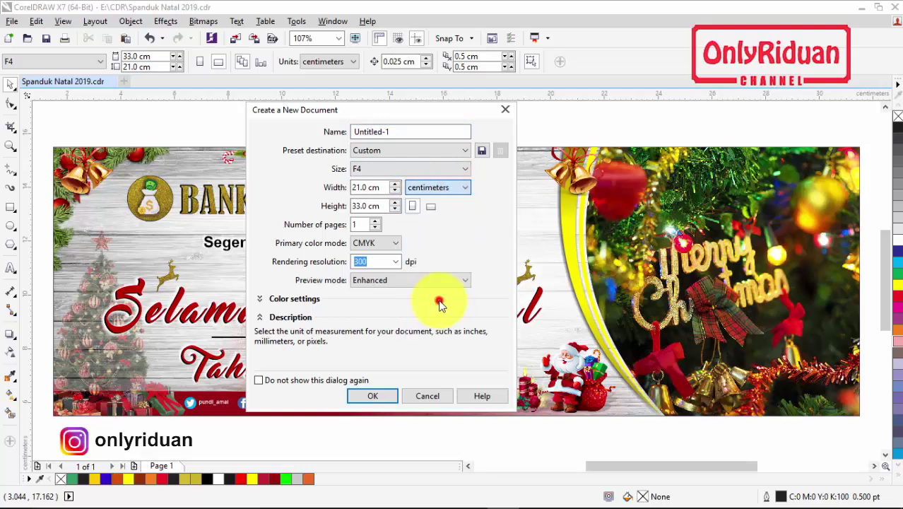
# Create a new landscape F4 document, 33 × 21 cm, with CMYK colour mode and 300 dpi rendering resolution.
pyautogui.click(433, 206)
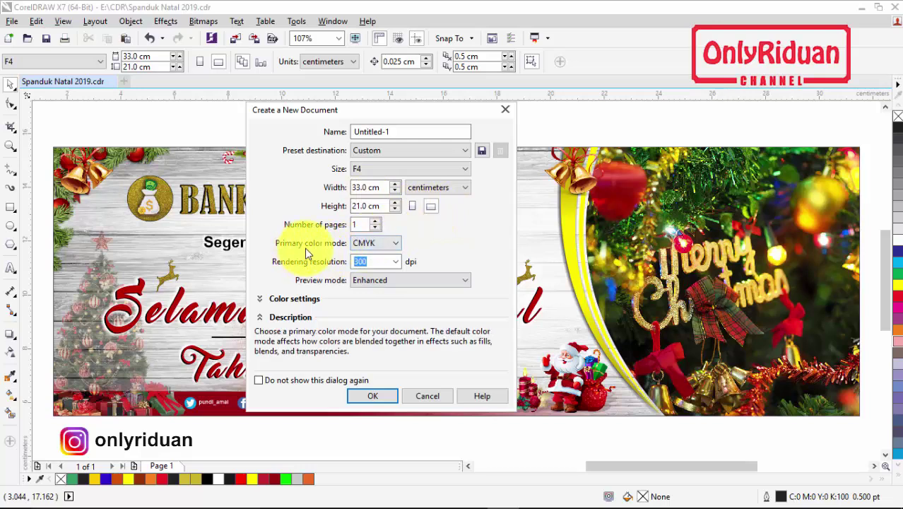
pyautogui.click(391, 243)
pyautogui.click(379, 265)
pyautogui.click(379, 264)
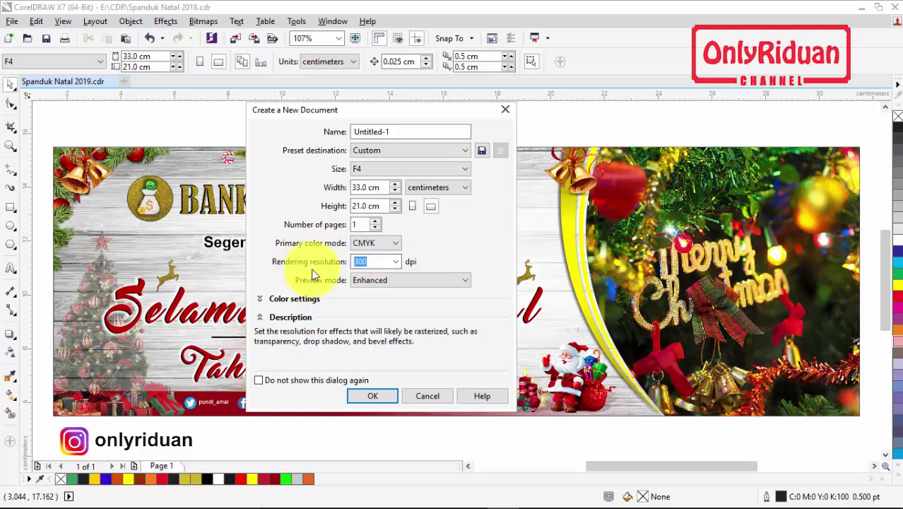
pyautogui.click(373, 261)
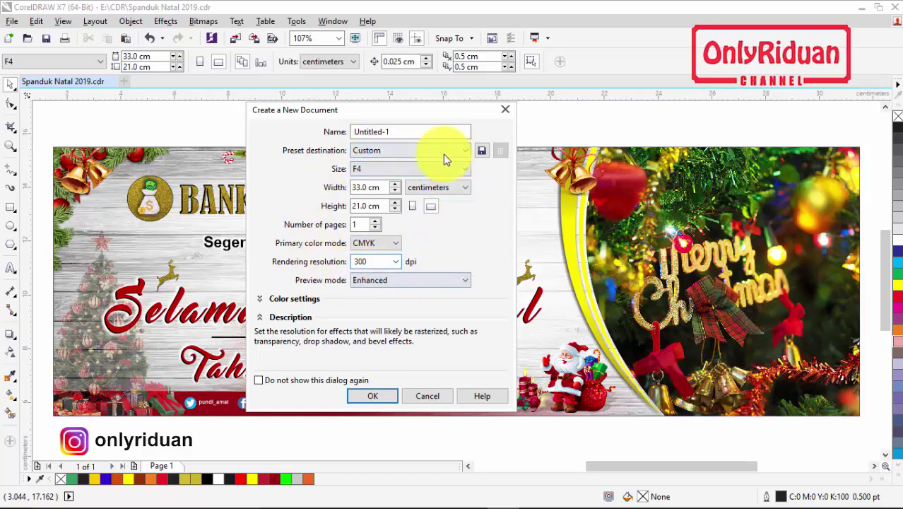
pyautogui.click(369, 394)
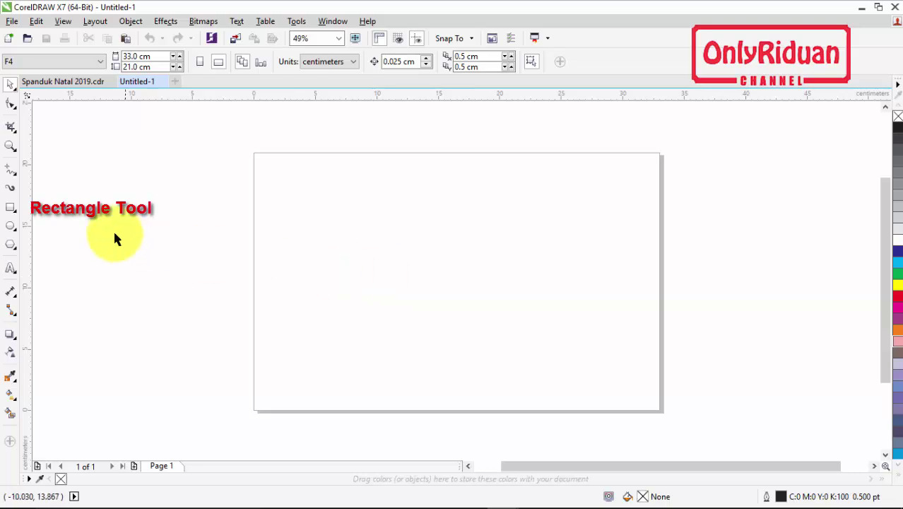
# Draw a rectangle about 30.2 cm wide and 9.6 cm high across the middle of the page.
pyautogui.click(10, 208)
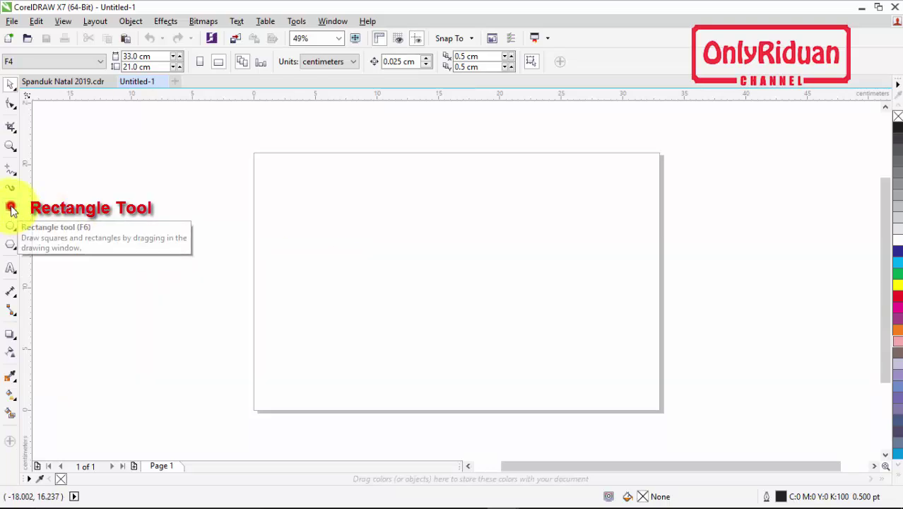
pyautogui.moveTo(264, 216)
pyautogui.mouseDown()
pyautogui.moveTo(503, 318)
pyautogui.moveTo(636, 335)
pyautogui.mouseUp()
pyautogui.click(11, 84)
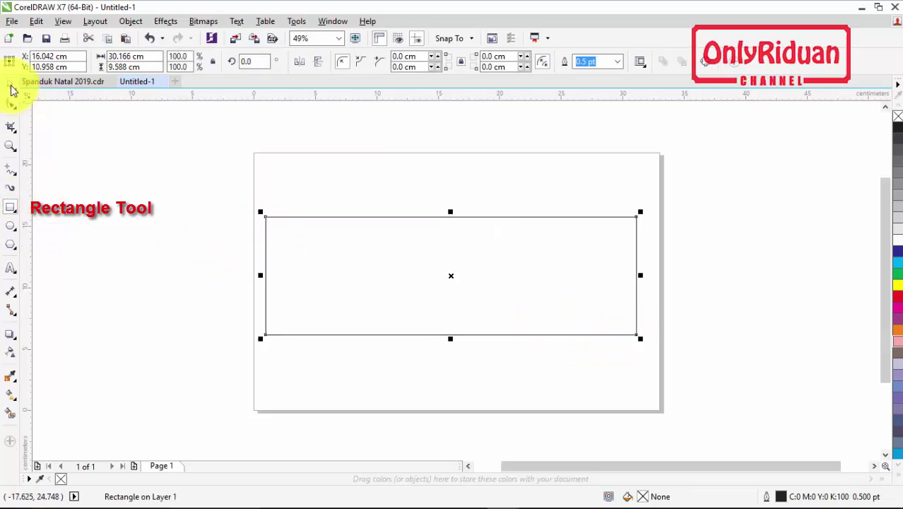
pyautogui.click(125, 179)
pyautogui.click(359, 255)
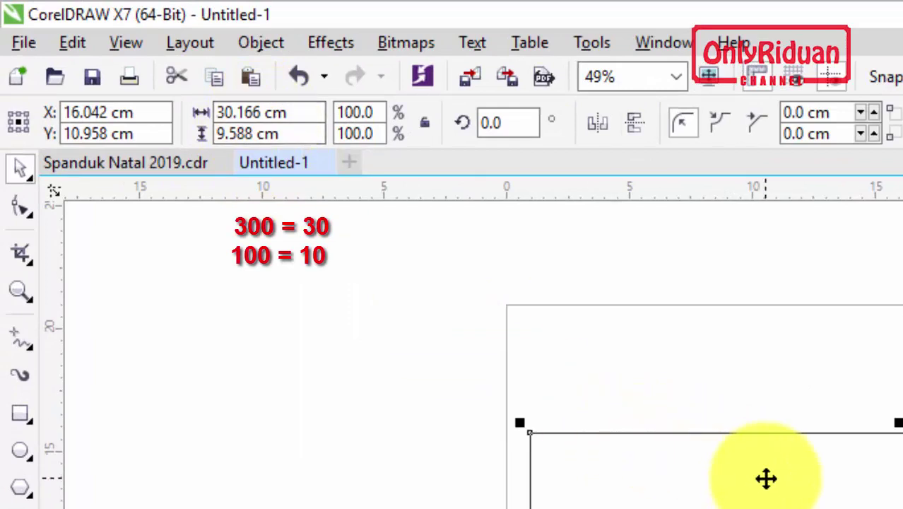
pyautogui.moveTo(787, 489); pyautogui.dragTo(800, 501)
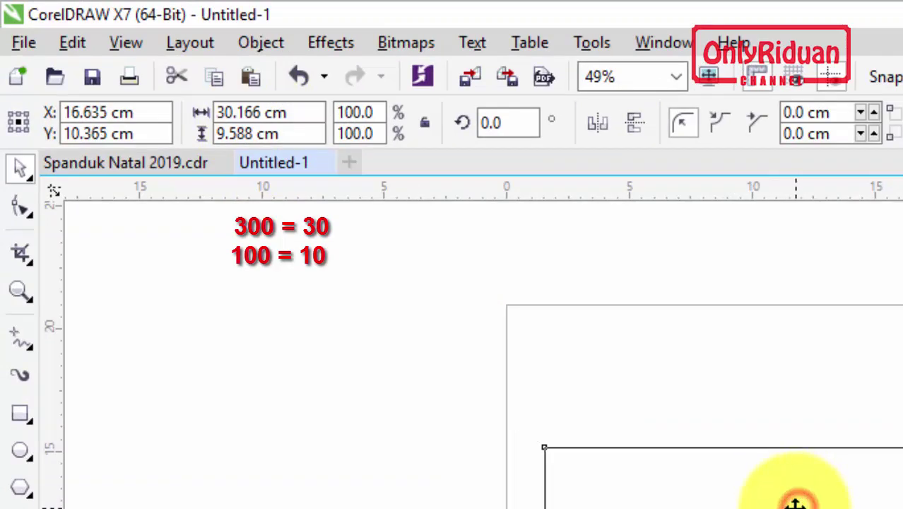
# Set the rectangle's width to 30 cm and its height to 10 cm.
pyautogui.click(262, 112)
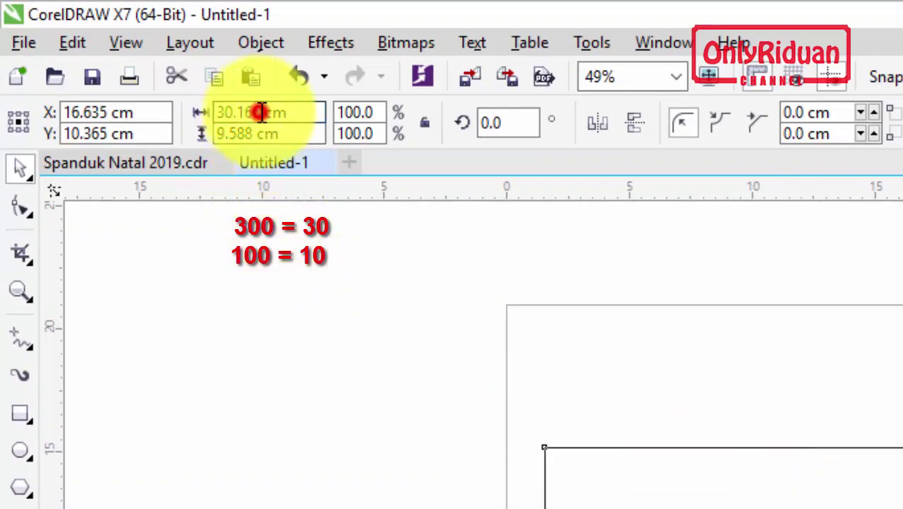
pyautogui.moveTo(261, 112); pyautogui.dragTo(201, 106)
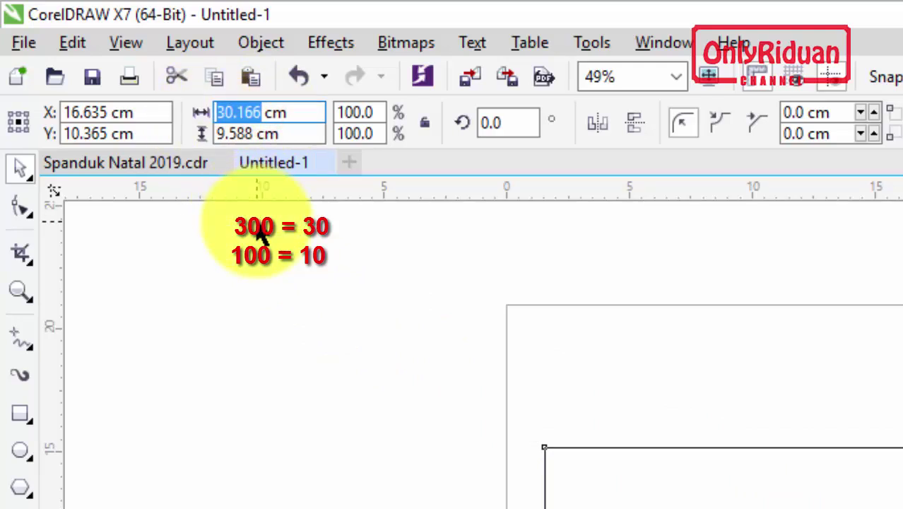
pyautogui.write('30')
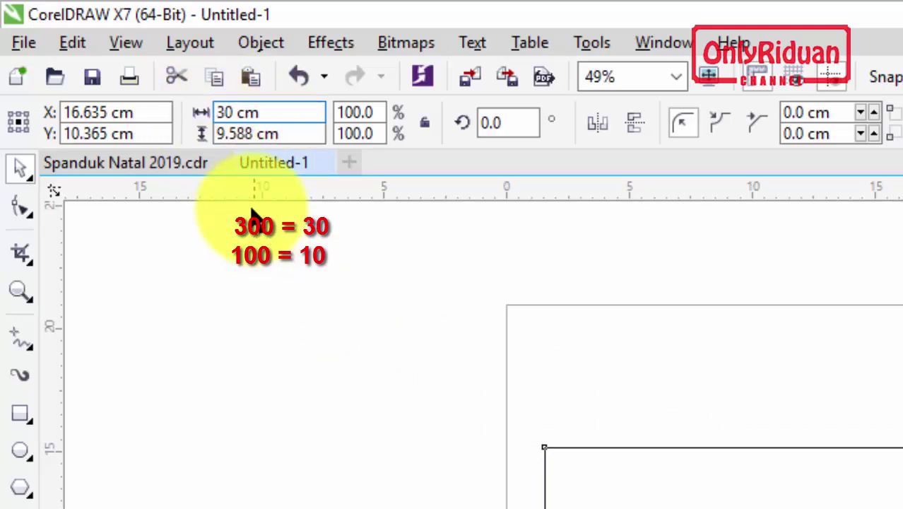
pyautogui.moveTo(255, 134); pyautogui.dragTo(213, 134)
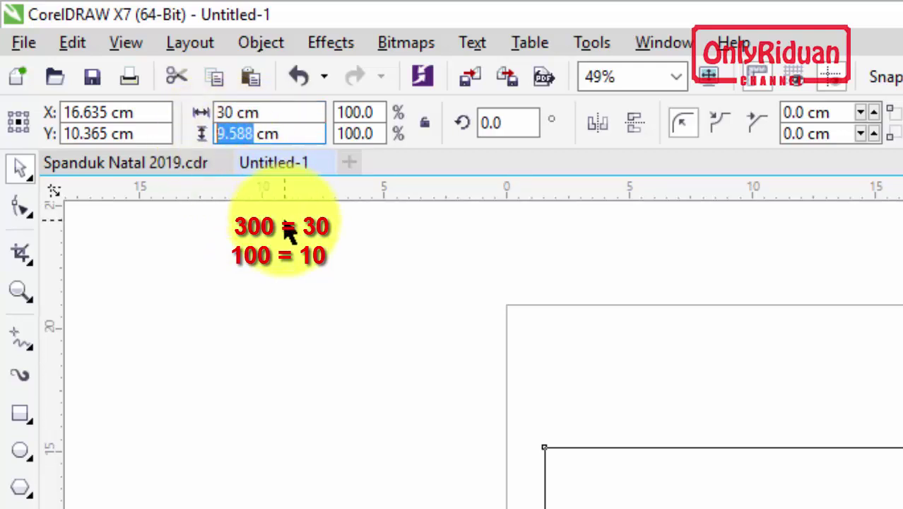
pyautogui.write('10')
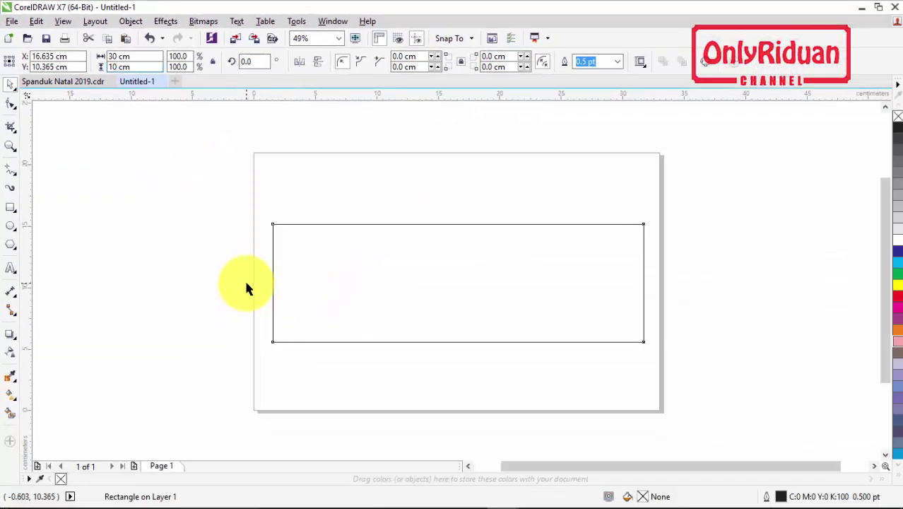
pyautogui.press('Return')
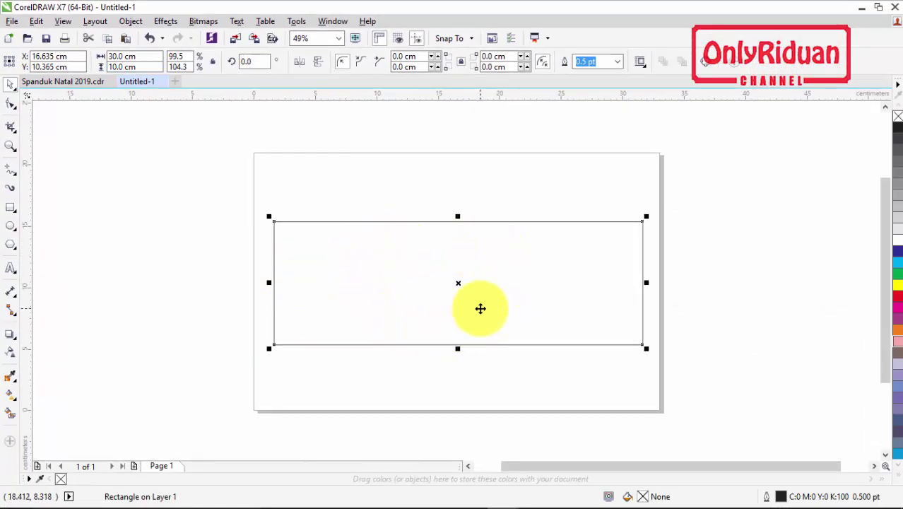
# Centre the rectangle on the page and deselect it.
pyautogui.press('p')
pyautogui.click(370, 282)
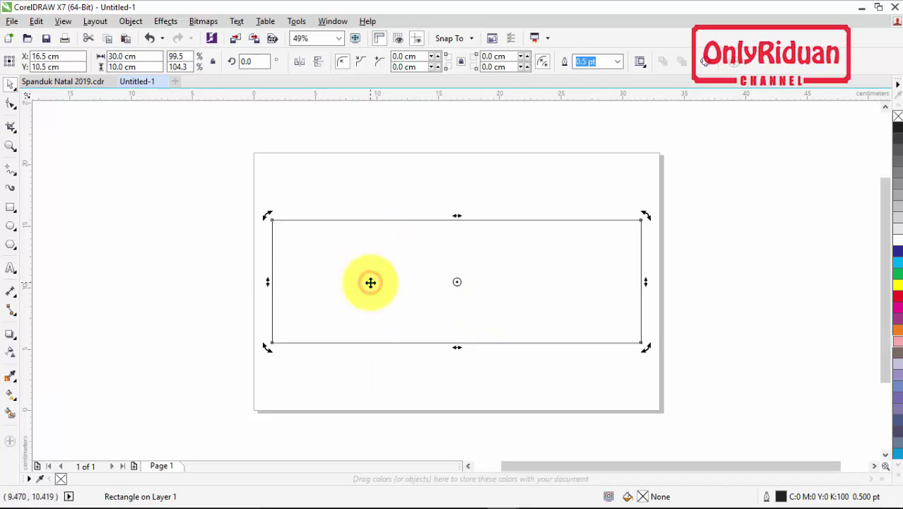
pyautogui.click(422, 198)
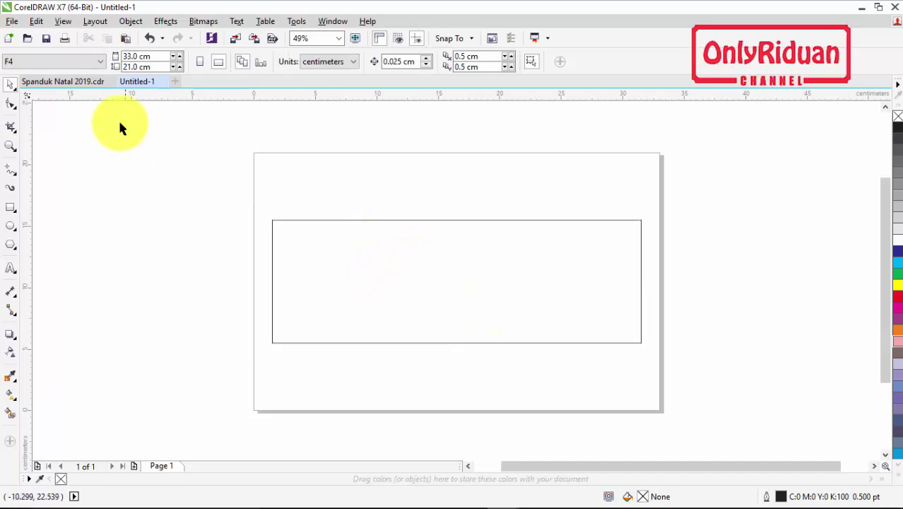
# Following the Spanduk Natal 2019 banner, draw a left-bowed 3-point curve about 2.9 cm wide from the rectangle's upper to lower edge.
pyautogui.click(75, 81)
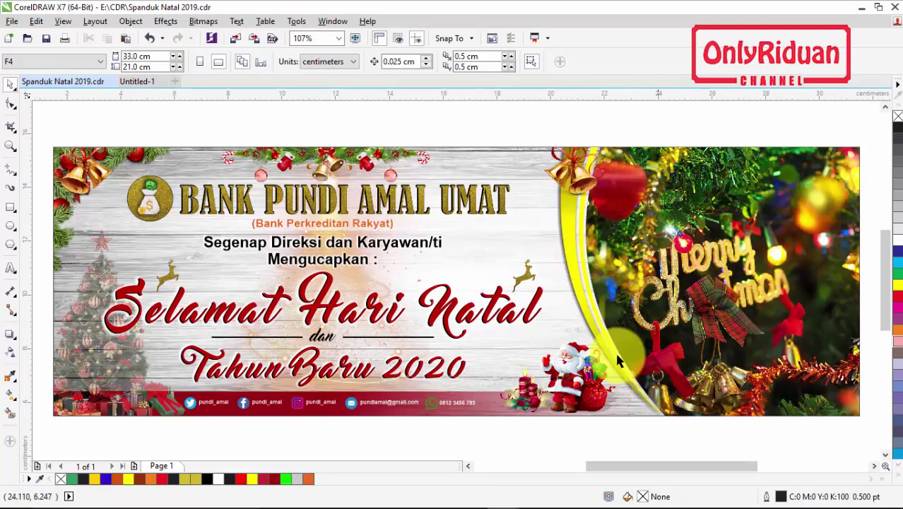
pyautogui.click(137, 81)
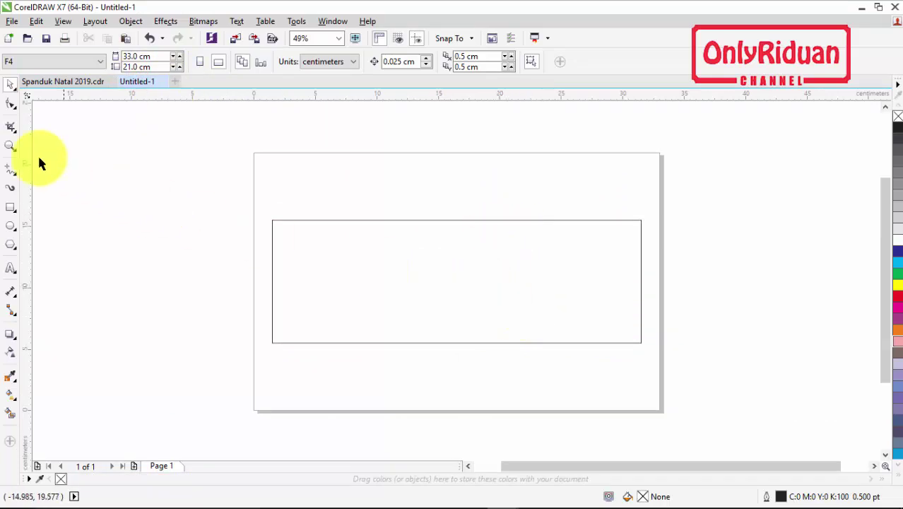
pyautogui.click(11, 146)
pyautogui.moveTo(435, 200); pyautogui.dragTo(659, 351)
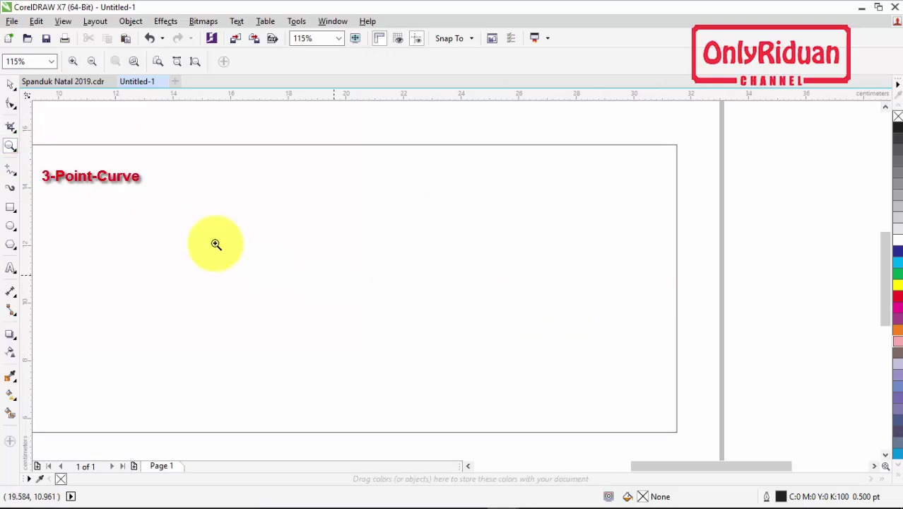
pyautogui.click(10, 176)
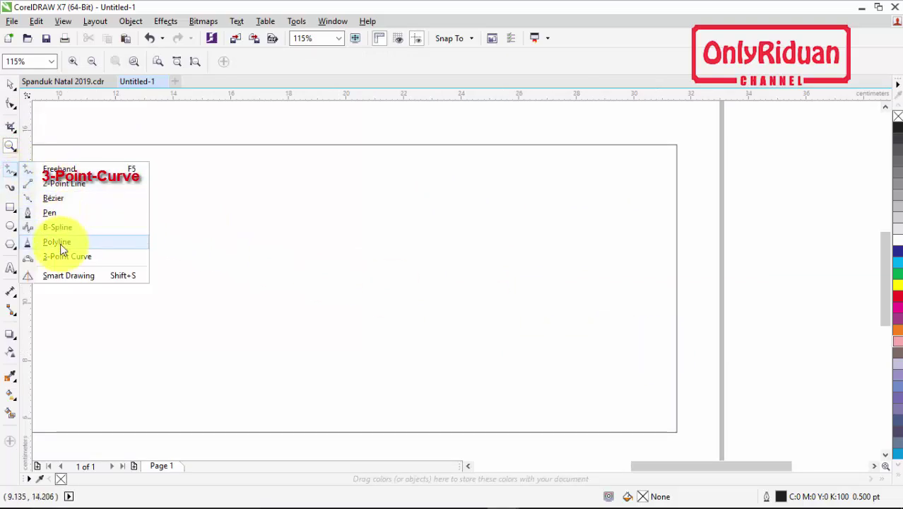
pyautogui.click(90, 258)
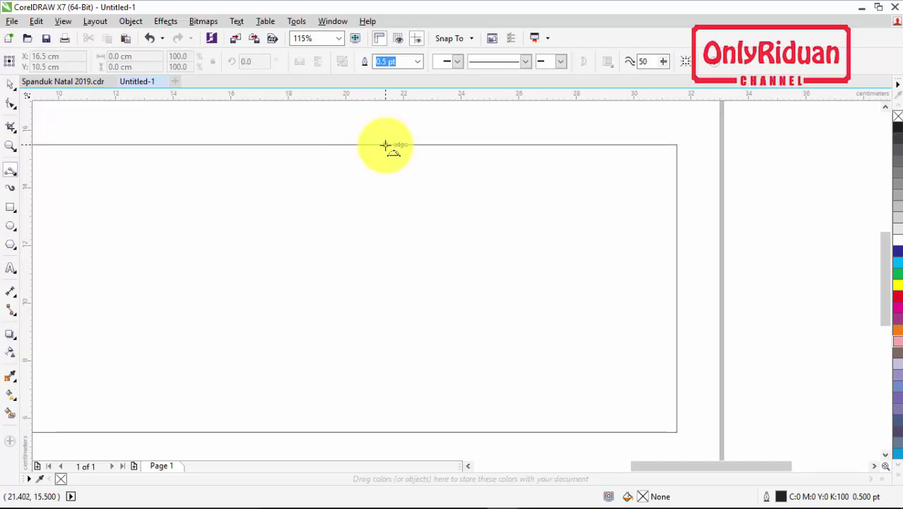
pyautogui.moveTo(385, 145); pyautogui.dragTo(456, 430)
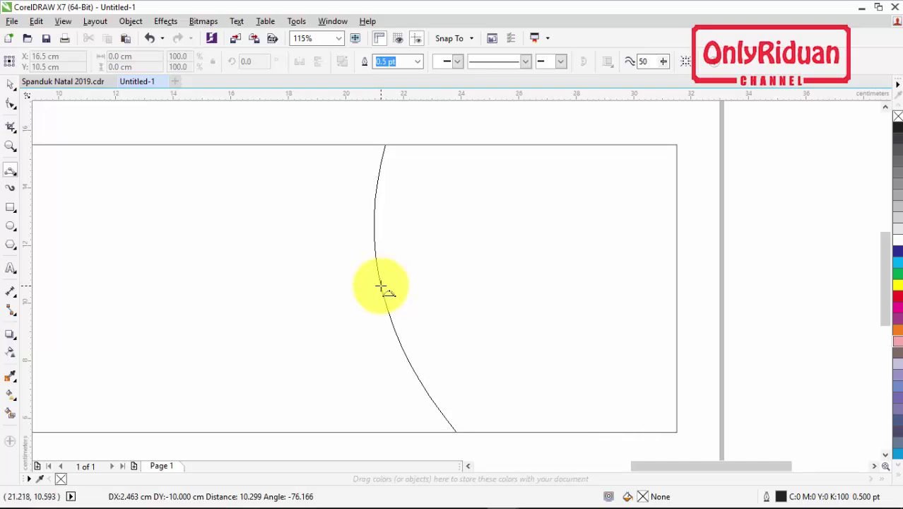
pyautogui.click(381, 292)
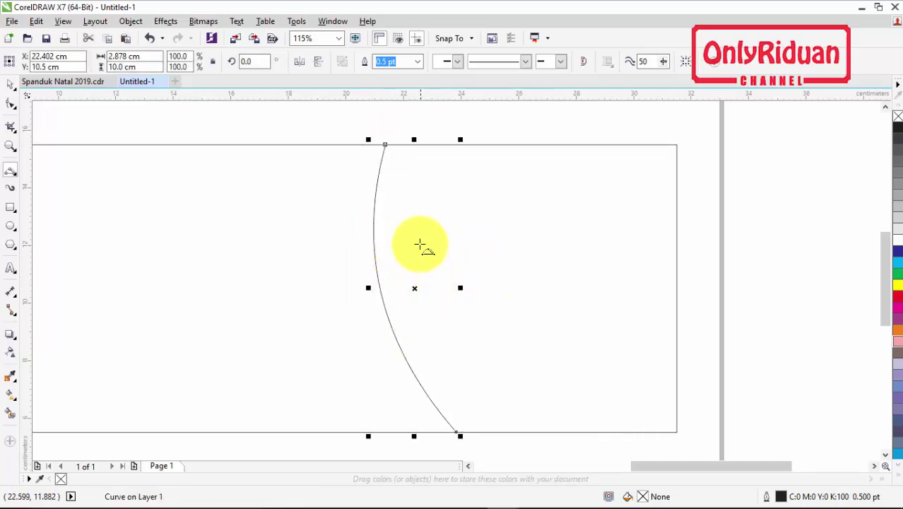
# Draw three more 3-point curves from the rectangle's upper edge to the first curve's lower end, one to its right and two to its left.
pyautogui.click(395, 144)
pyautogui.moveTo(395, 145); pyautogui.dragTo(456, 431)
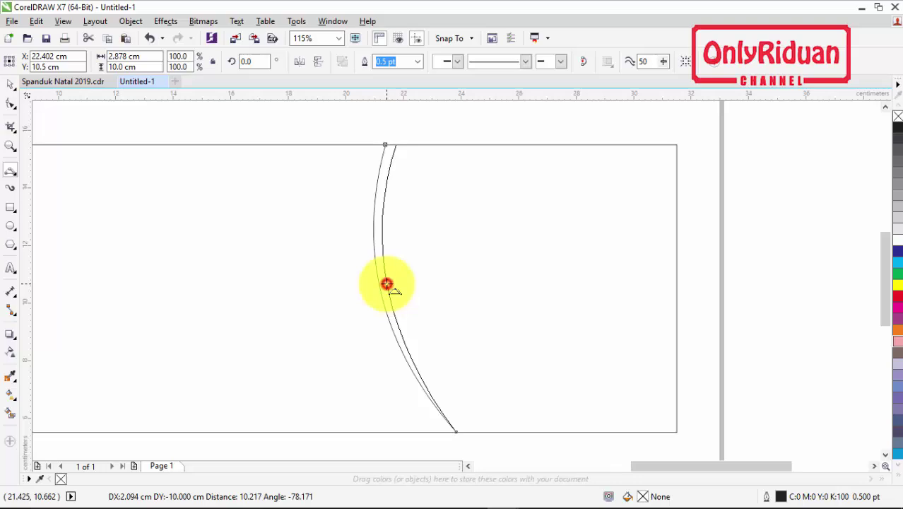
pyautogui.click(386, 283)
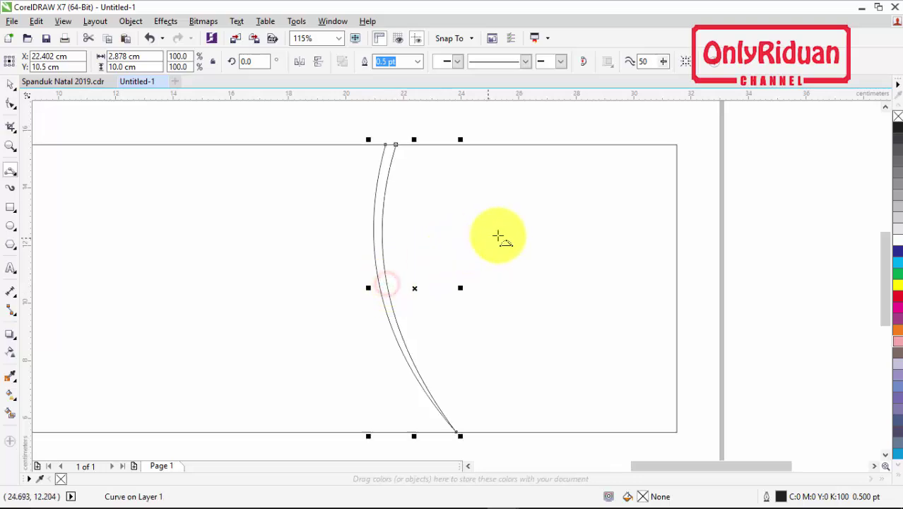
pyautogui.click(368, 145)
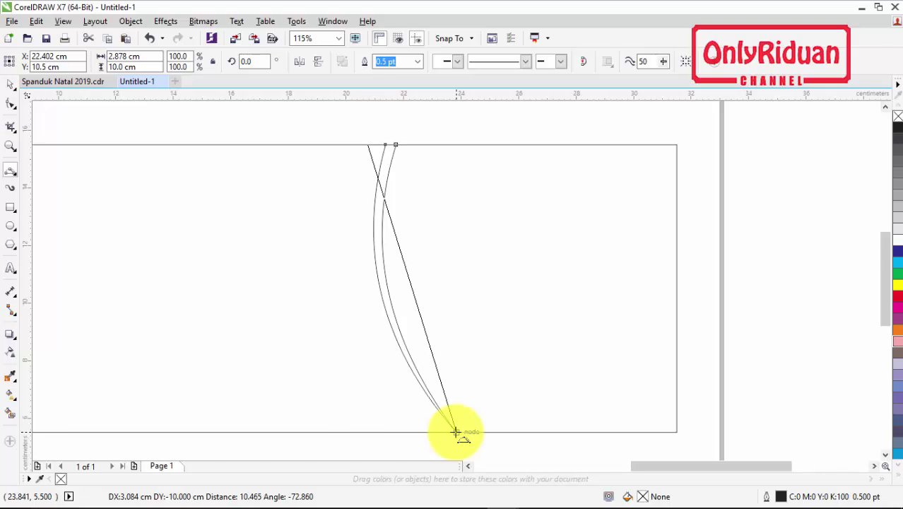
pyautogui.moveTo(456, 430); pyautogui.dragTo(380, 317)
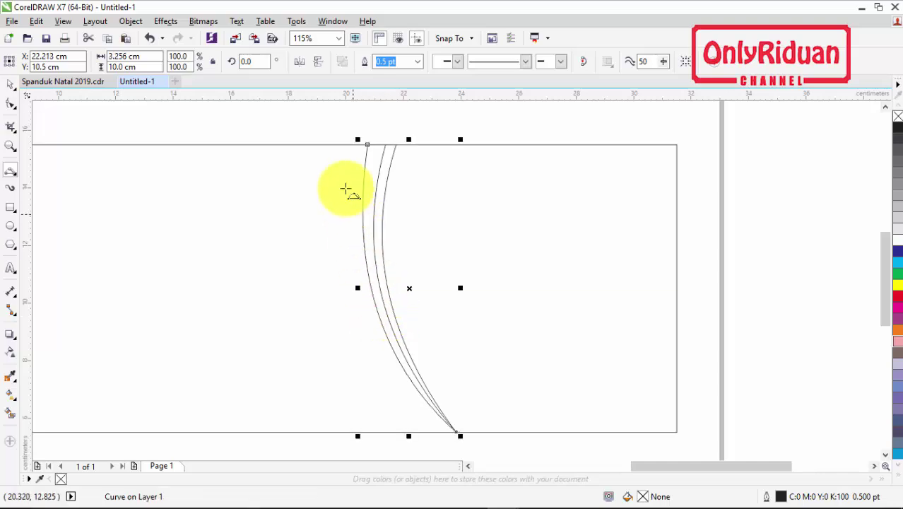
pyautogui.moveTo(338, 145); pyautogui.dragTo(362, 315)
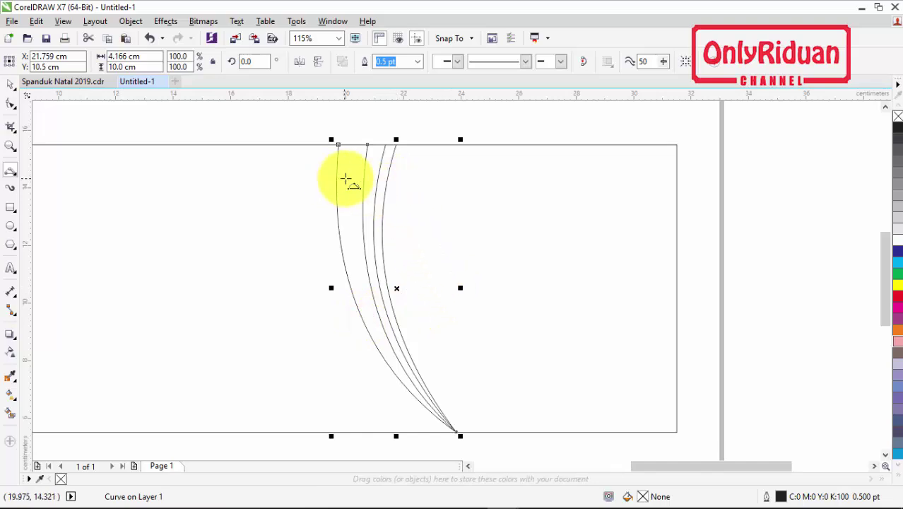
# After checking the Spanduk Natal 2019 banner, use Smart Fill to fill the frame area to the right of all the curves with red.
pyautogui.scroll(-3, 354, 181)
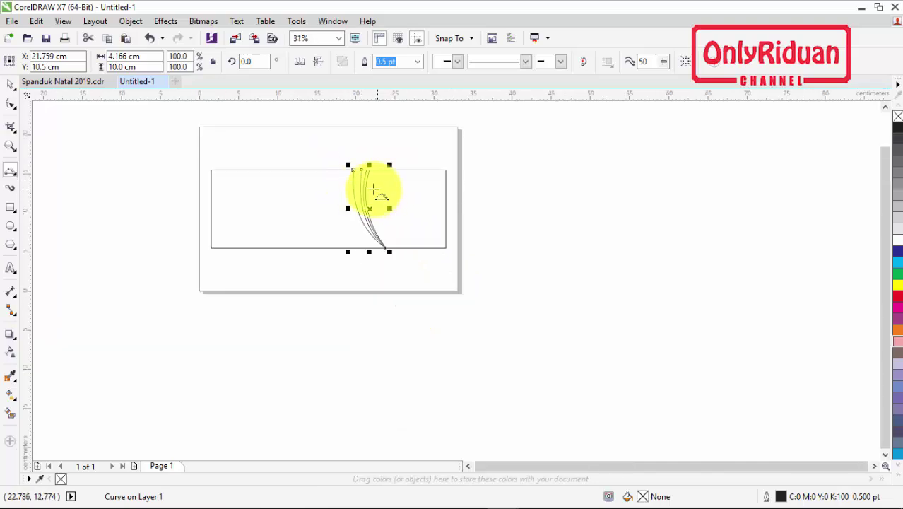
pyautogui.click(10, 145)
pyautogui.moveTo(185, 145); pyautogui.dragTo(461, 273)
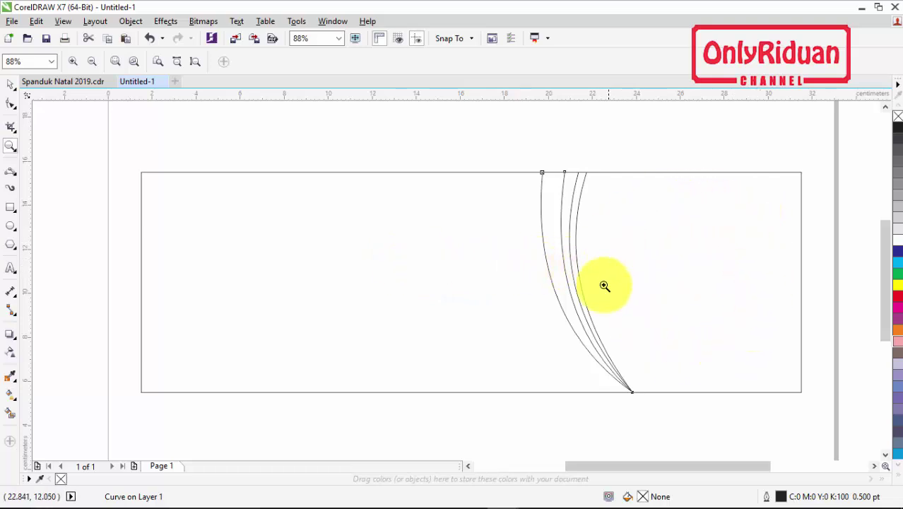
pyautogui.click(69, 82)
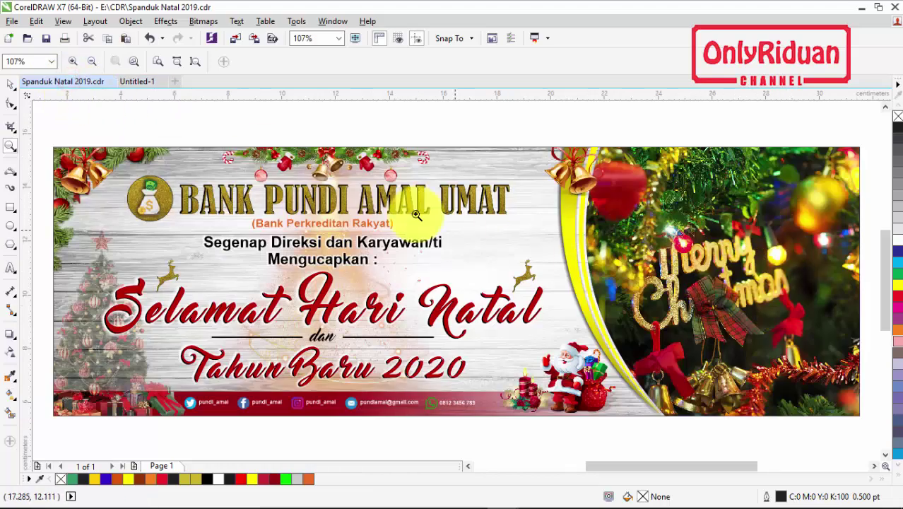
pyautogui.click(137, 81)
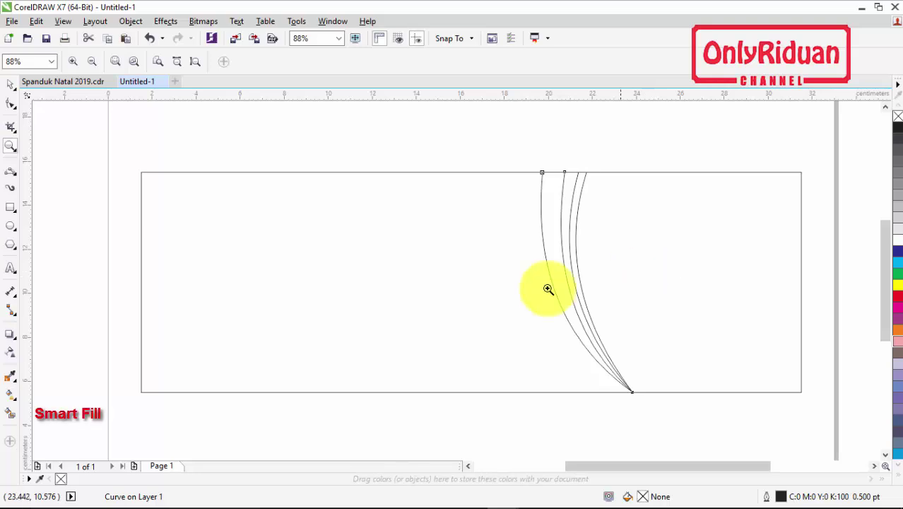
pyautogui.click(12, 416)
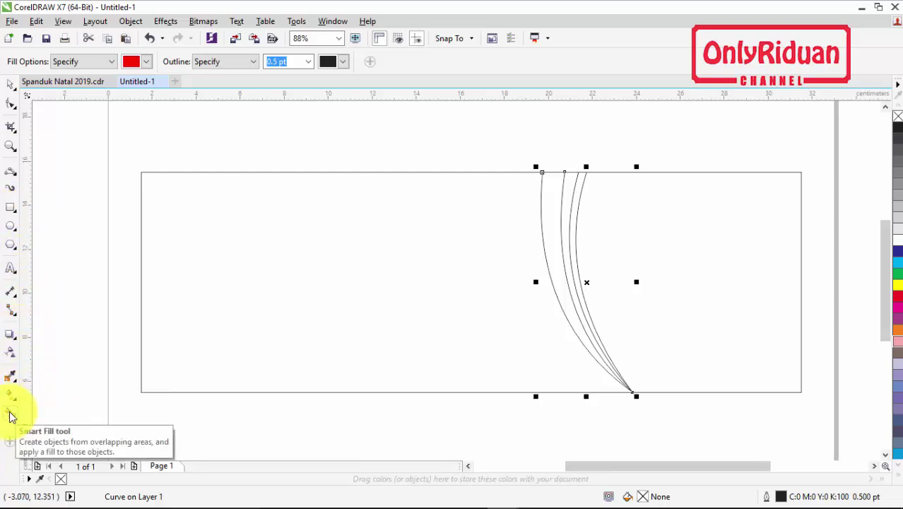
pyautogui.click(9, 443)
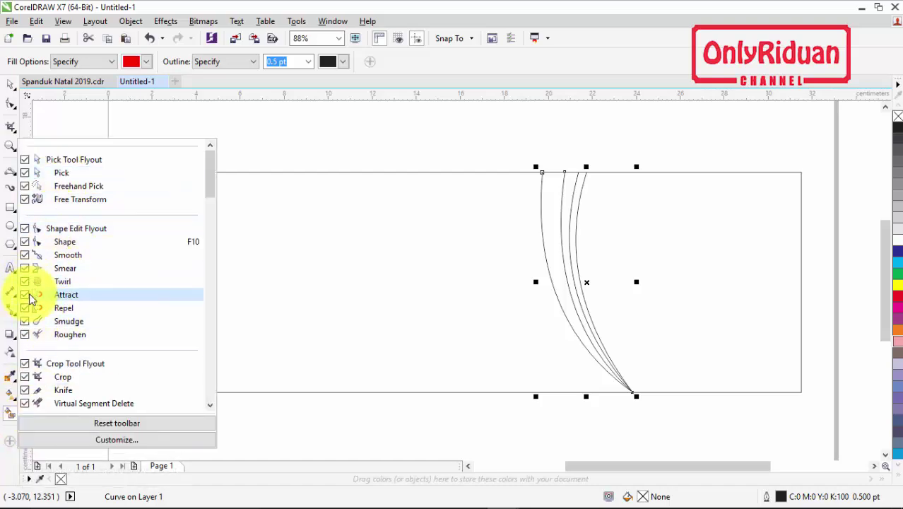
pyautogui.click(46, 126)
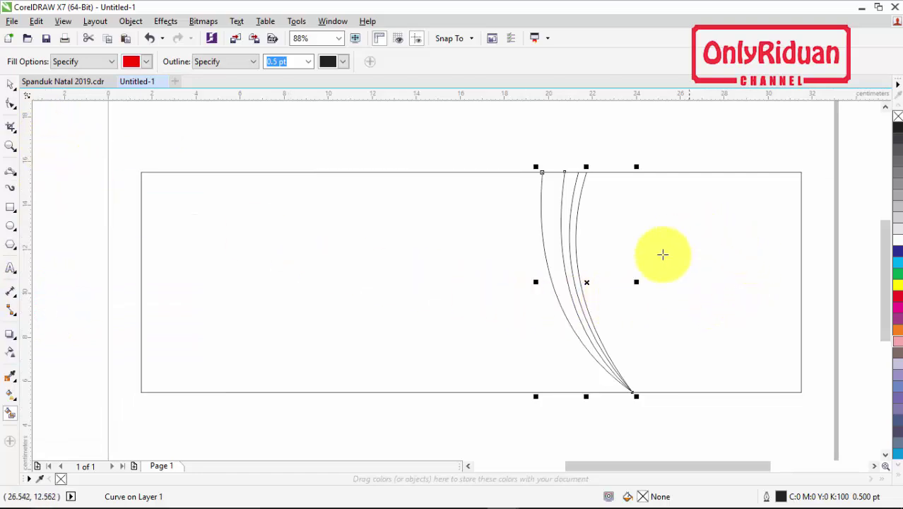
pyautogui.click(144, 62)
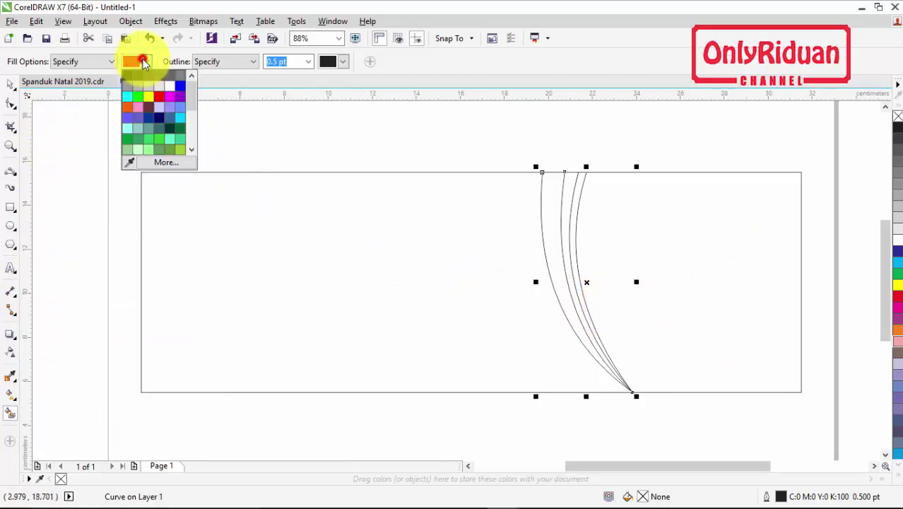
pyautogui.click(157, 95)
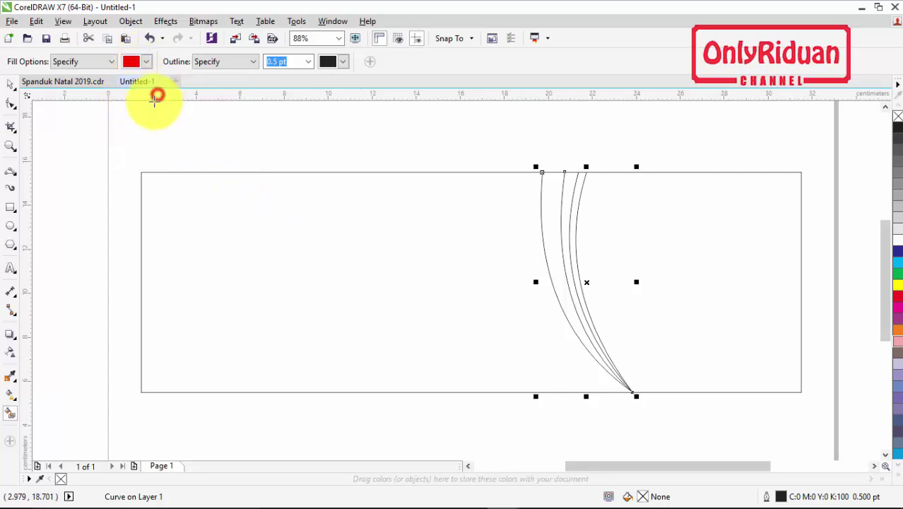
pyautogui.click(709, 250)
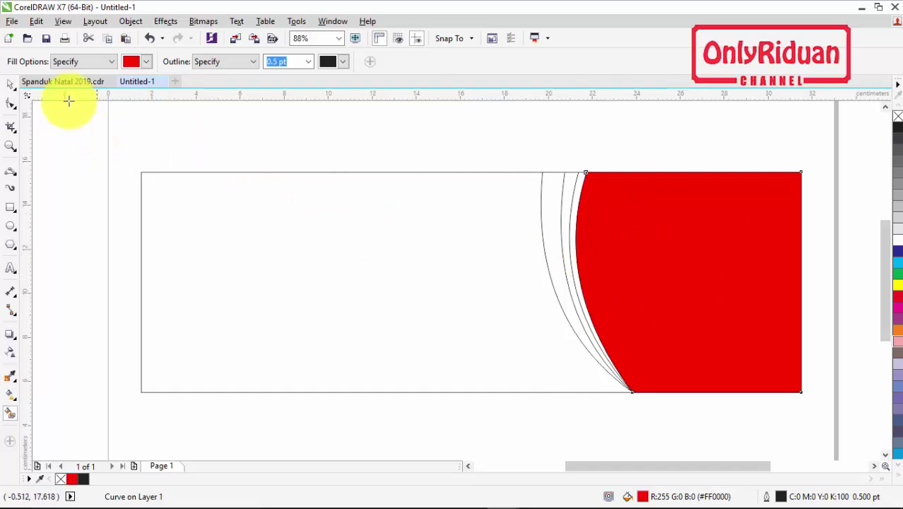
# Test that the red shape is a separate object by moving it off the frame, and undo the move.
pyautogui.click(11, 83)
pyautogui.moveTo(595, 184); pyautogui.dragTo(666, 160)
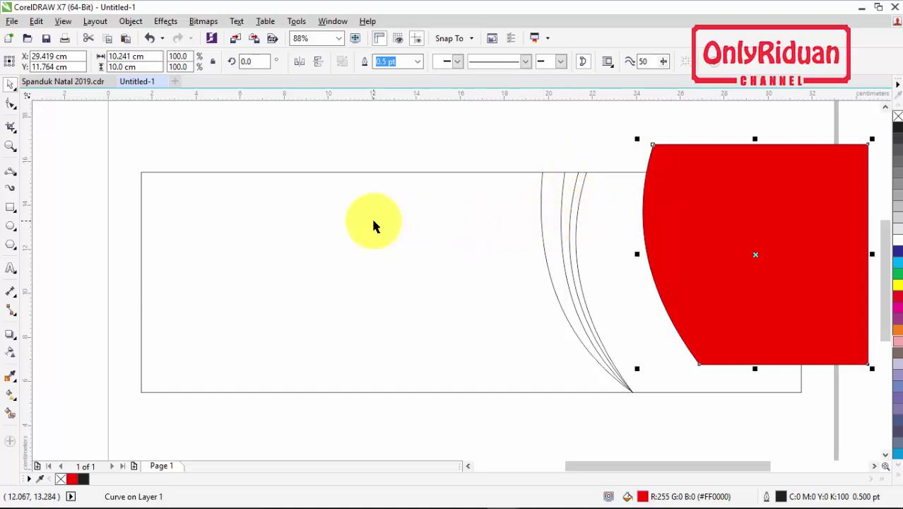
pyautogui.hotkey('ctrl', 'z')
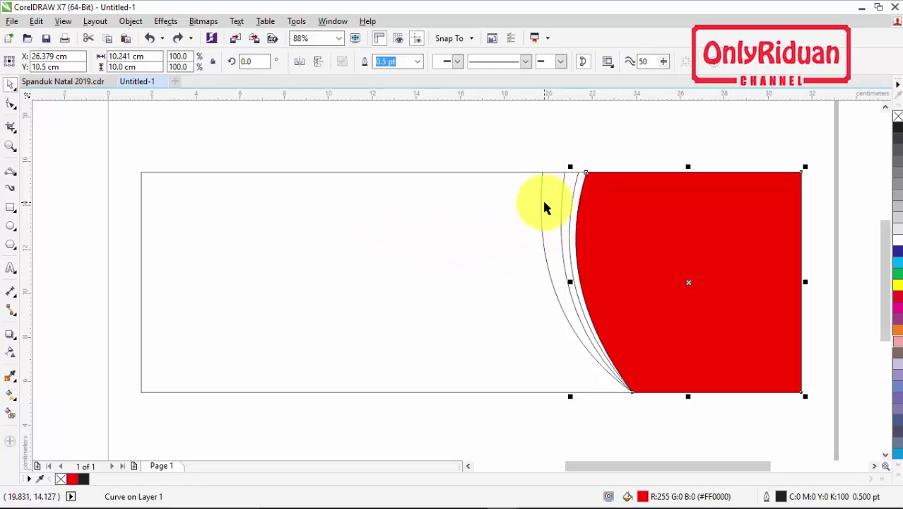
# Use Smart Fill to colour the narrow band beside the red shape and the wide outer left band yellow.
pyautogui.click(10, 414)
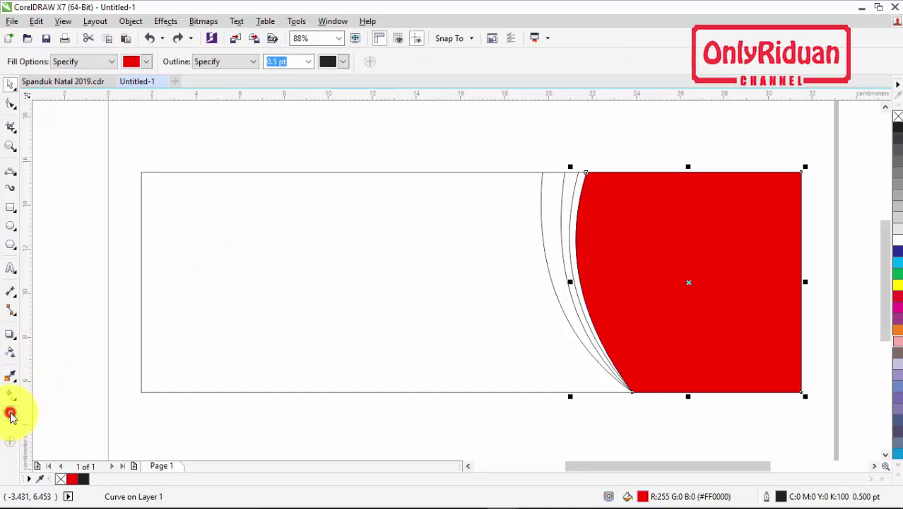
pyautogui.click(148, 63)
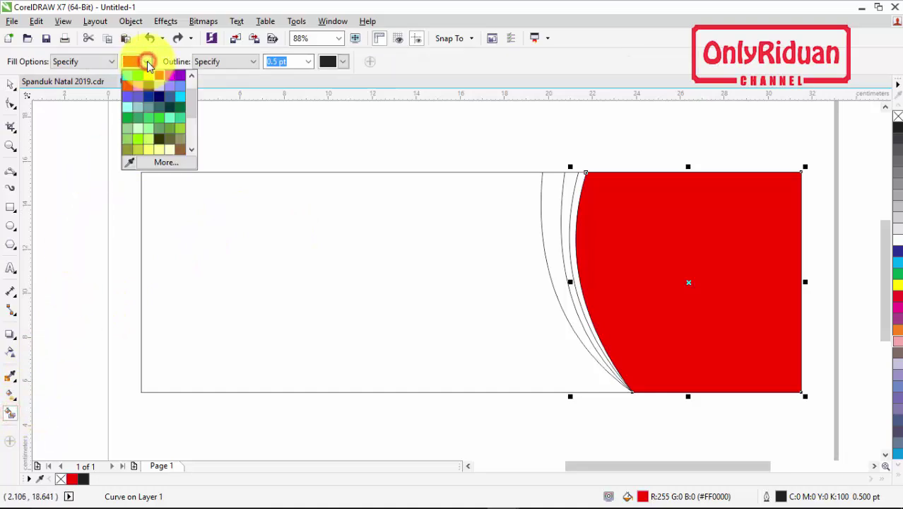
pyautogui.click(147, 75)
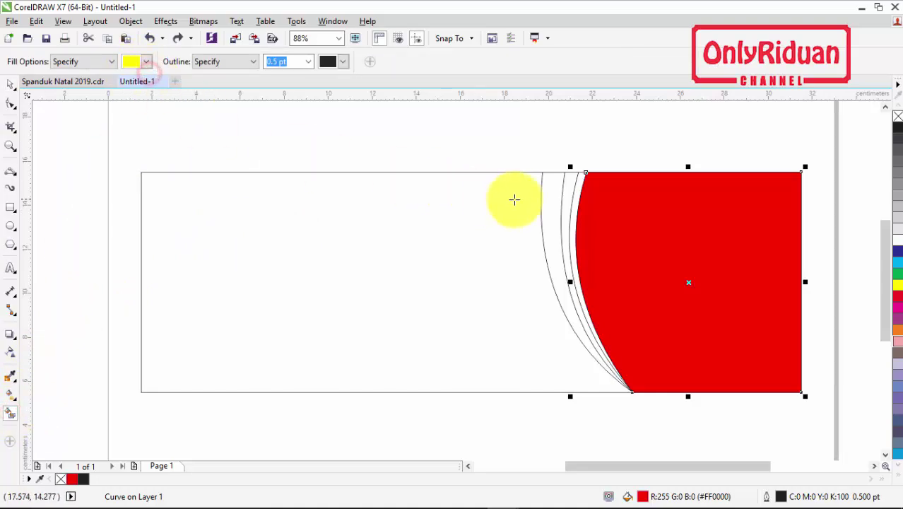
pyautogui.click(577, 194)
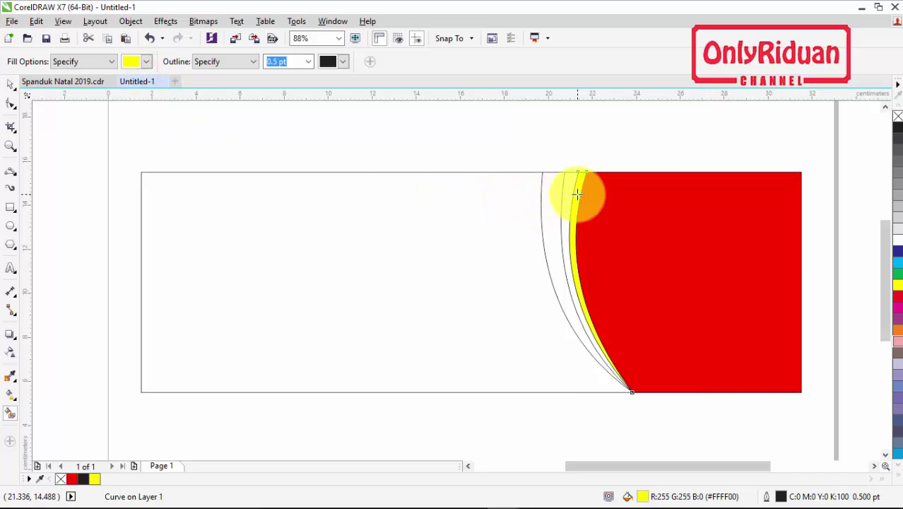
pyautogui.click(553, 198)
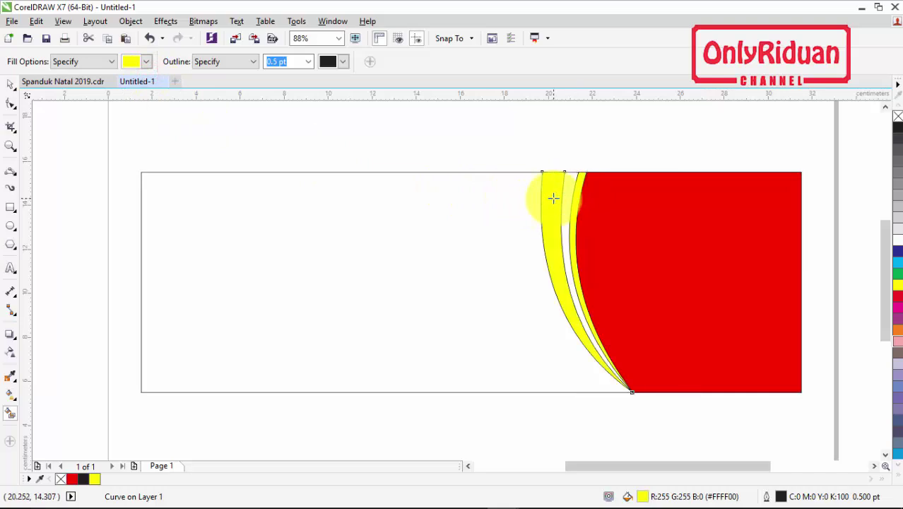
# Move the wide and narrow yellow bands left, clear of the original curves.
pyautogui.click(10, 84)
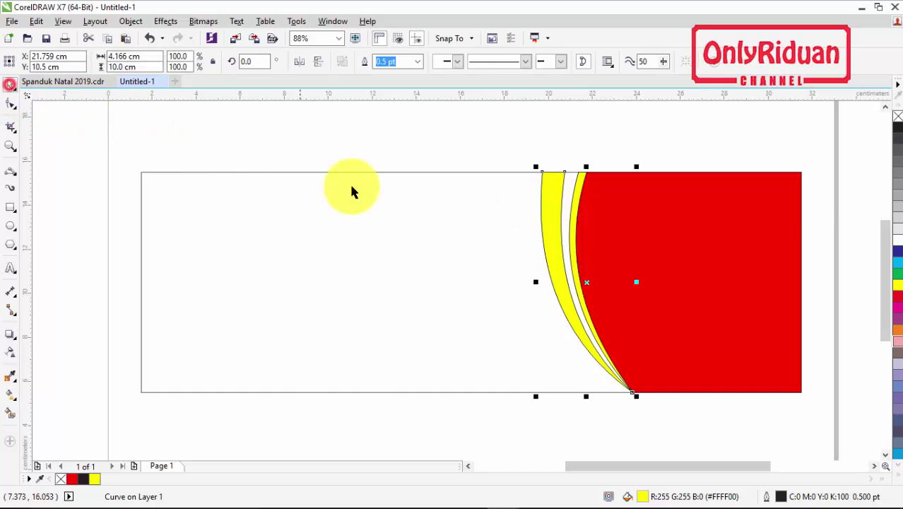
pyautogui.click(567, 150)
pyautogui.moveTo(548, 192); pyautogui.dragTo(464, 218)
pyautogui.moveTo(576, 203); pyautogui.dragTo(405, 272)
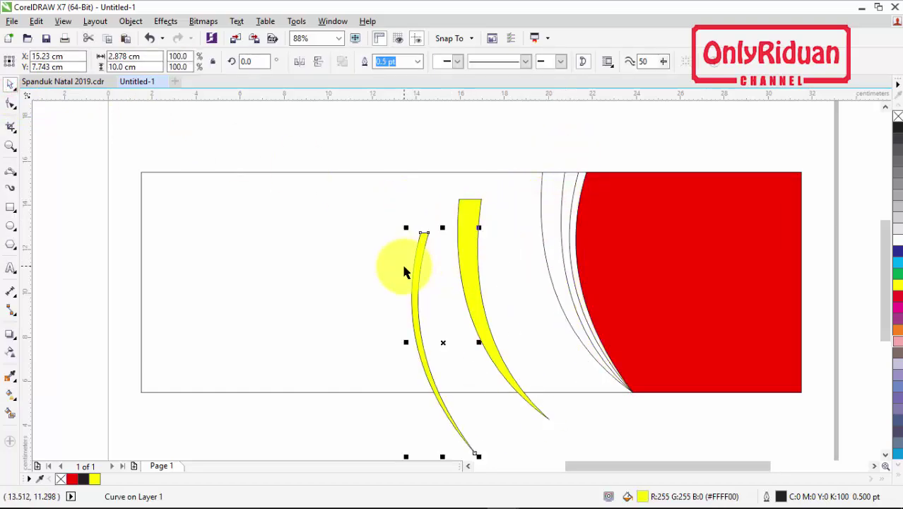
# Delete the original construction curves left of the red shape.
pyautogui.click(542, 220)
pyautogui.press('Delete')
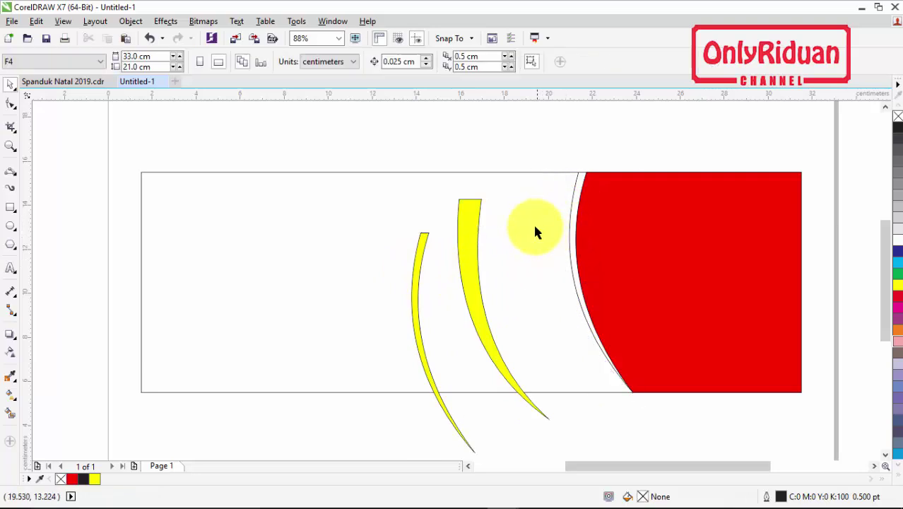
pyautogui.click(572, 223)
pyautogui.press('Delete')
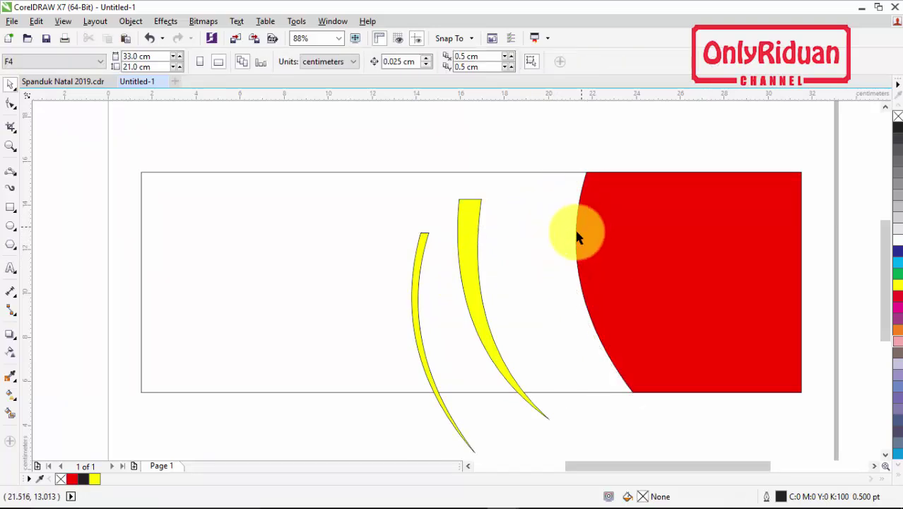
# Move both yellow bands back so their lower tips meet the red shape's lower-left corner, and deselect them.
pyautogui.click(496, 362)
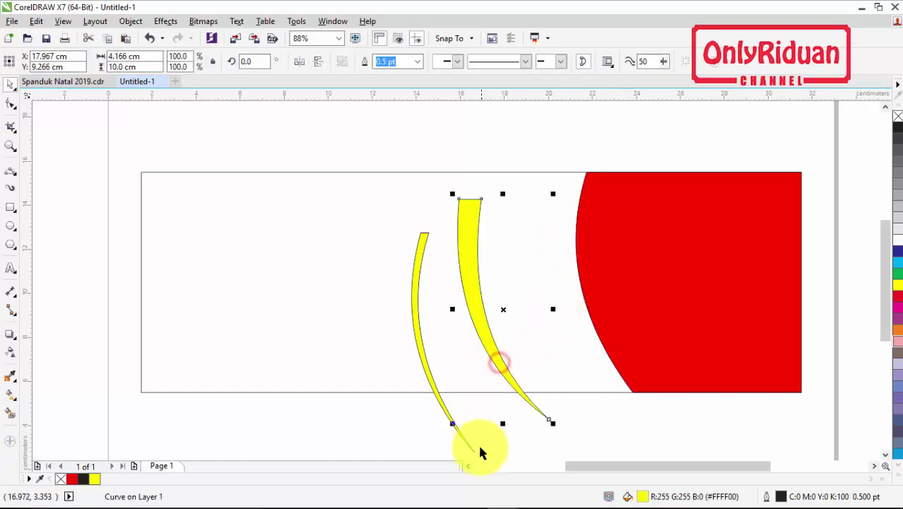
pyautogui.moveTo(472, 452); pyautogui.dragTo(632, 390)
pyautogui.click(513, 377)
pyautogui.moveTo(548, 419); pyautogui.dragTo(630, 393)
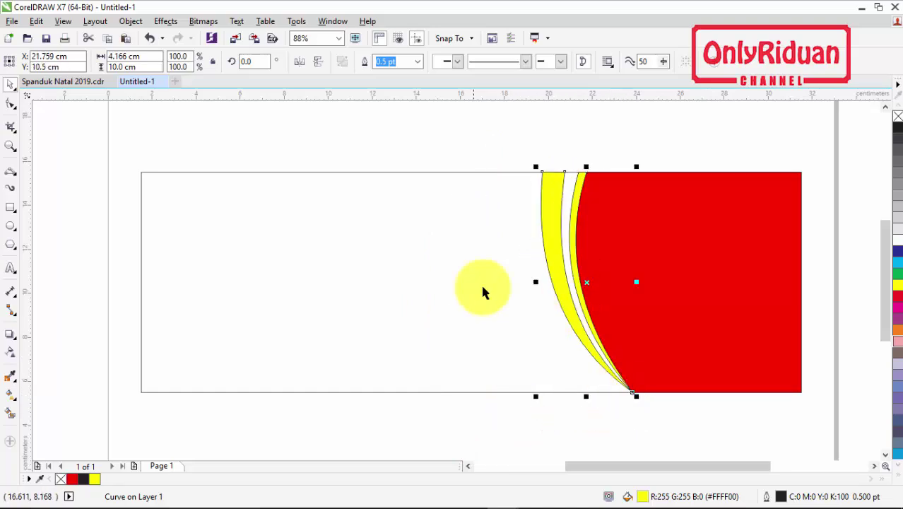
pyautogui.click(510, 138)
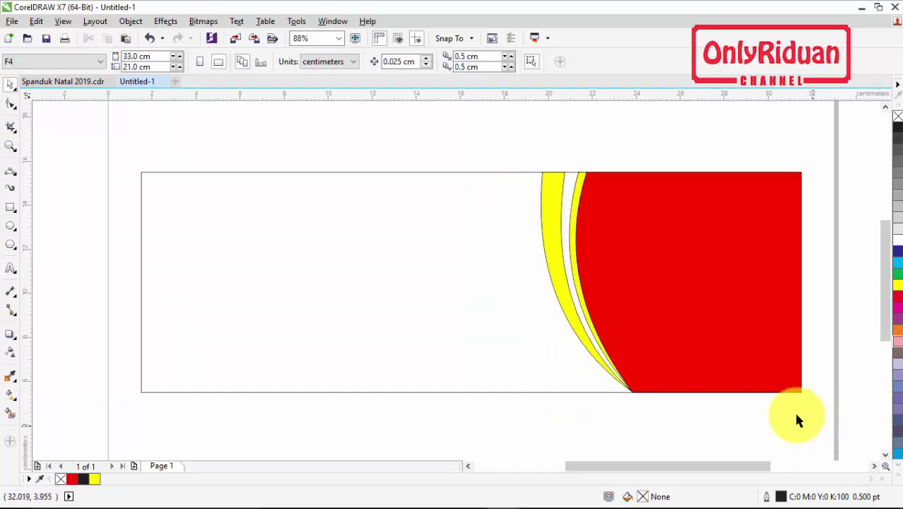
# Set the outline of the red shape and both yellow bands to None and deselect them.
pyautogui.moveTo(826, 422); pyautogui.dragTo(512, 145)
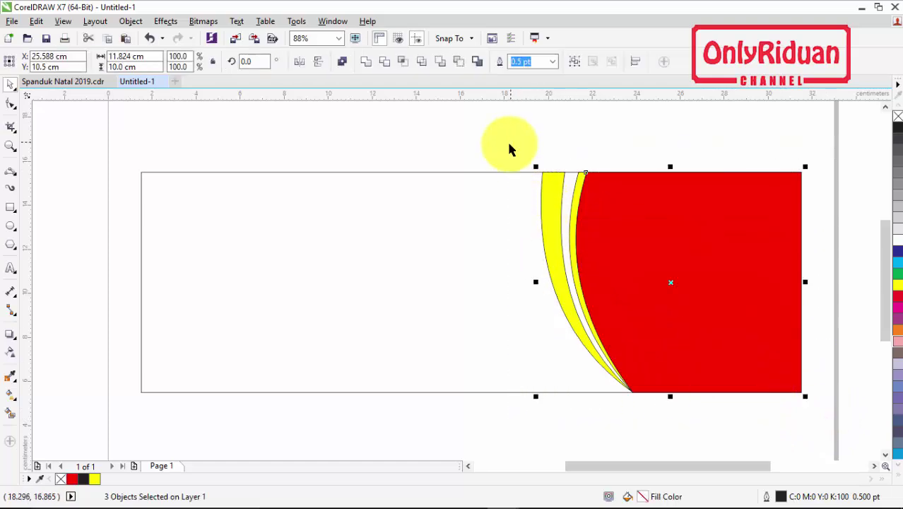
pyautogui.click(552, 62)
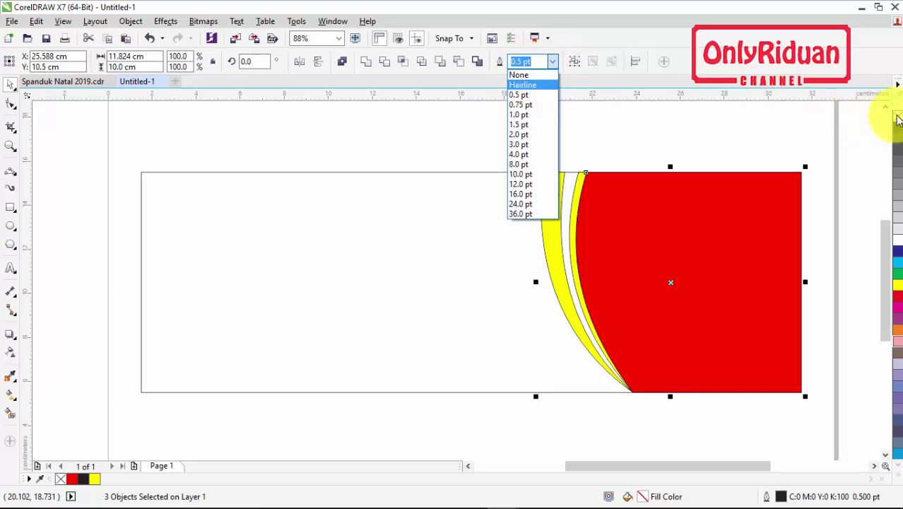
pyautogui.click(523, 77)
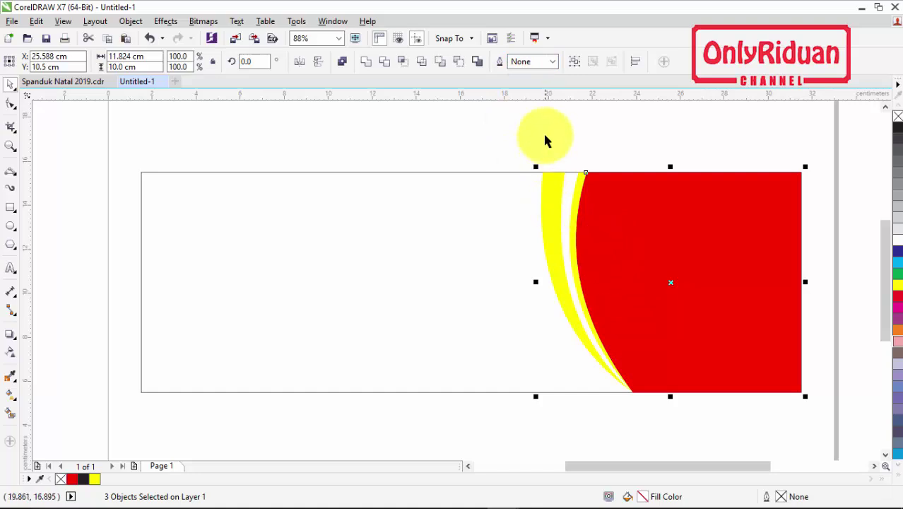
pyautogui.click(545, 135)
# Apply a yellow-to-white linear fountain fill to the wide left band, running vertically from the frame's upper edge to its lower edge.
pyautogui.click(546, 246)
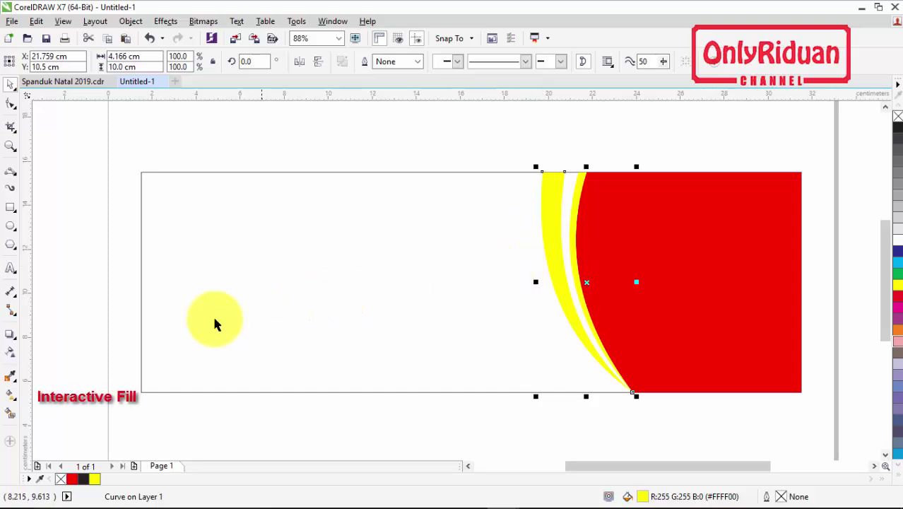
pyautogui.click(10, 396)
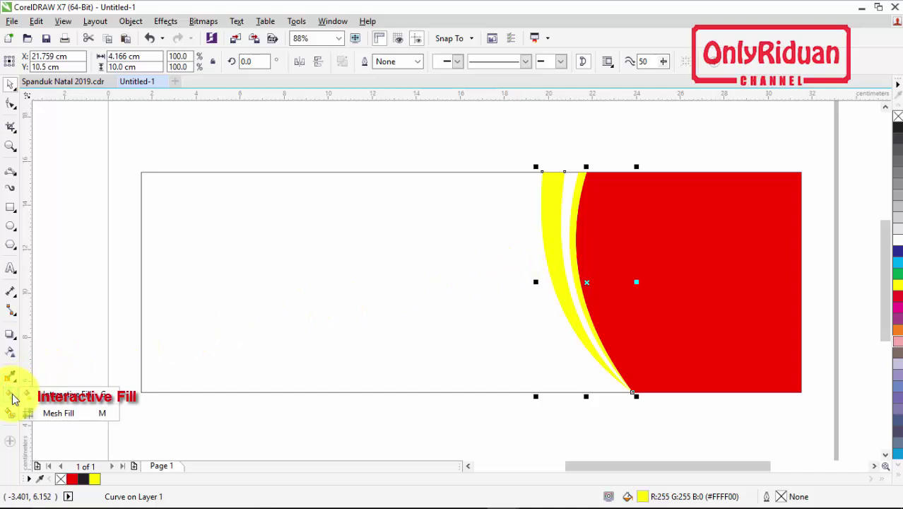
pyautogui.click(363, 113)
pyautogui.click(544, 118)
pyautogui.click(549, 189)
pyautogui.click(10, 393)
pyautogui.click(63, 395)
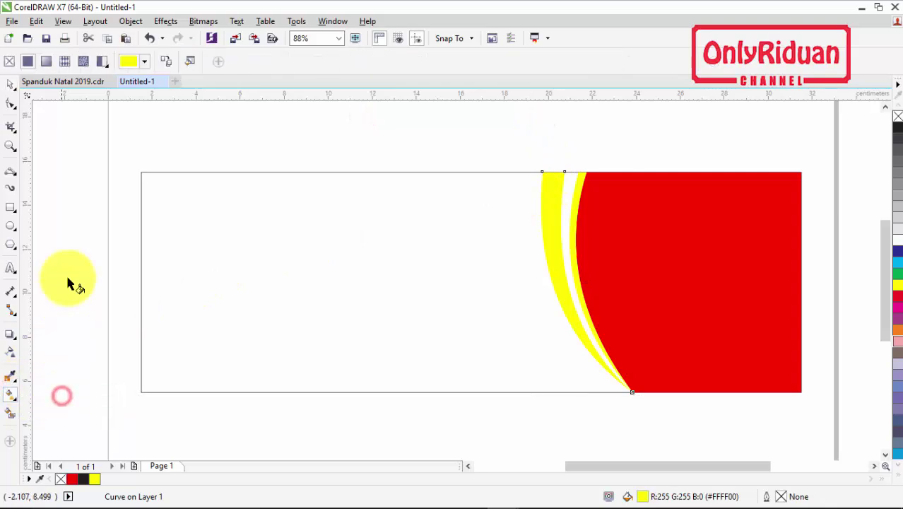
pyautogui.click(45, 61)
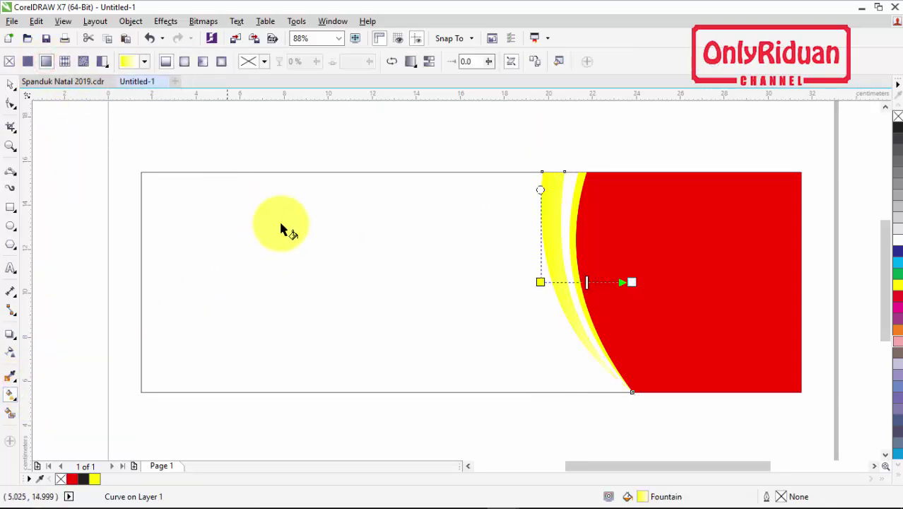
pyautogui.moveTo(539, 282); pyautogui.dragTo(552, 170)
pyautogui.moveTo(632, 282); pyautogui.dragTo(562, 390)
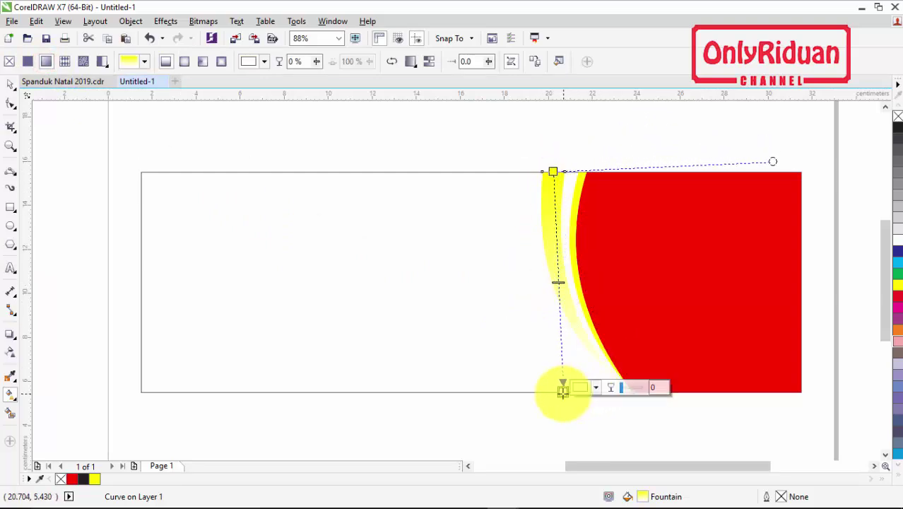
pyautogui.moveTo(560, 385); pyautogui.dragTo(555, 388)
# Change the upper colour node of the wide band's fountain fill to orange, #FFA100.
pyautogui.click(552, 172)
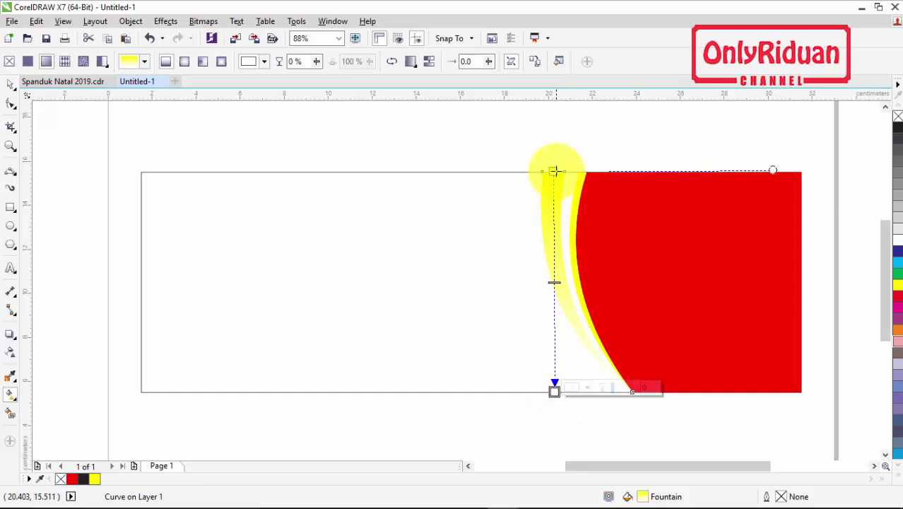
pyautogui.click(585, 170)
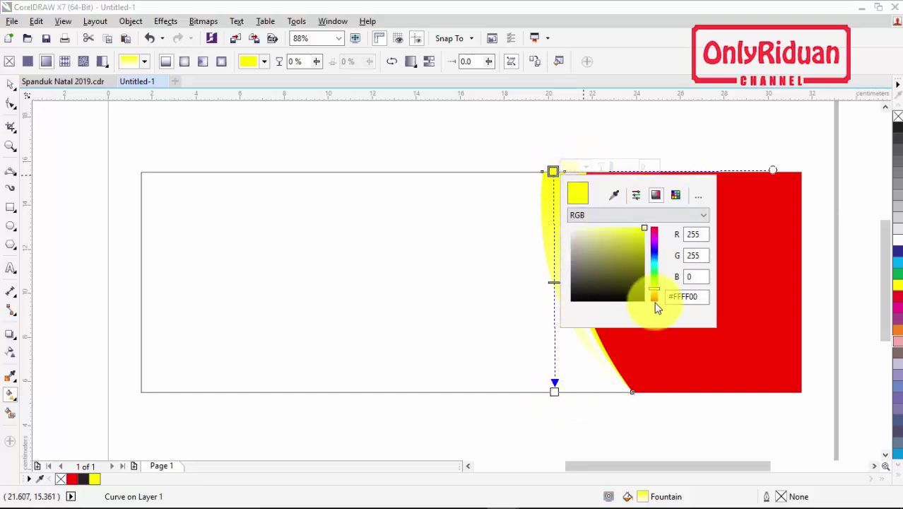
pyautogui.click(655, 296)
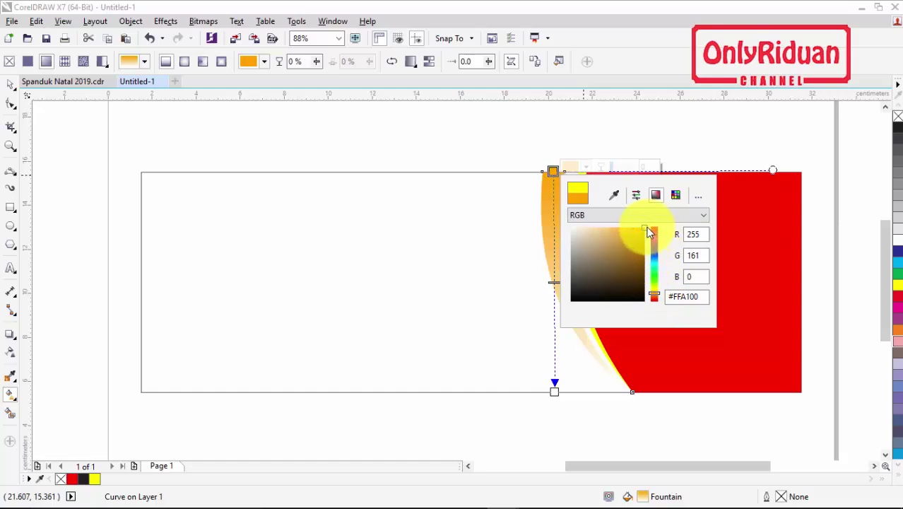
# Darken the upper node of the wide band's fountain fill to golden brown, #C98104, and sample that same brown for the lower node.
pyautogui.moveTo(644, 227); pyautogui.dragTo(642, 243)
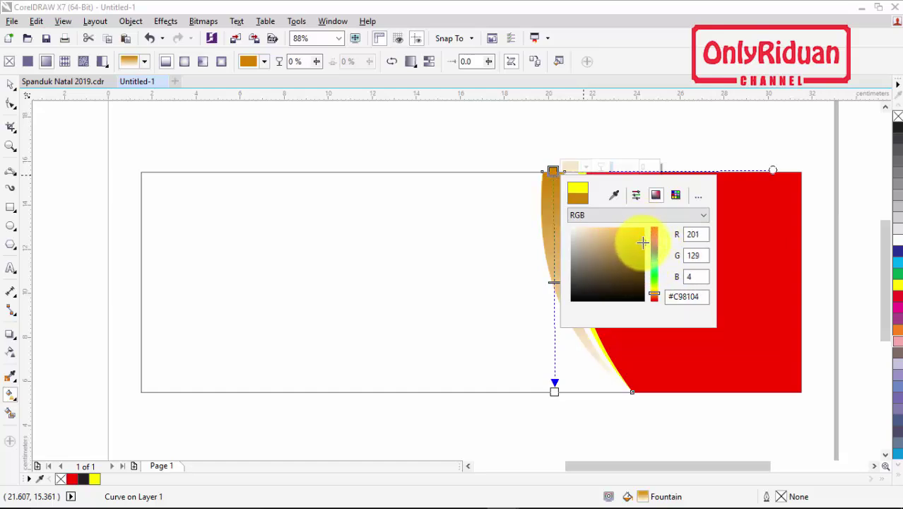
pyautogui.click(554, 391)
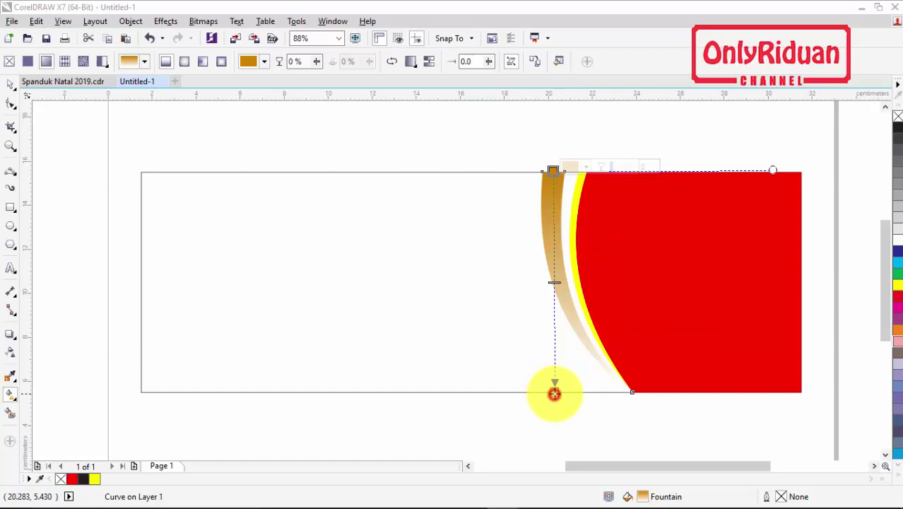
pyautogui.click(588, 387)
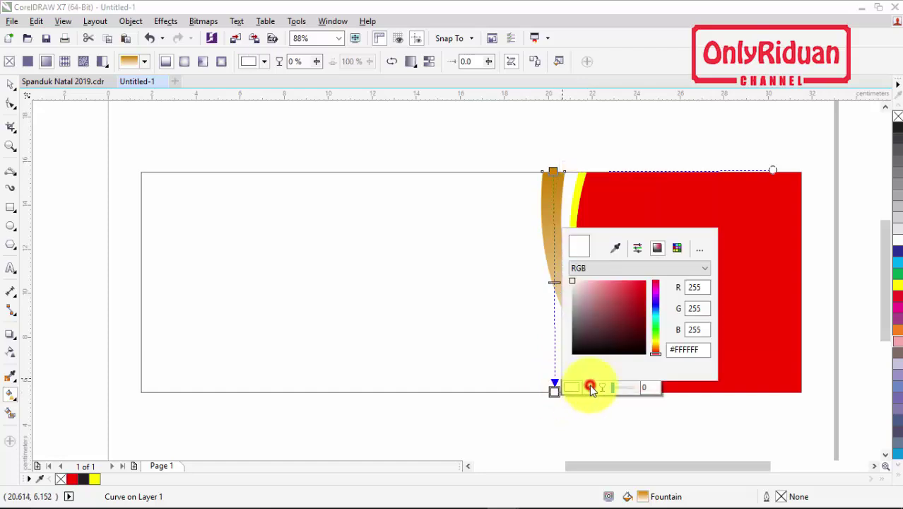
pyautogui.click(615, 249)
pyautogui.click(554, 175)
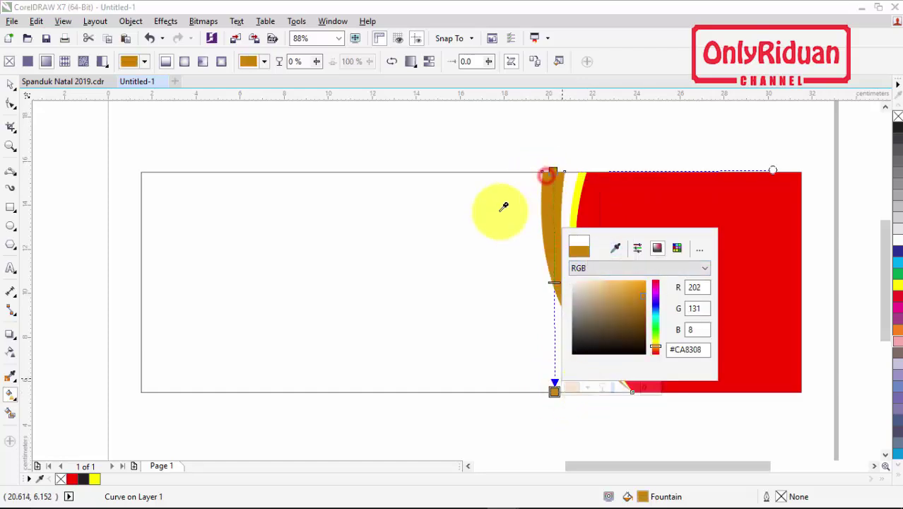
pyautogui.click(552, 276)
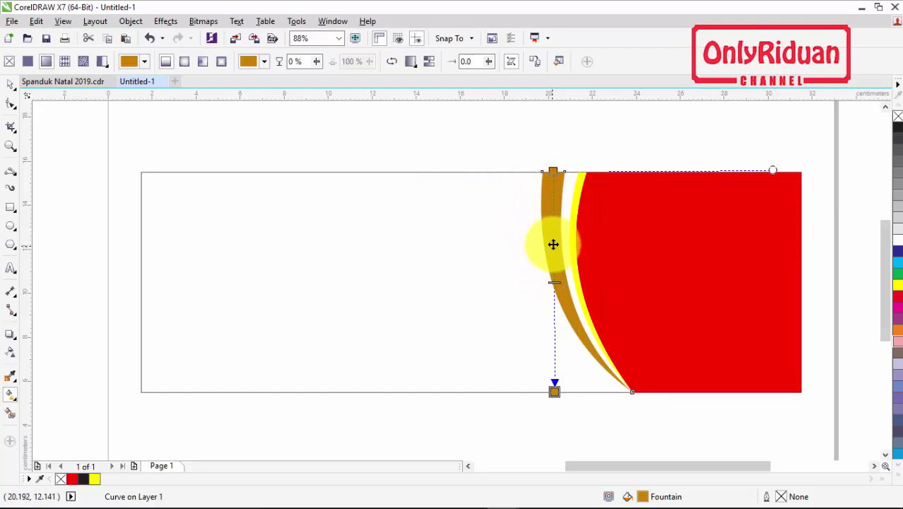
# Add a colour node at 30% along the wide band's fountain fill and set it to yellow-green, #E5F50A.
pyautogui.doubleClick(553, 239)
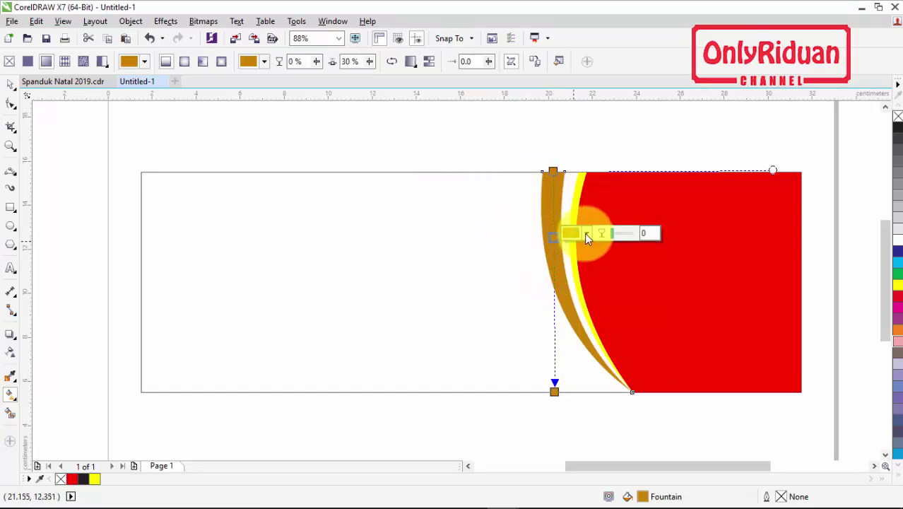
pyautogui.click(586, 232)
pyautogui.moveTo(655, 357); pyautogui.dragTo(656, 356)
pyautogui.moveTo(642, 308); pyautogui.dragTo(643, 299)
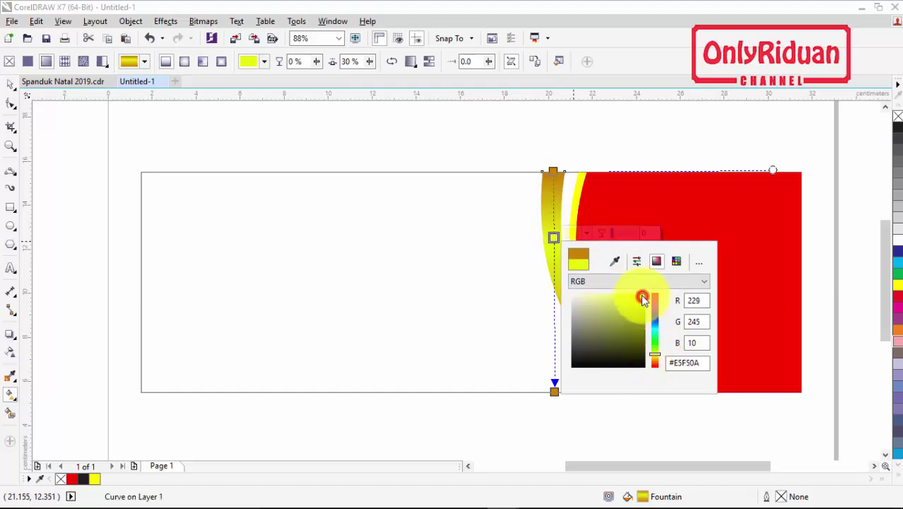
# Add another colour node at 69% along the wide band's fountain fill, colour it yellow from the palette, and deselect the band.
pyautogui.click(556, 336)
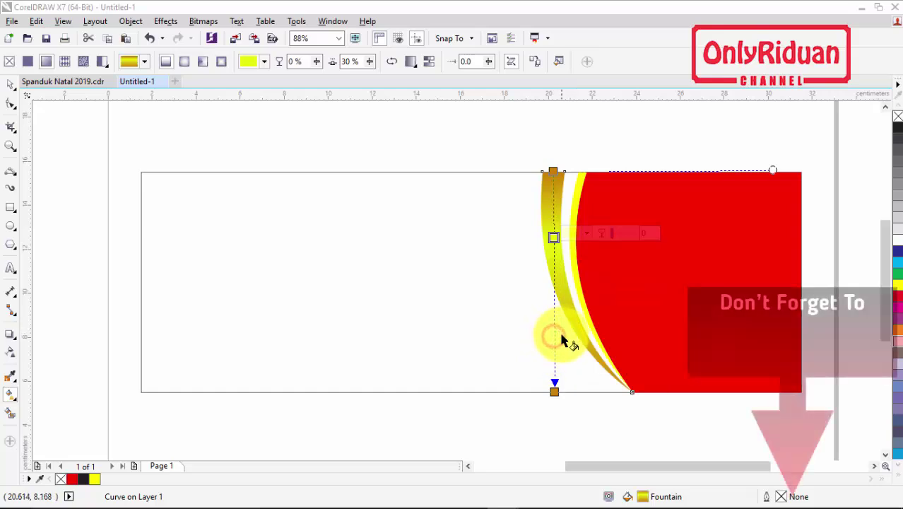
pyautogui.moveTo(560, 349); pyautogui.dragTo(556, 328)
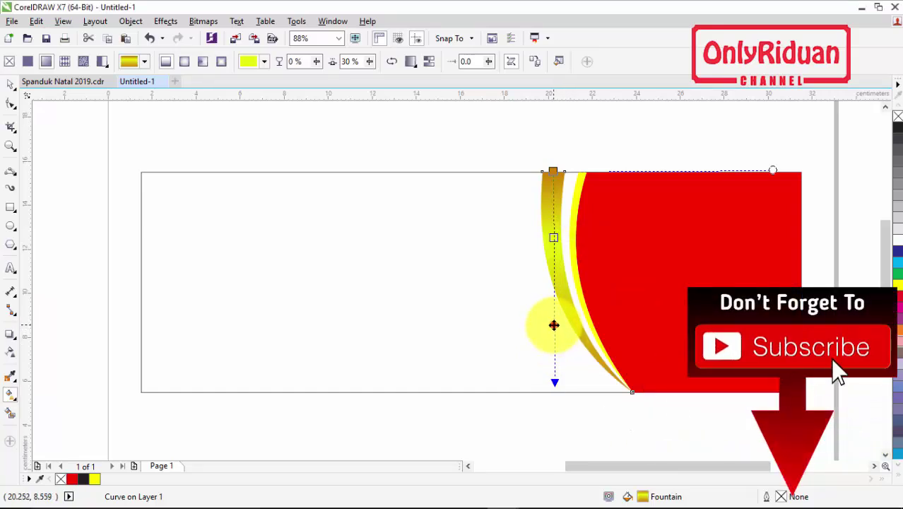
pyautogui.click(553, 325)
pyautogui.click(587, 319)
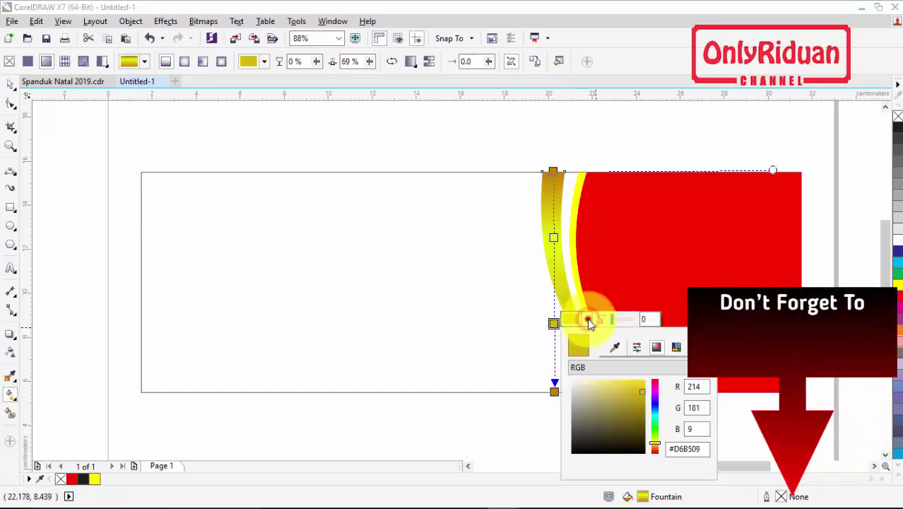
pyautogui.click(895, 289)
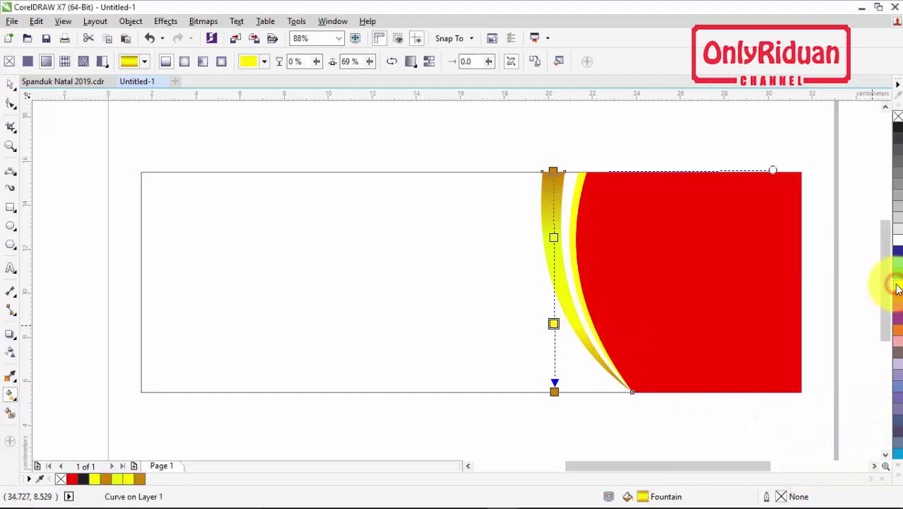
pyautogui.click(13, 84)
pyautogui.click(228, 123)
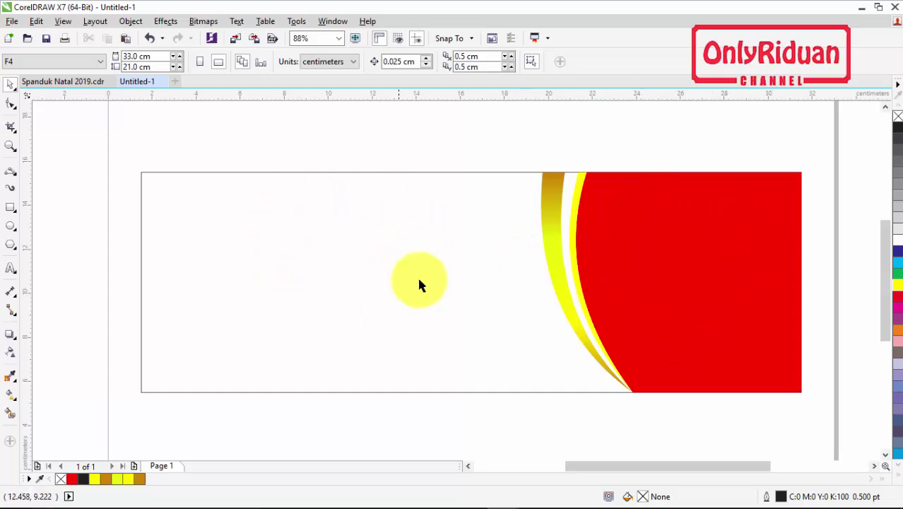
# Import the gambar-natal and Wood background images together from the Spanduk Natal 2019 folder.
pyautogui.scroll(-3, 367, 229)
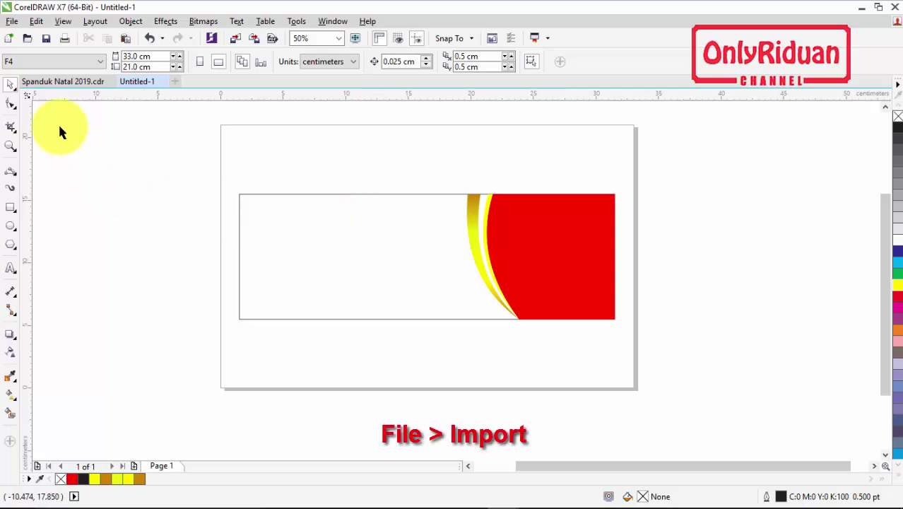
pyautogui.click(11, 22)
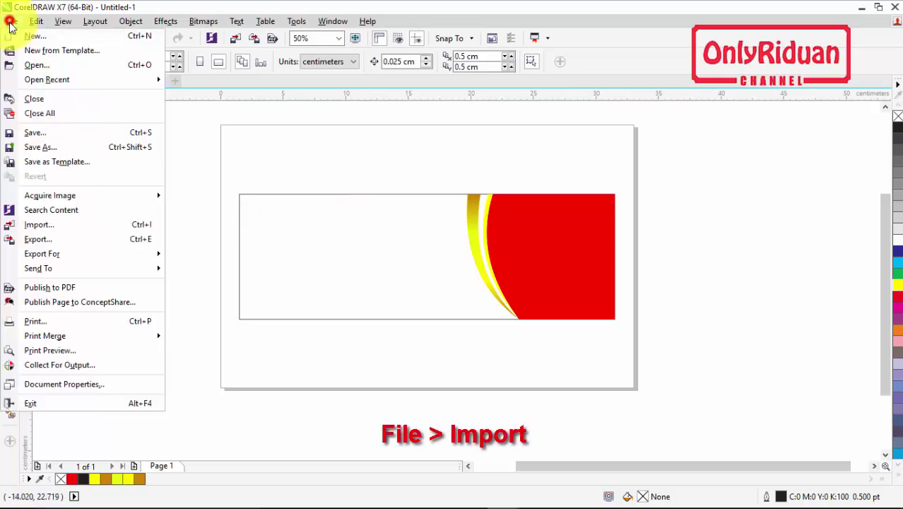
pyautogui.click(64, 225)
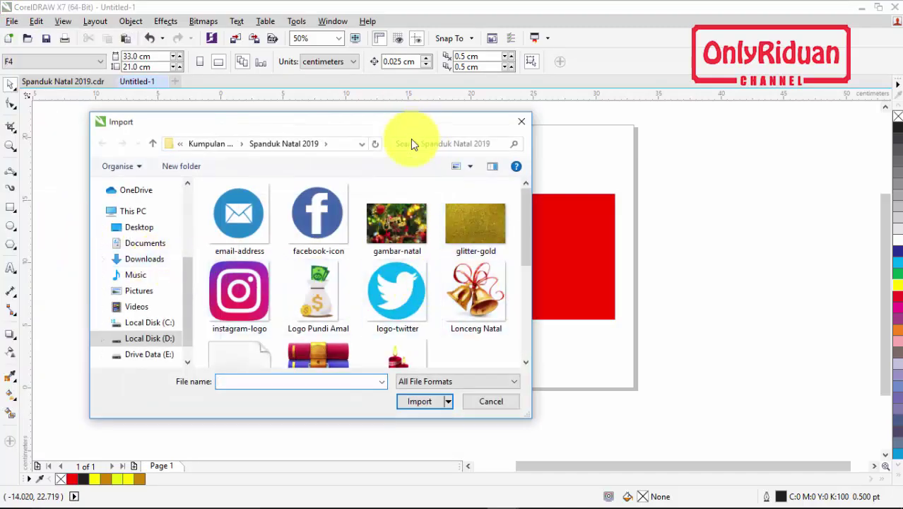
pyautogui.click(399, 224)
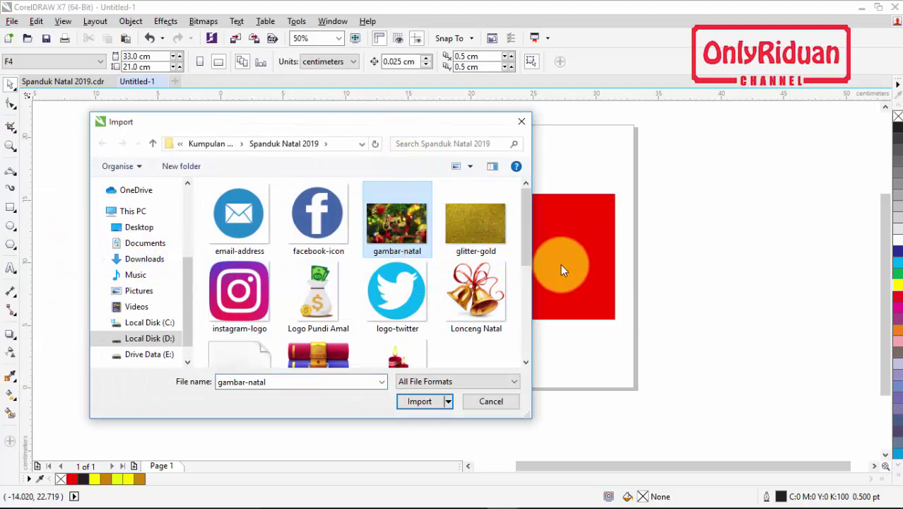
pyautogui.moveTo(525, 231); pyautogui.dragTo(524, 327)
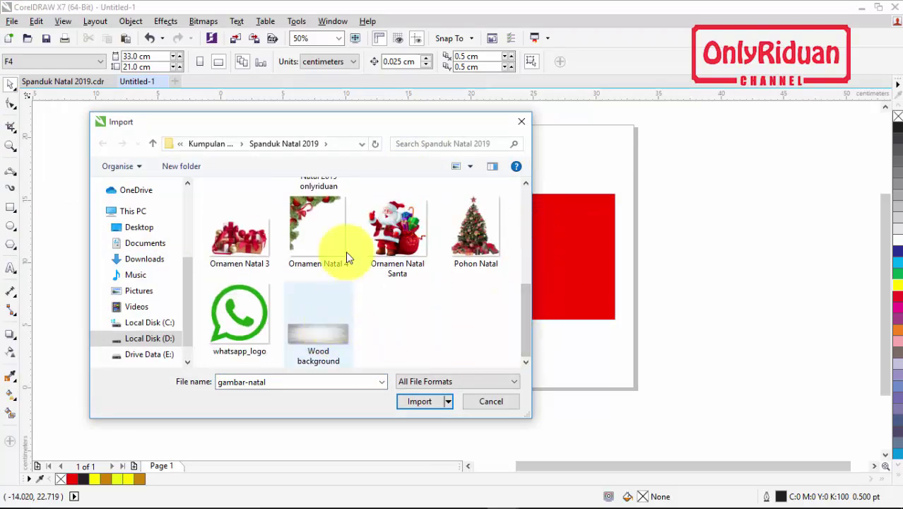
pyautogui.moveTo(325, 126); pyautogui.dragTo(306, 158)
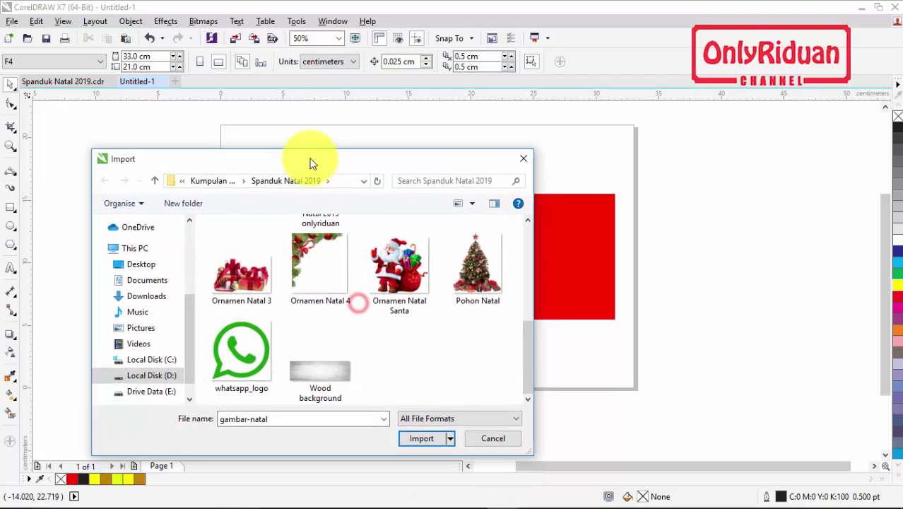
pyautogui.click(320, 358)
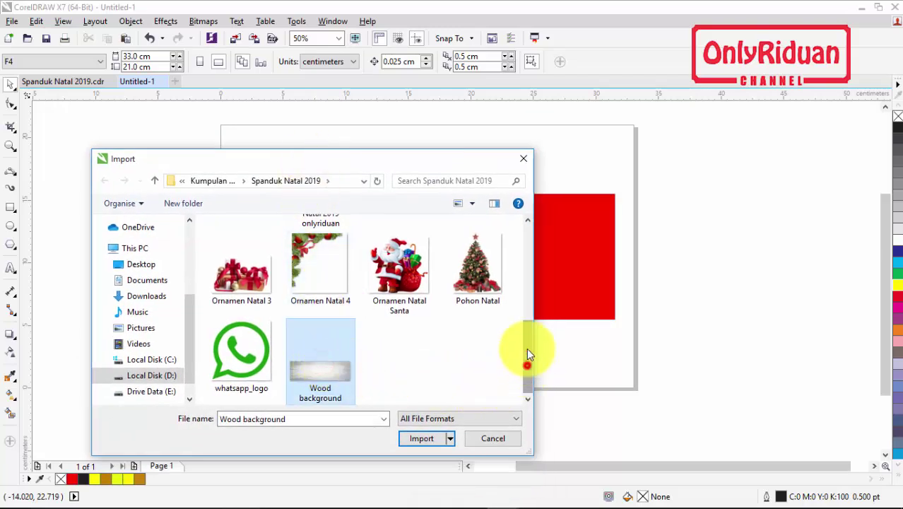
pyautogui.moveTo(526, 363); pyautogui.dragTo(529, 257)
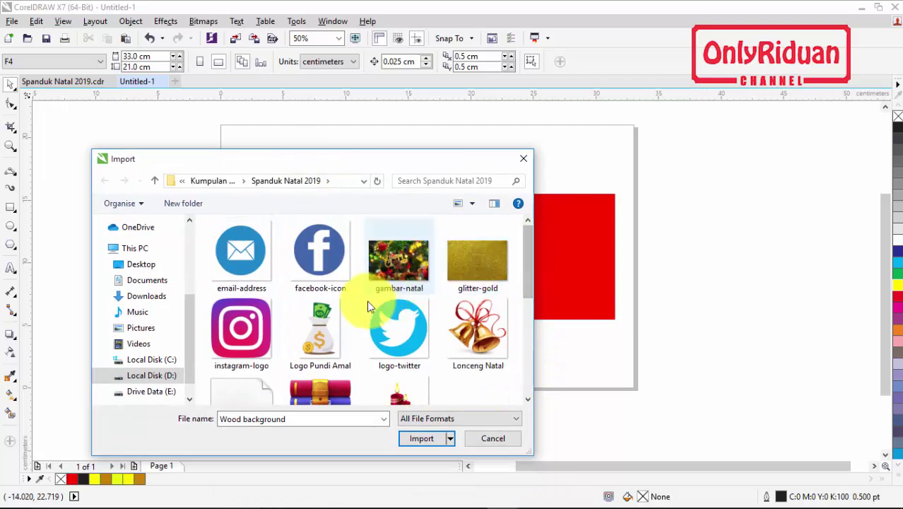
pyautogui.keyDown('ctrl'); pyautogui.click(391, 272); pyautogui.keyUp('ctrl')
pyautogui.click(421, 438)
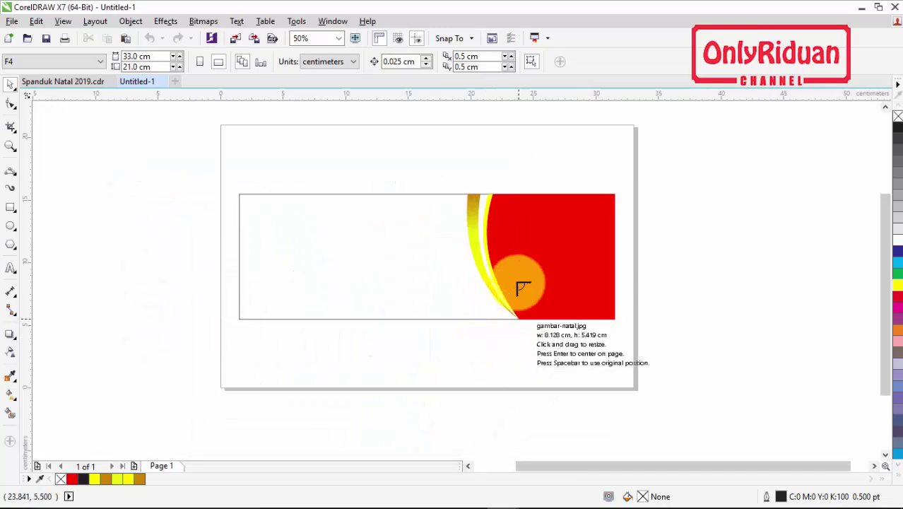
# Place the Christmas picture about 15 cm wide beside the page and the wood background about 31.75 cm wide below the banner frame.
pyautogui.moveTo(484, 195); pyautogui.dragTo(669, 373)
pyautogui.moveTo(240, 324); pyautogui.dragTo(634, 422)
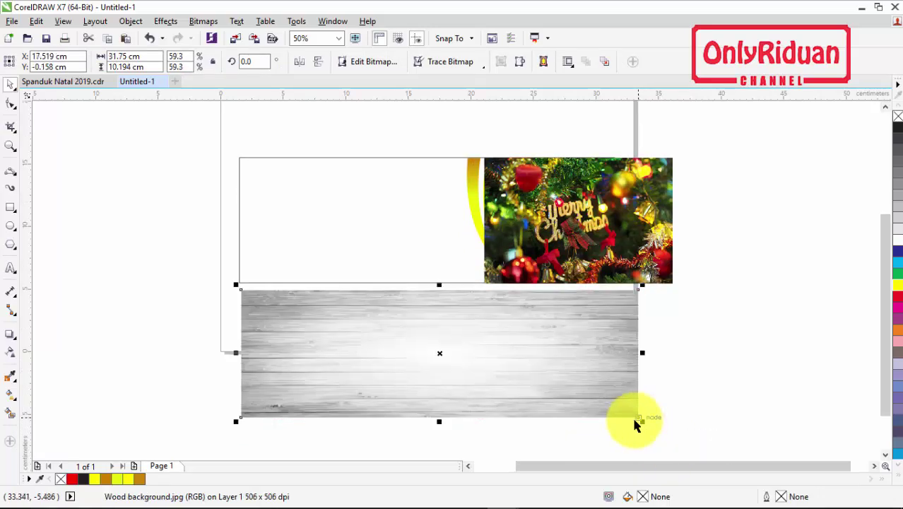
pyautogui.click(597, 258)
pyautogui.moveTo(554, 231); pyautogui.dragTo(757, 204)
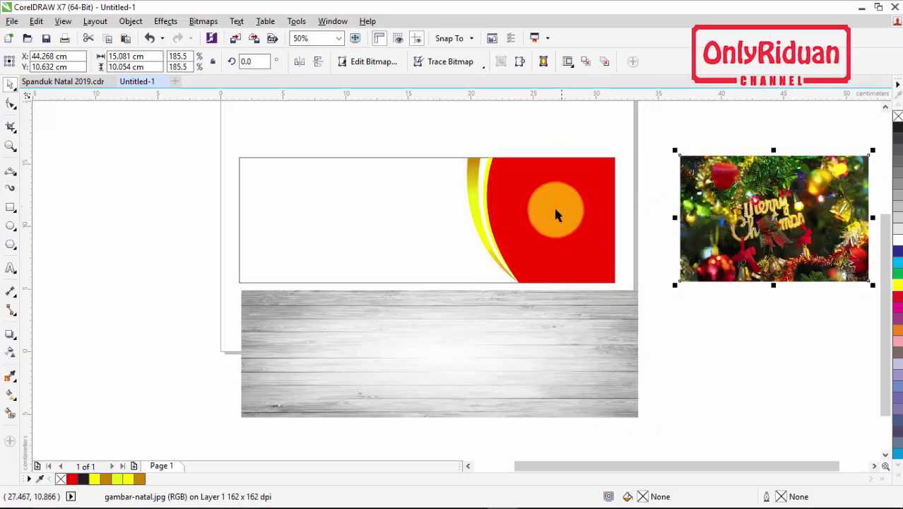
pyautogui.click(731, 329)
# PowerClip the gambar-natal picture inside the red curved shape and deselect it.
pyautogui.click(753, 234)
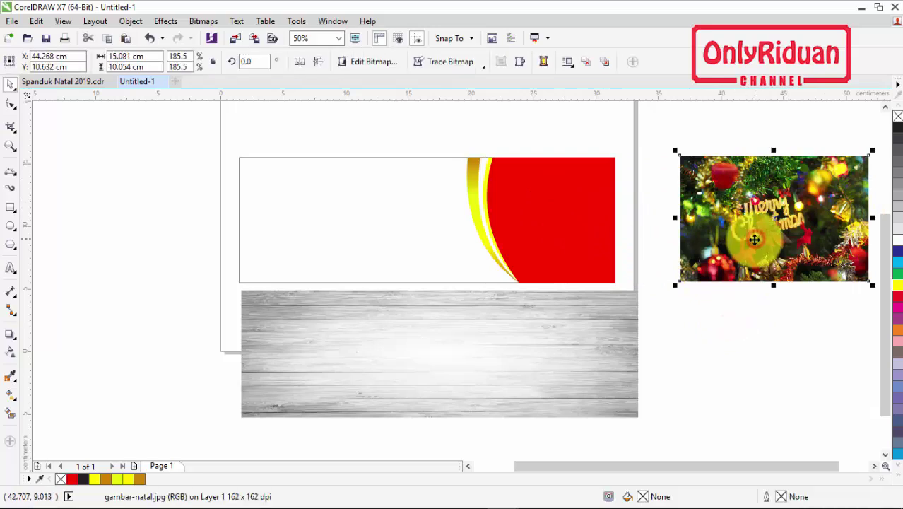
pyautogui.rightClick(750, 197)
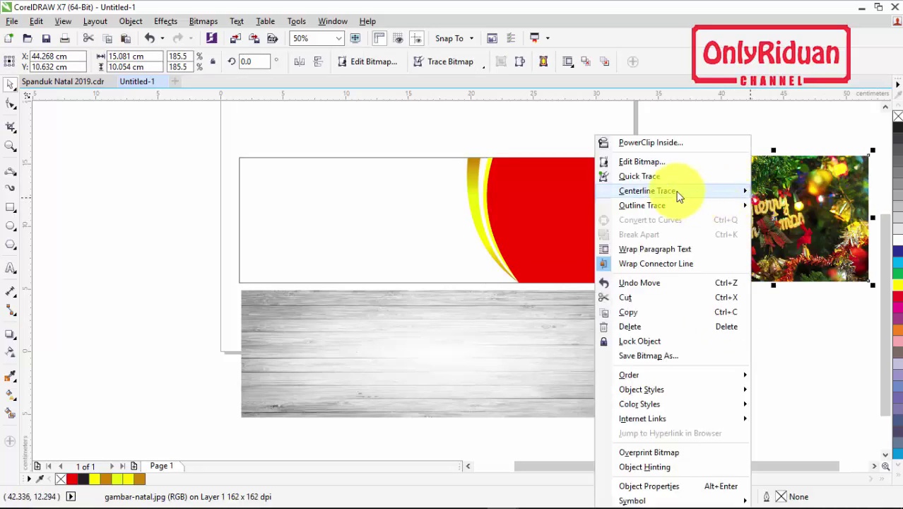
pyautogui.click(657, 143)
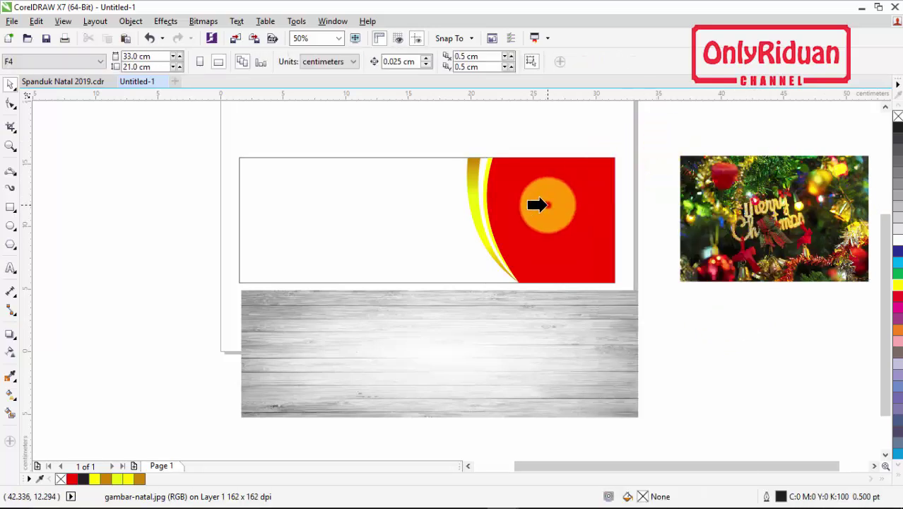
pyautogui.click(538, 205)
pyautogui.click(708, 241)
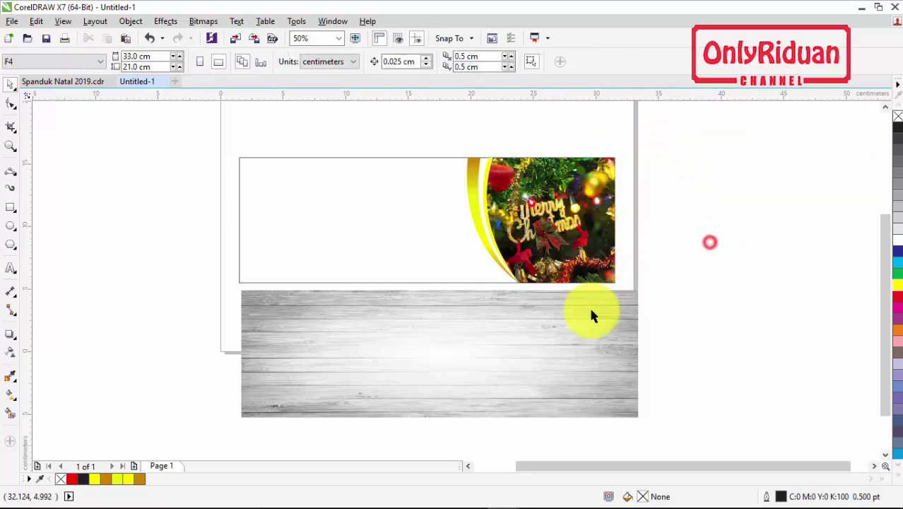
# PowerClip the wood background inside the large banner frame and deselect it.
pyautogui.click(569, 329)
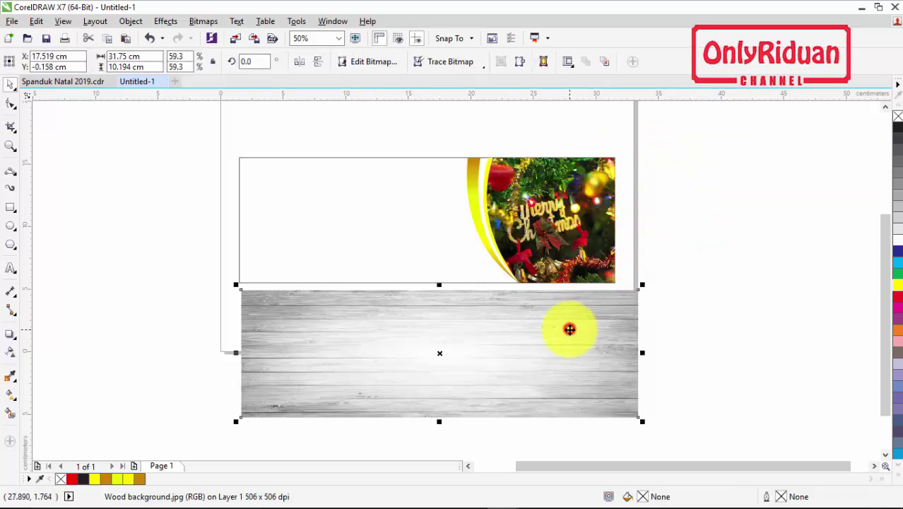
pyautogui.rightClick(502, 336)
pyautogui.click(564, 142)
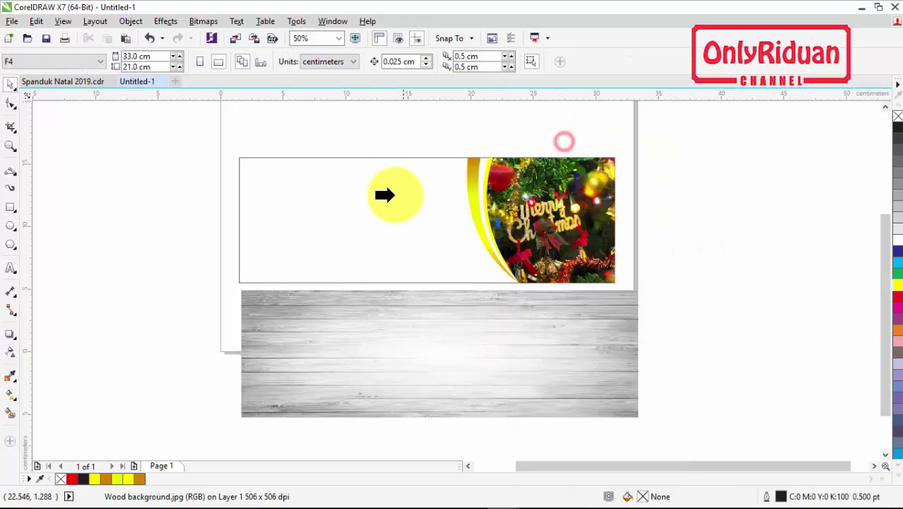
pyautogui.click(382, 195)
pyautogui.click(693, 238)
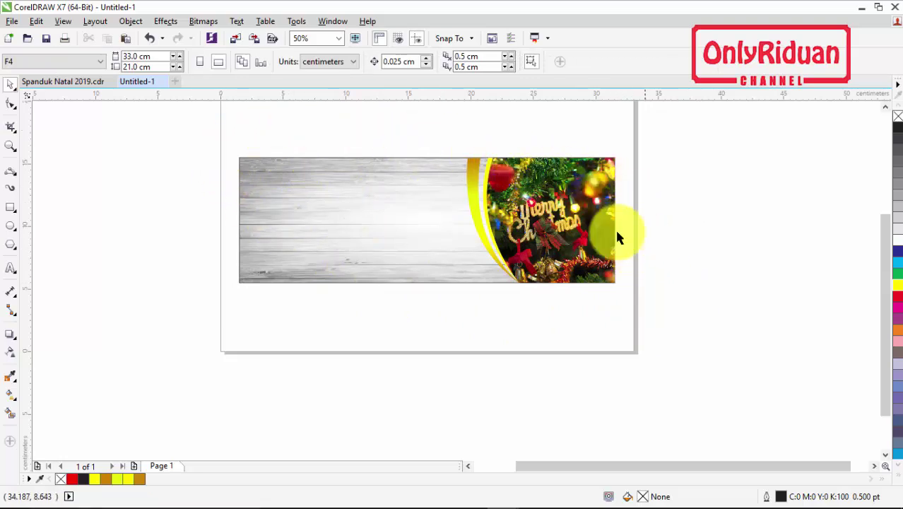
# Apply a drop shadow preset to the outer gold gradient band beside the Christmas picture.
pyautogui.click(470, 185)
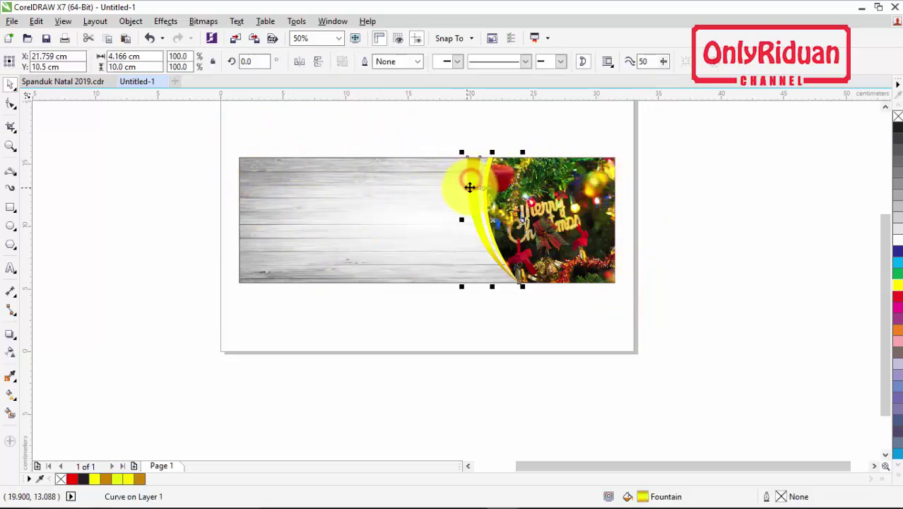
pyautogui.click(461, 127)
pyautogui.click(475, 172)
pyautogui.click(11, 335)
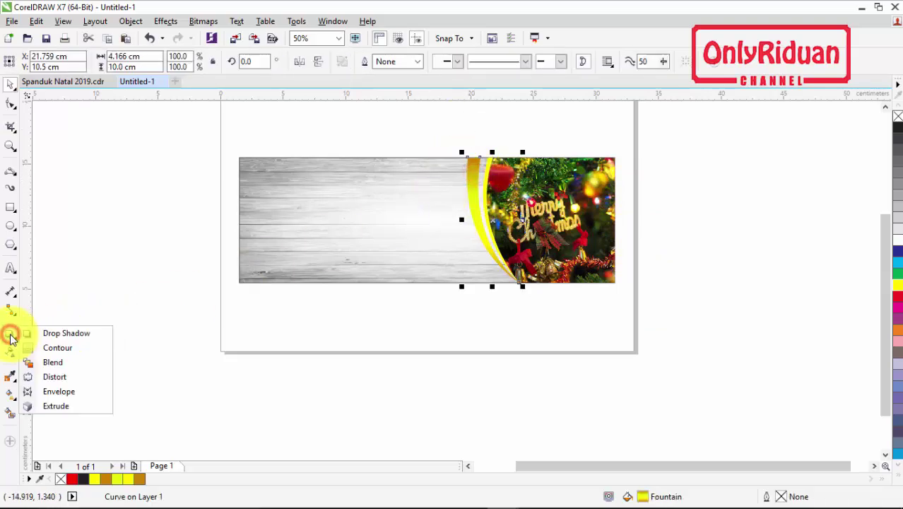
pyautogui.click(44, 334)
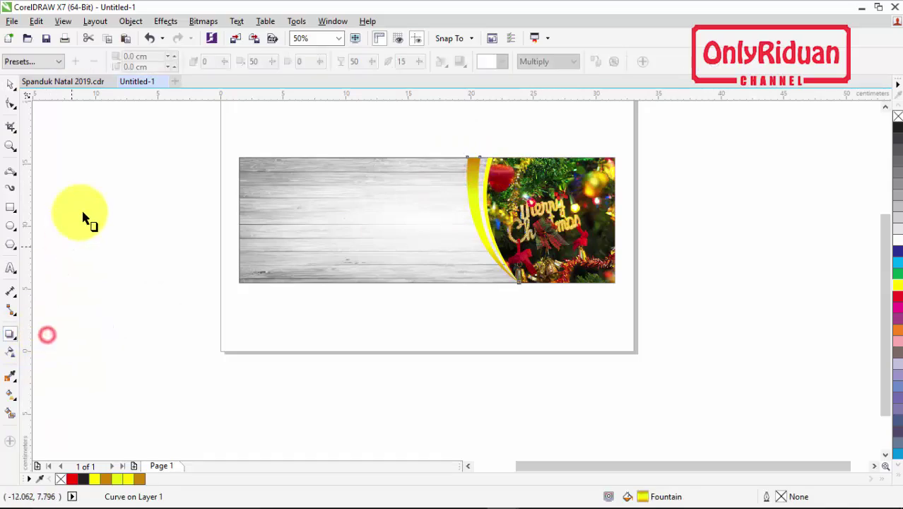
pyautogui.click(58, 62)
pyautogui.click(23, 154)
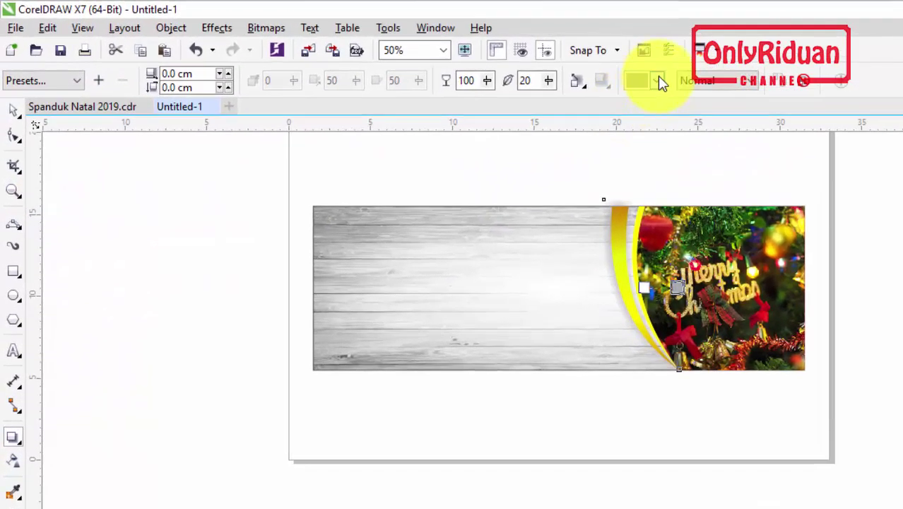
# Set the gold band's shadow colour to black and its feathering to 5.
pyautogui.click(599, 72)
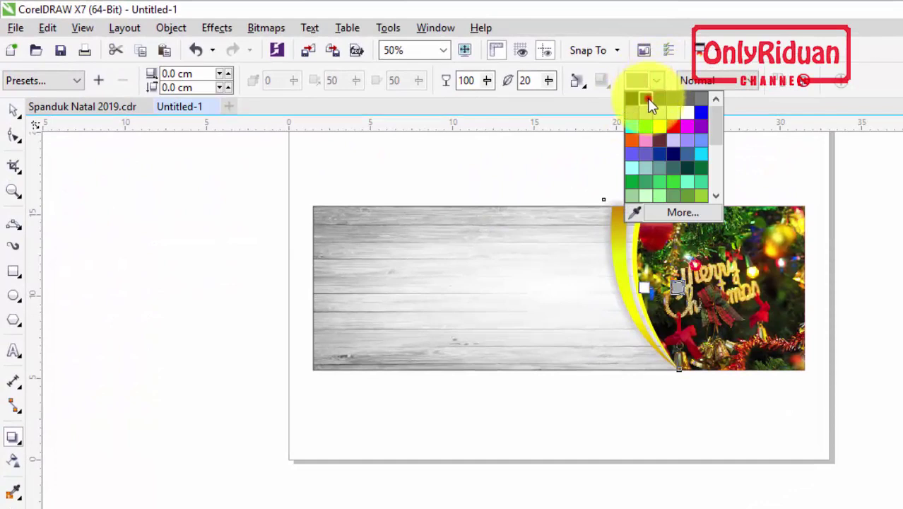
pyautogui.click(593, 91)
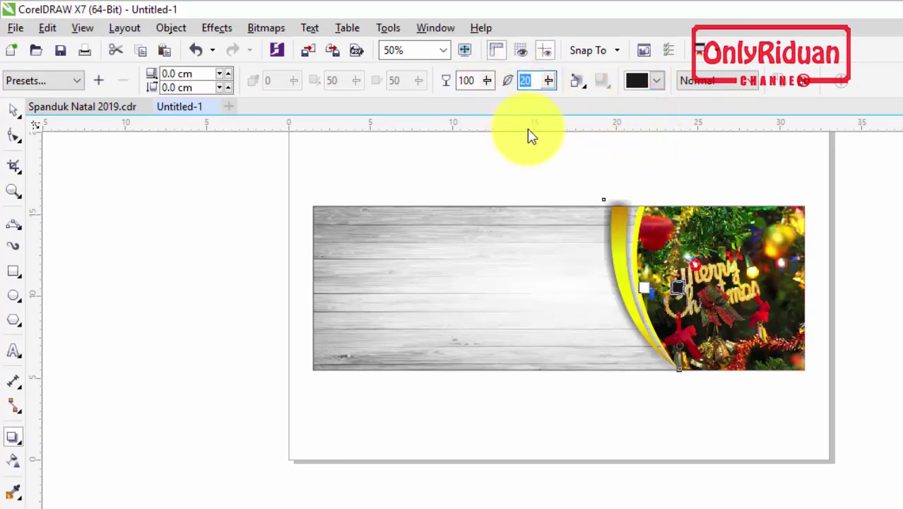
pyautogui.press('Return')
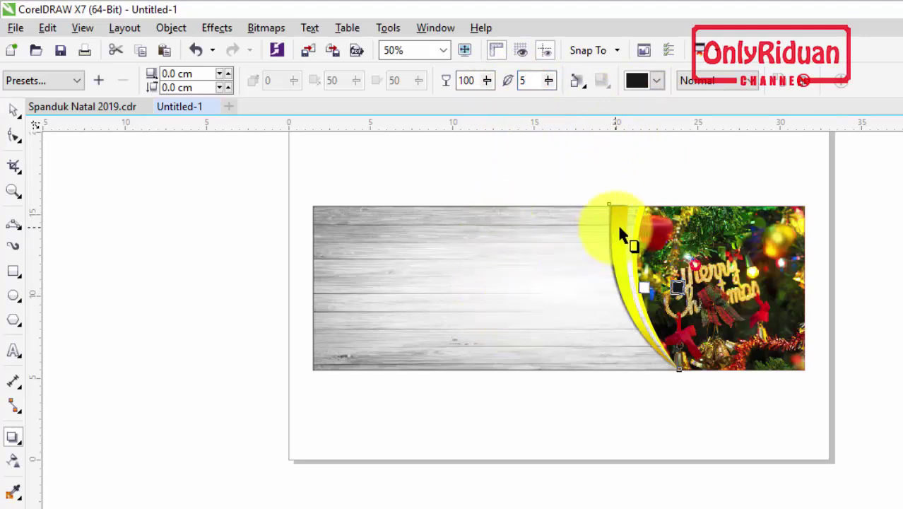
pyautogui.click(12, 110)
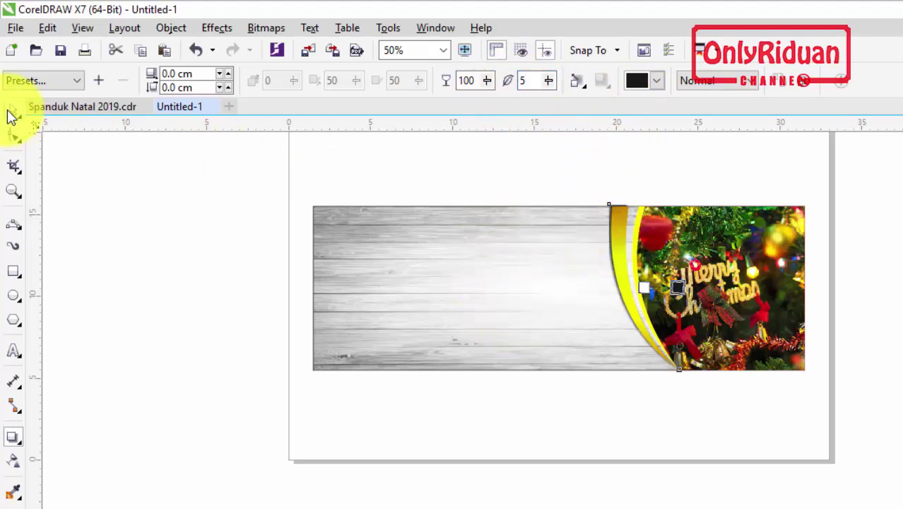
# PowerClip the outer gold band with its shadow inside the large banner frame and deselect it.
pyautogui.click(477, 168)
pyautogui.scroll(3, 623, 201)
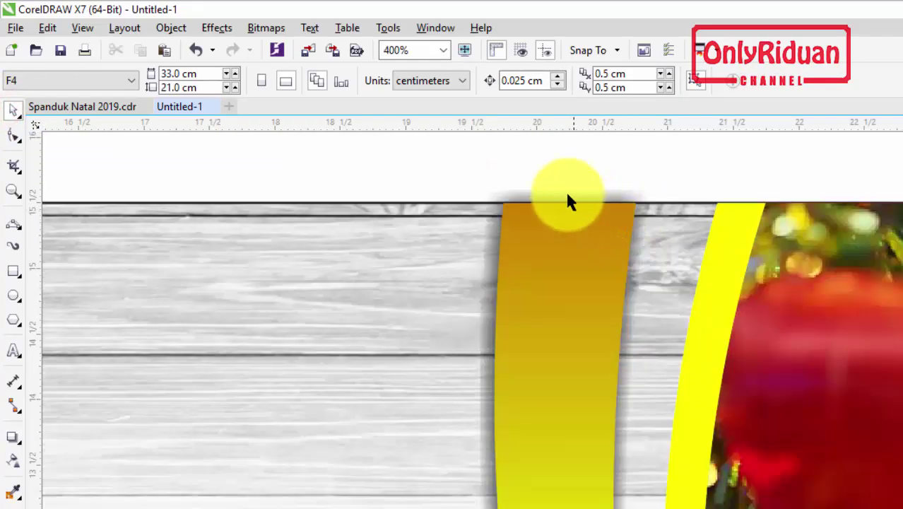
pyautogui.scroll(-2, 567, 201)
pyautogui.click(566, 233)
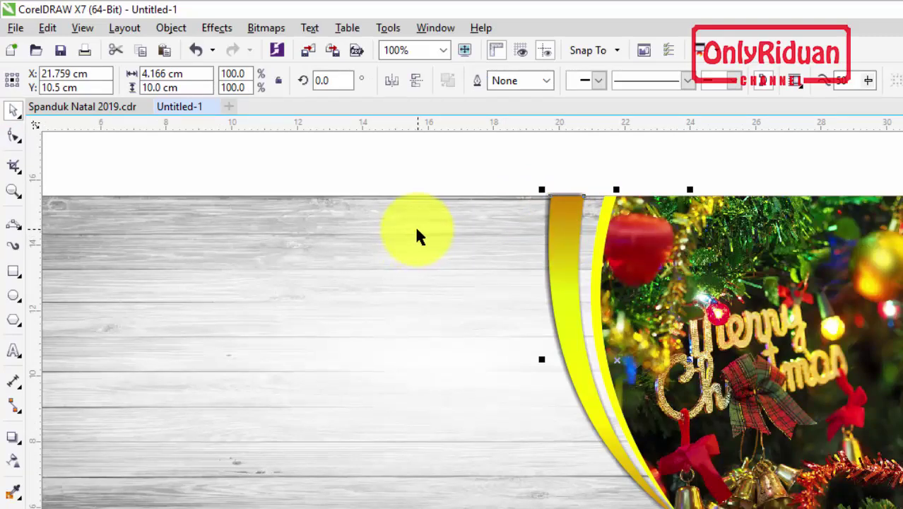
pyautogui.scroll(1, 570, 196)
pyautogui.scroll(2, 570, 193)
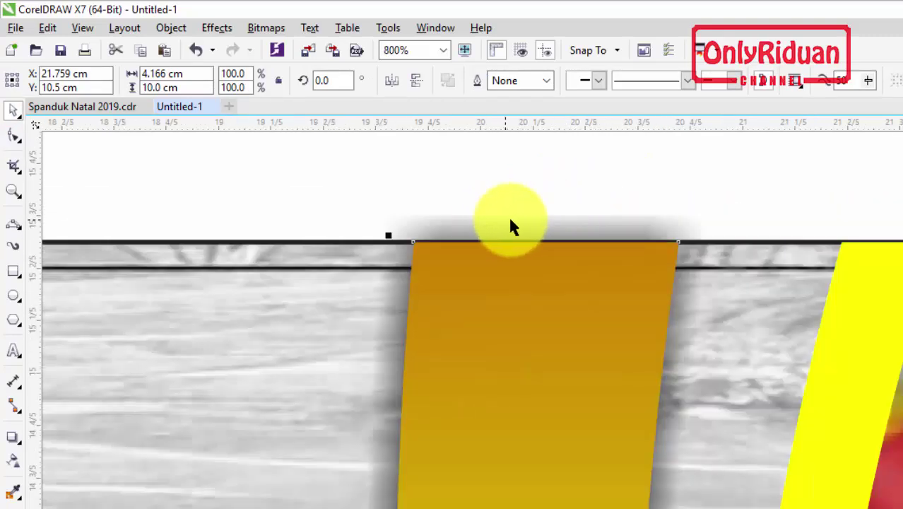
pyautogui.scroll(-4, 572, 210)
pyautogui.scroll(2, 574, 222)
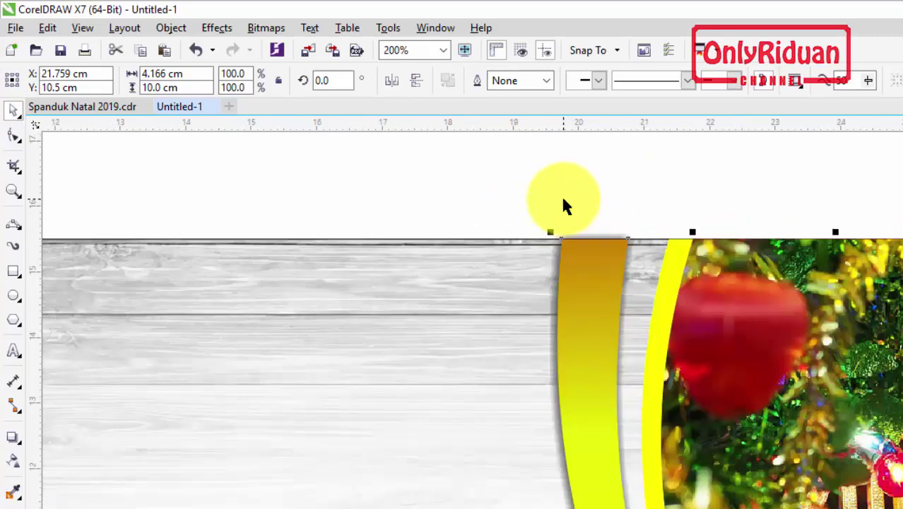
pyautogui.rightClick(584, 262)
pyautogui.click(599, 226)
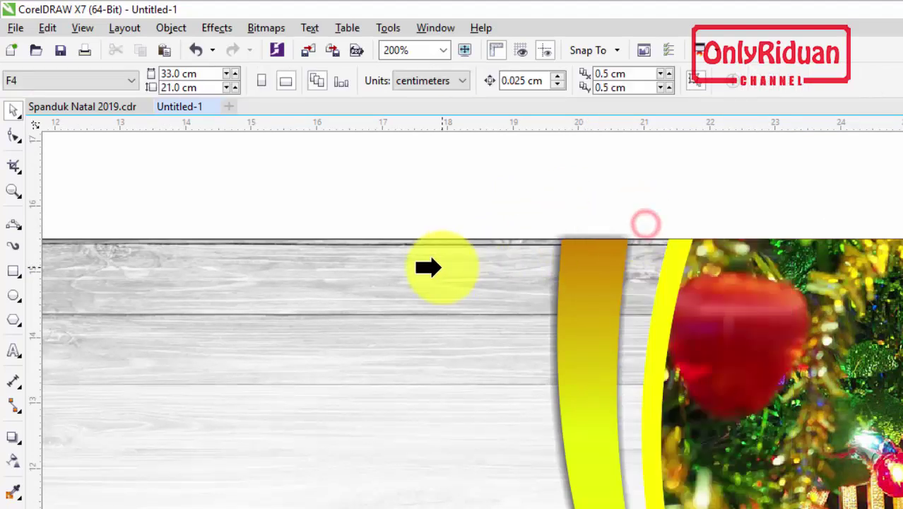
pyautogui.click(439, 268)
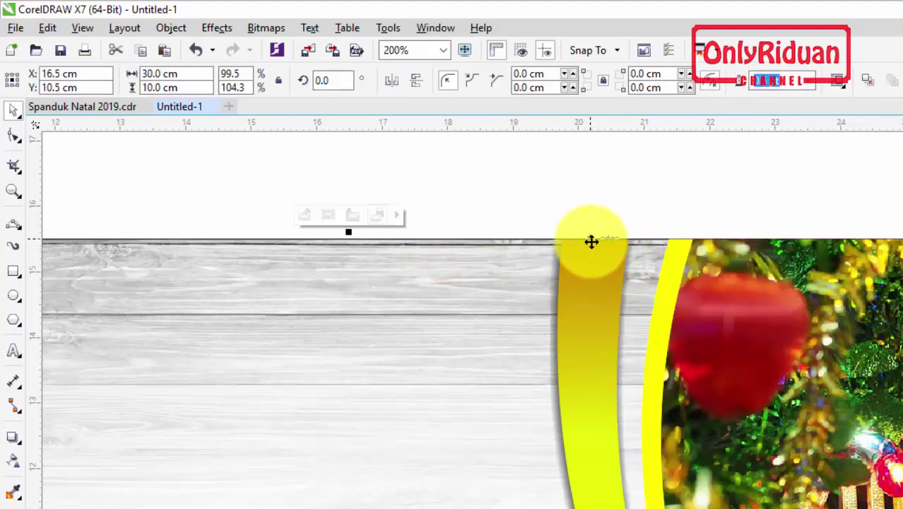
pyautogui.scroll(-2, 592, 241)
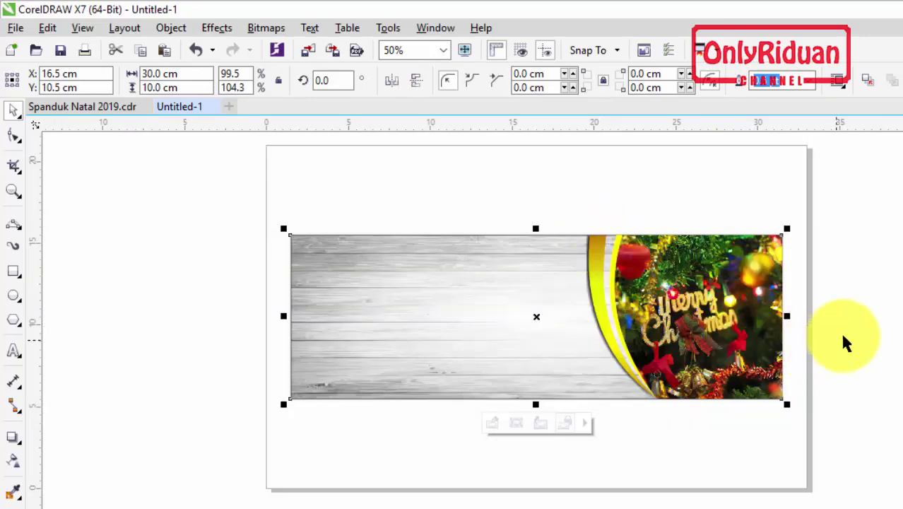
pyautogui.click(844, 336)
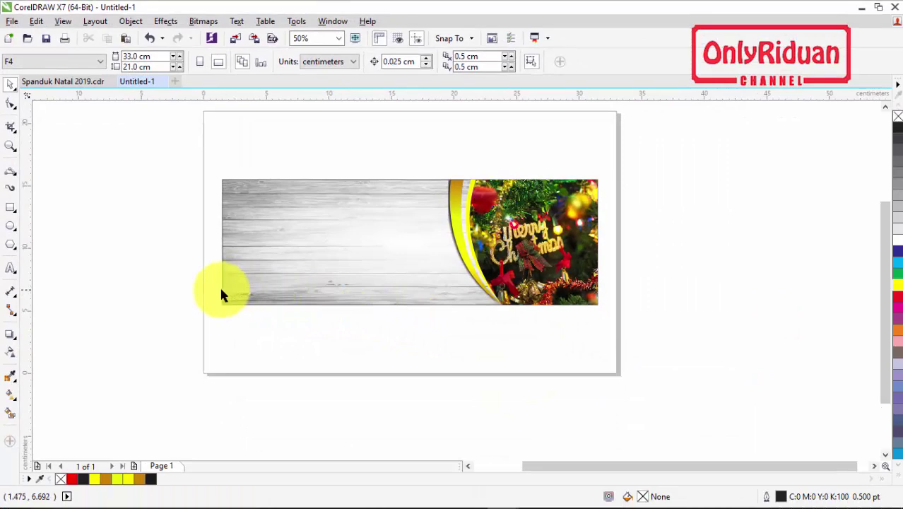
# Draw a rectangle about 22.7 by 1.03 cm along the banner's lower edge, fill it red and remove its outline.
pyautogui.click(67, 82)
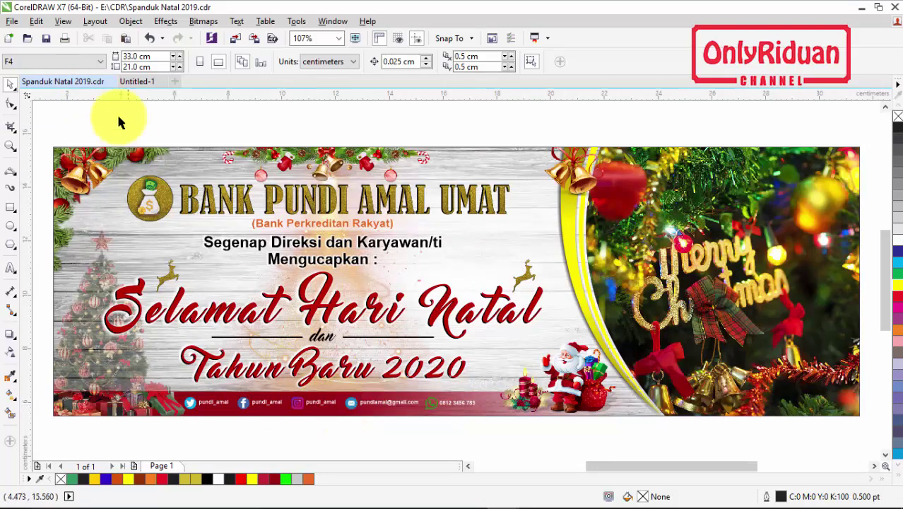
pyautogui.click(137, 82)
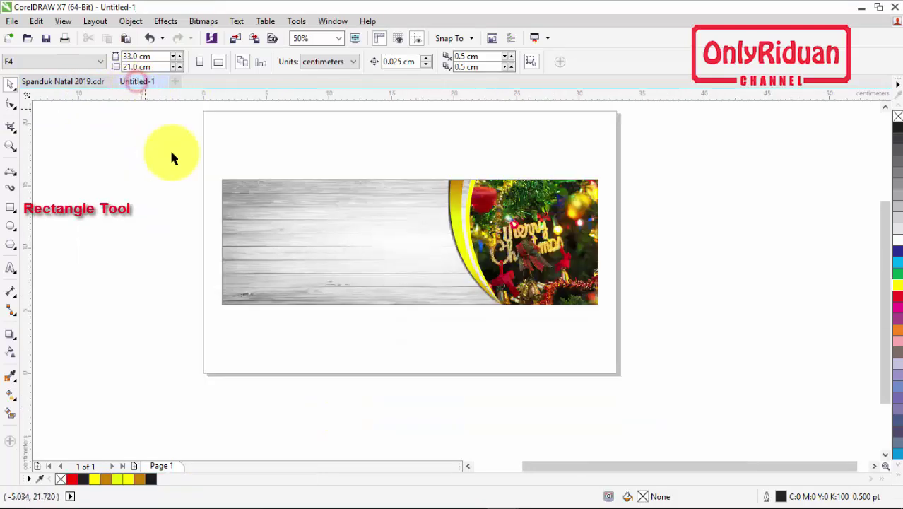
pyautogui.click(12, 210)
pyautogui.moveTo(221, 304); pyautogui.dragTo(505, 293)
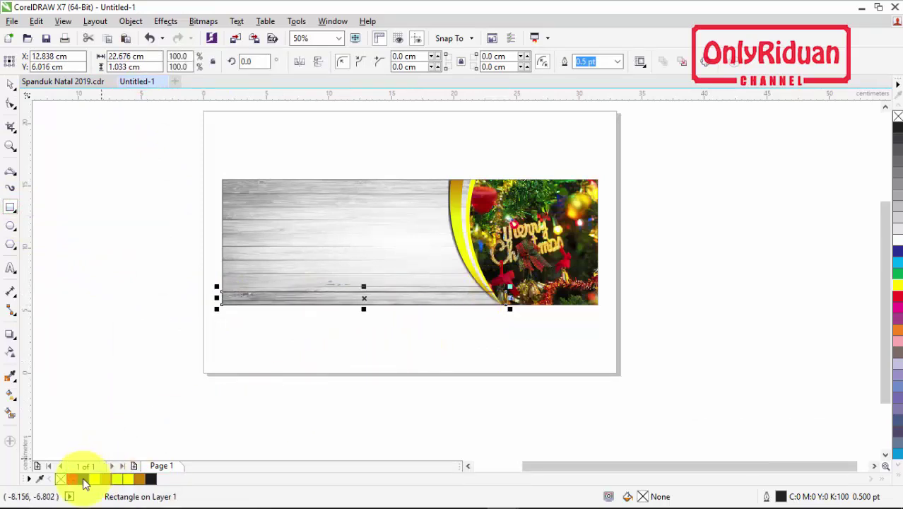
pyautogui.click(78, 479)
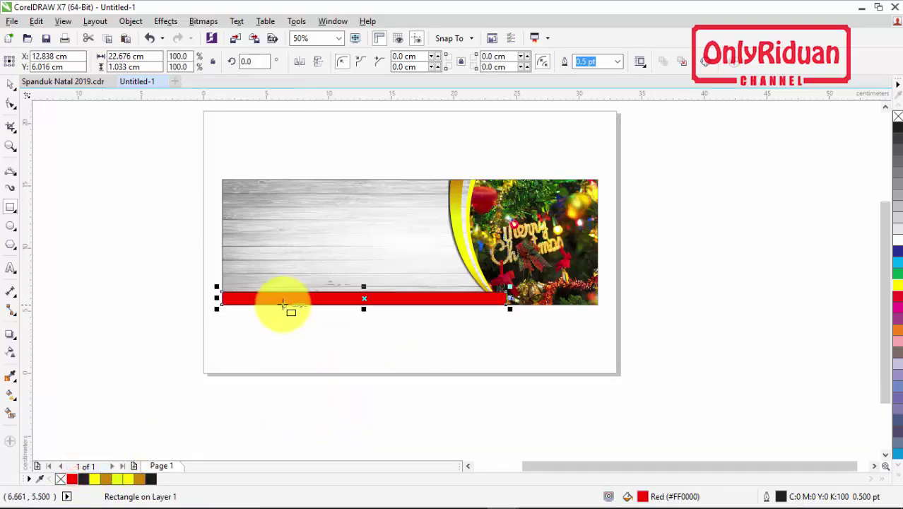
pyautogui.click(592, 70)
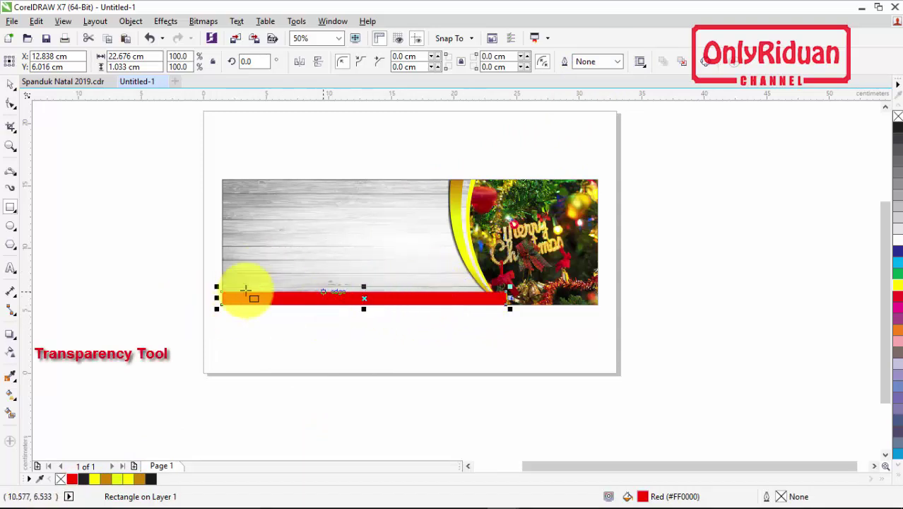
# Fade the red strip with a linear transparency running towards the gold bands and deselect it.
pyautogui.click(12, 351)
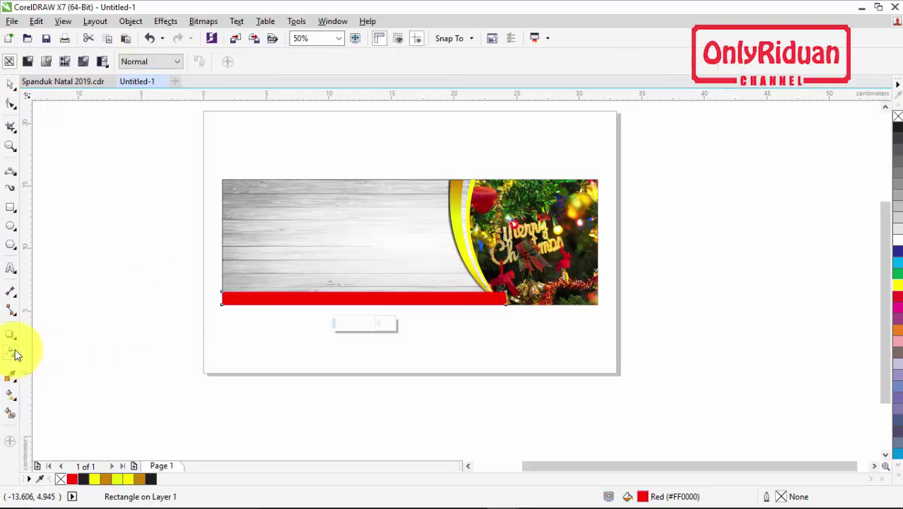
pyautogui.moveTo(277, 301); pyautogui.dragTo(494, 304)
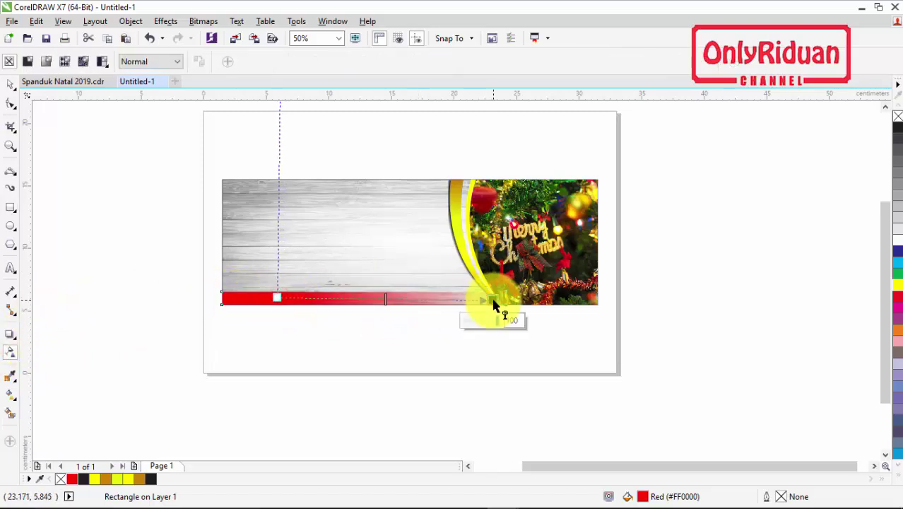
pyautogui.click(11, 83)
pyautogui.click(98, 143)
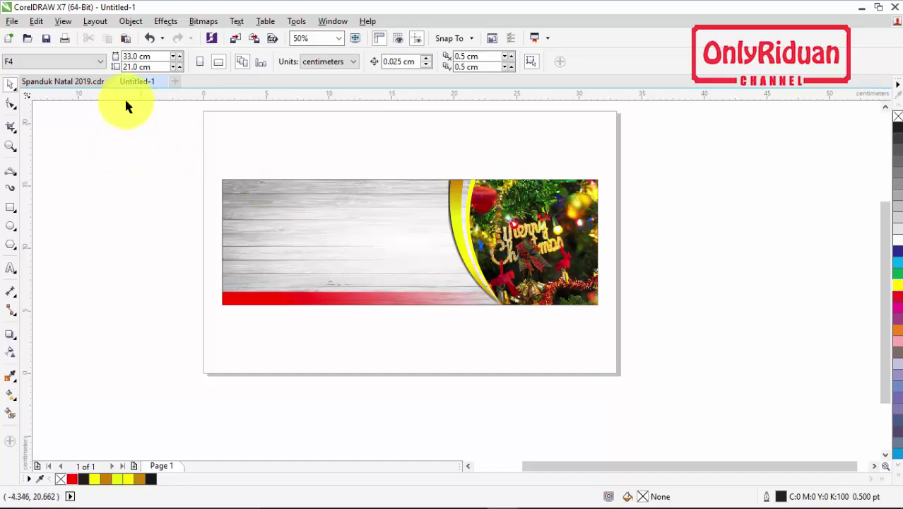
# Import Lonceng Natal, Ornamen Natal 1, Ornamen Natal 2, Ornamen Natal 4, Ornamen Natal Santa and Pohon Natal together from the Spanduk Natal 2019 folder.
pyautogui.click(81, 83)
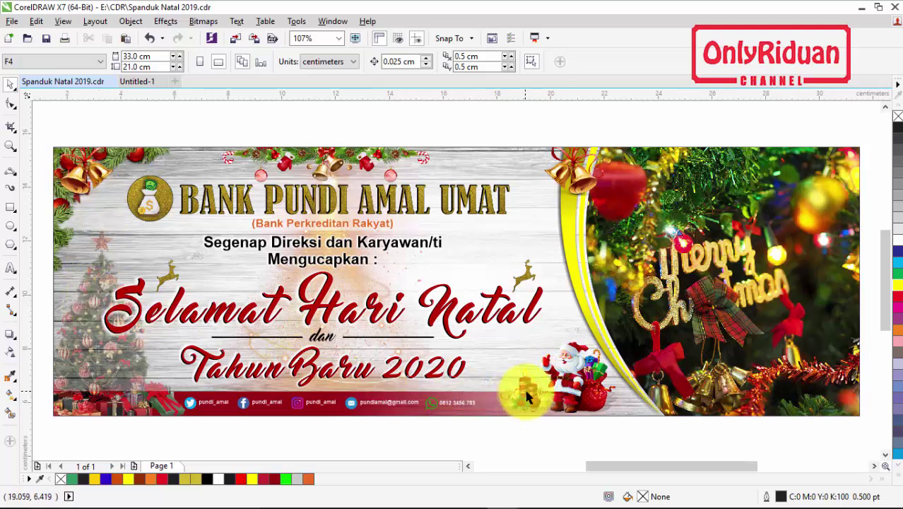
pyautogui.click(140, 81)
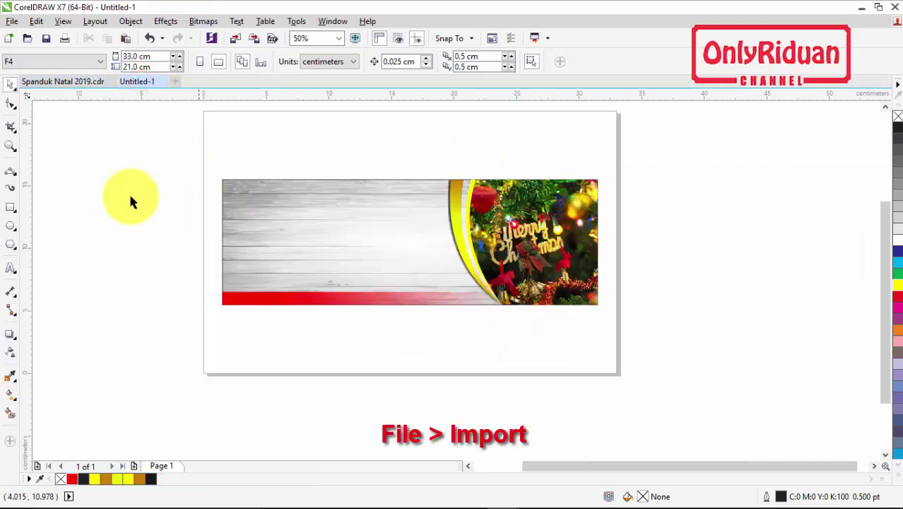
pyautogui.click(12, 21)
pyautogui.click(59, 224)
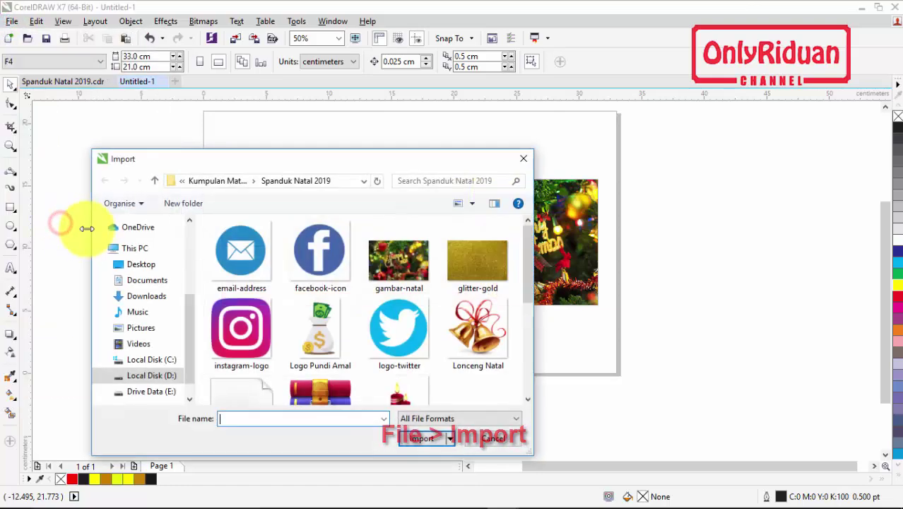
pyautogui.moveTo(529, 260); pyautogui.dragTo(526, 302)
pyautogui.click(495, 237)
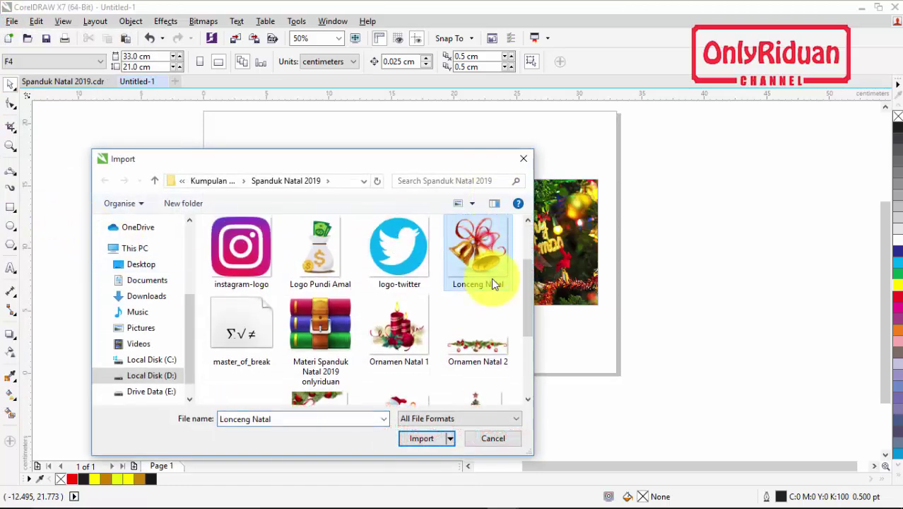
pyautogui.keyDown('ctrl'); pyautogui.click(481, 348); pyautogui.keyUp('ctrl')
pyautogui.keyDown('ctrl'); pyautogui.click(397, 338); pyautogui.keyUp('ctrl')
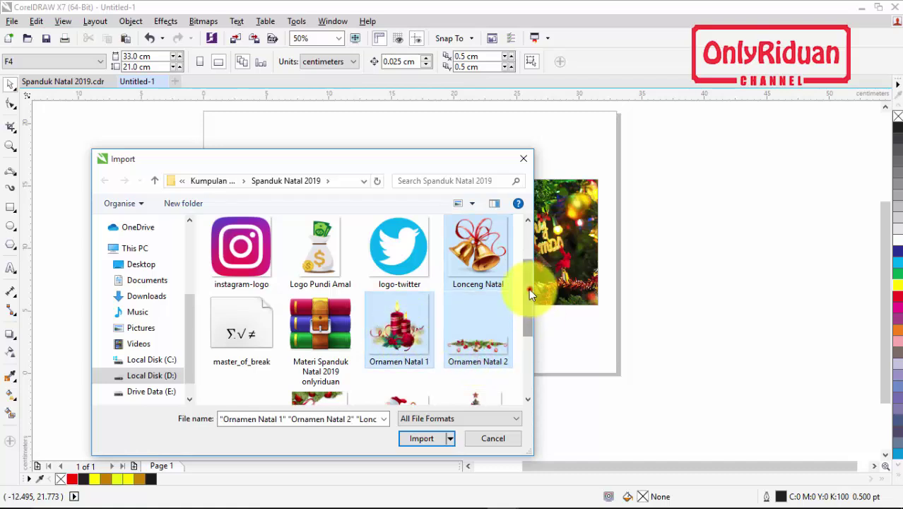
pyautogui.moveTo(528, 288); pyautogui.dragTo(527, 338)
pyautogui.keyDown('ctrl'); pyautogui.click(311, 286); pyautogui.keyUp('ctrl')
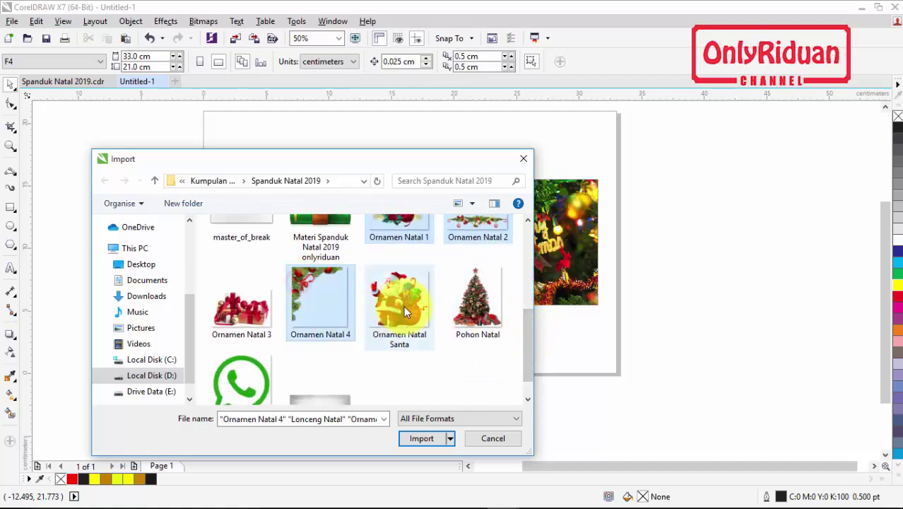
pyautogui.keyDown('ctrl'); pyautogui.click(475, 300); pyautogui.keyUp('ctrl')
pyautogui.click(421, 437)
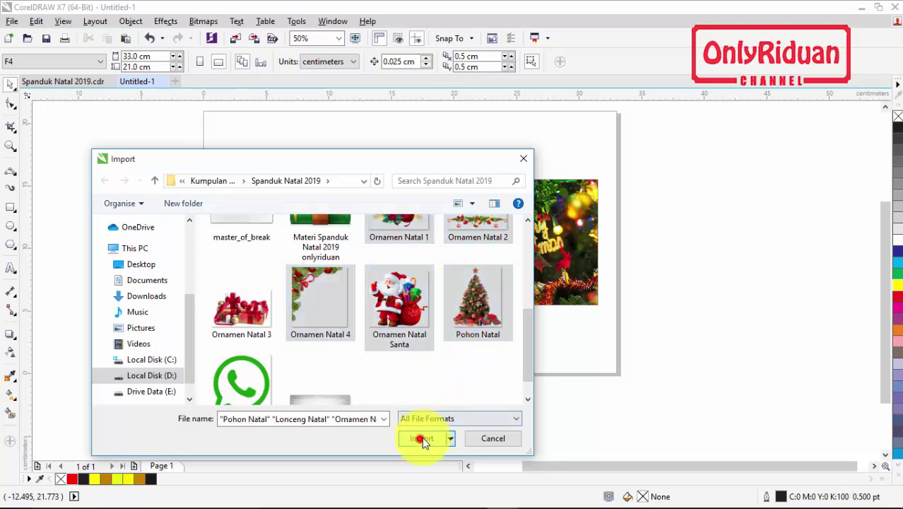
# Place the bells, candles, garland, corner ornament, Santa and Christmas tree images overlapping beside the page at reduced size.
pyautogui.moveTo(630, 127); pyautogui.dragTo(795, 295)
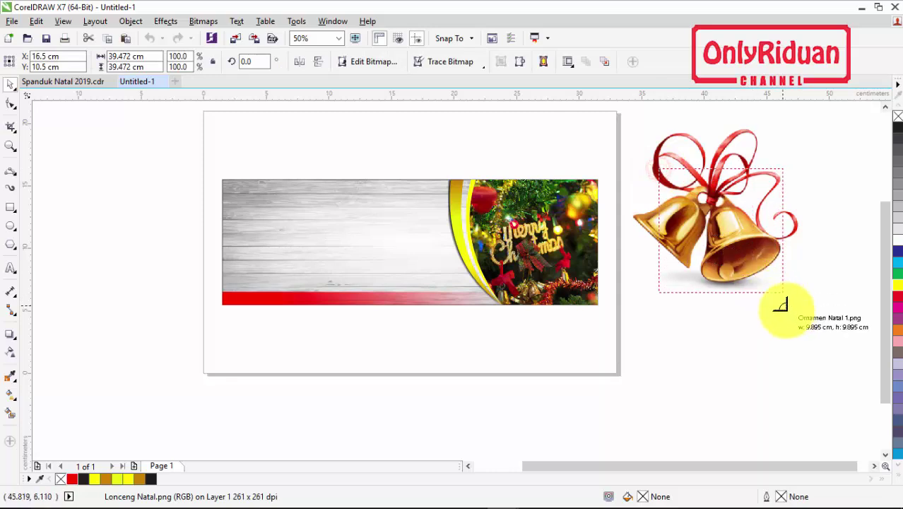
pyautogui.moveTo(663, 185); pyautogui.dragTo(796, 307)
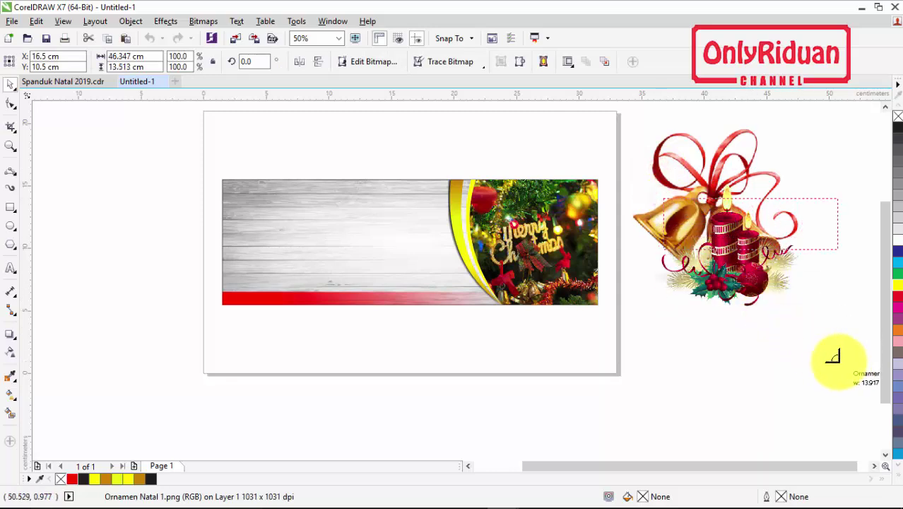
pyautogui.moveTo(849, 340); pyautogui.dragTo(806, 297)
pyautogui.moveTo(663, 244); pyautogui.dragTo(824, 375)
pyautogui.moveTo(643, 260); pyautogui.dragTo(830, 417)
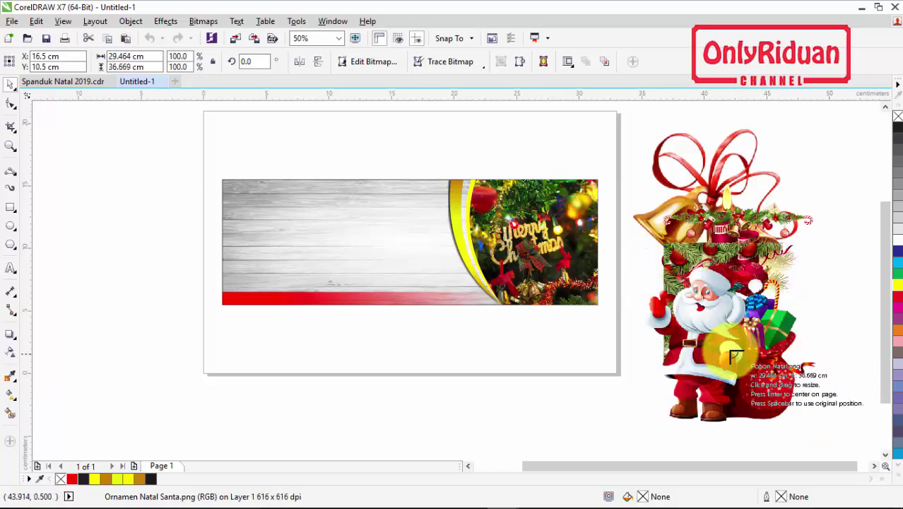
pyautogui.moveTo(648, 253); pyautogui.dragTo(843, 419)
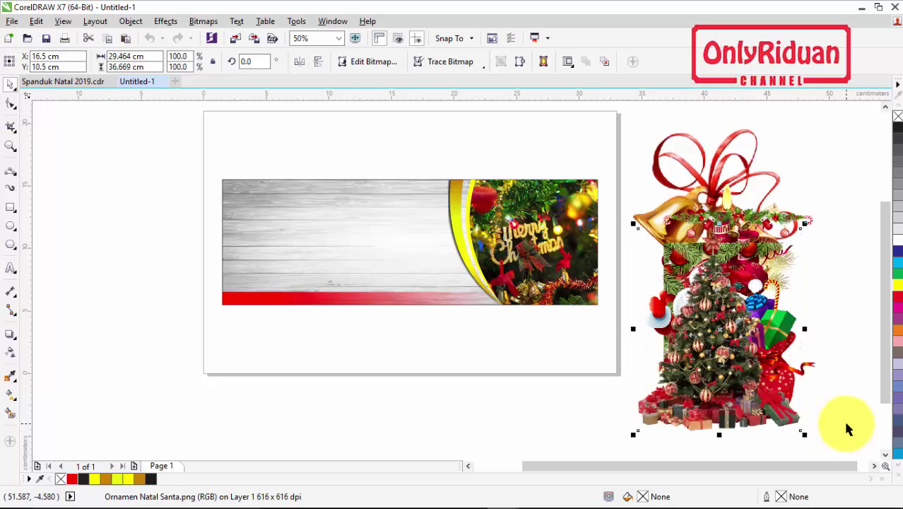
# Move the Christmas tree to the banner's lower-left corner and scale it down to about 6.5 by 8.1 cm.
pyautogui.moveTo(739, 346); pyautogui.dragTo(294, 298)
pyautogui.moveTo(380, 405); pyautogui.dragTo(315, 432)
pyautogui.moveTo(272, 279); pyautogui.dragTo(280, 286)
pyautogui.scroll(1, 279, 286)
pyautogui.moveTo(378, 400); pyautogui.dragTo(336, 436)
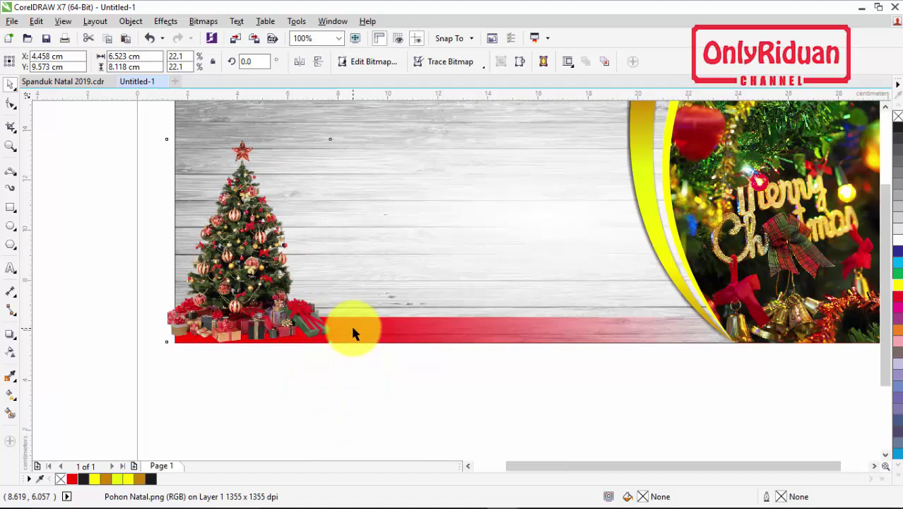
pyautogui.scroll(-1, 353, 334)
pyautogui.scroll(1, 300, 270)
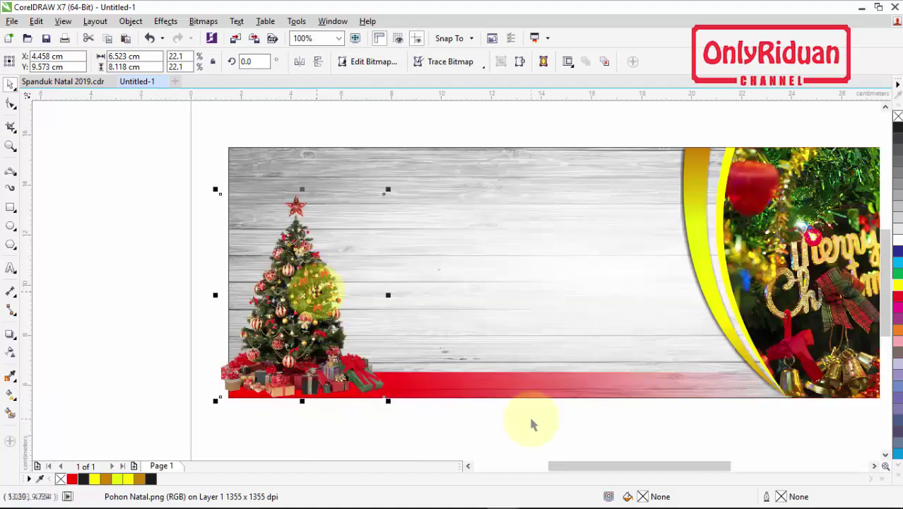
# Duplicate the Christmas tree and align the copy with the original both horizontally and vertically by centre.
pyautogui.hotkey('ctrl', 'd')
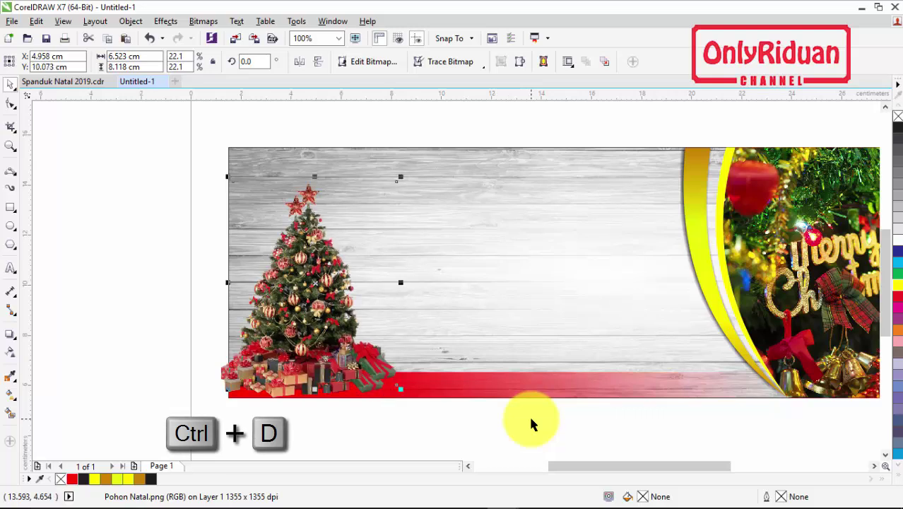
pyautogui.moveTo(102, 135)
pyautogui.mouseDown()
pyautogui.moveTo(351, 330)
pyautogui.moveTo(437, 432)
pyautogui.mouseUp()
pyautogui.press('c')
pyautogui.press('e')
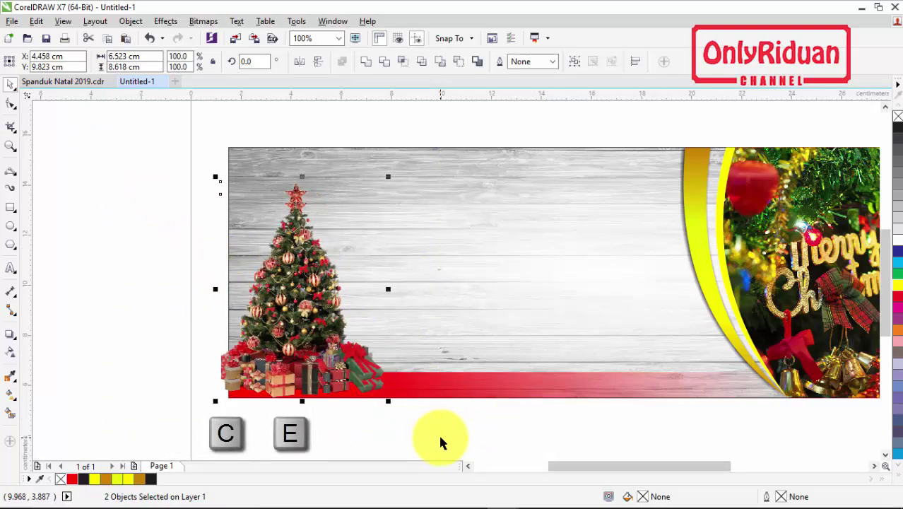
pyautogui.click(179, 316)
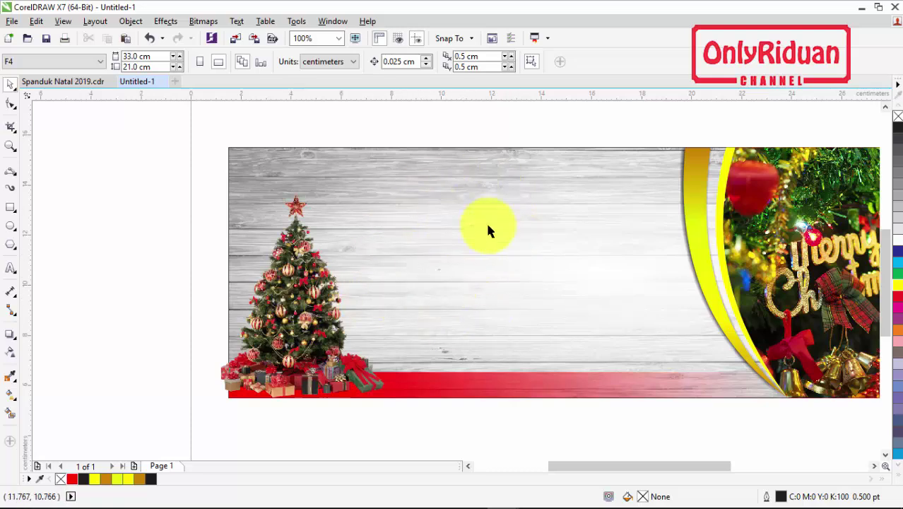
# PowerClip the upper copy of the Christmas tree inside the wood background and deselect it.
pyautogui.click(299, 309)
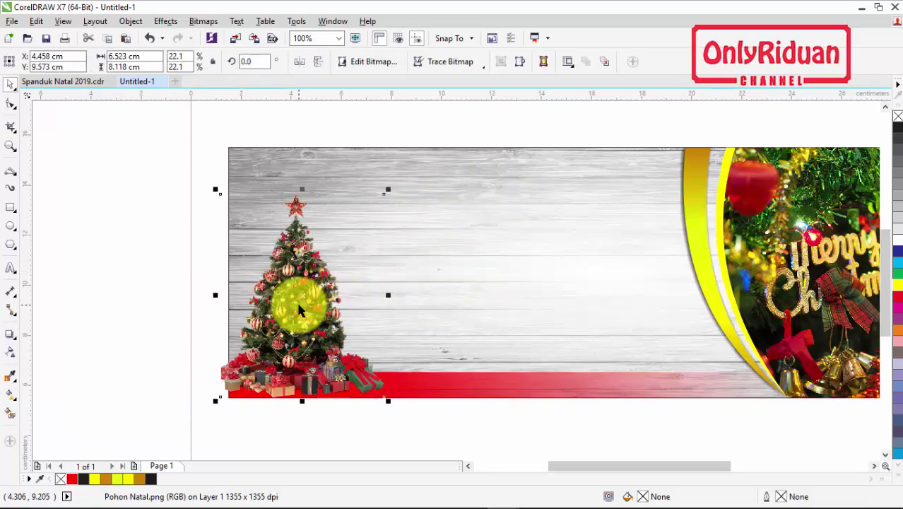
pyautogui.rightClick(299, 309)
pyautogui.click(357, 142)
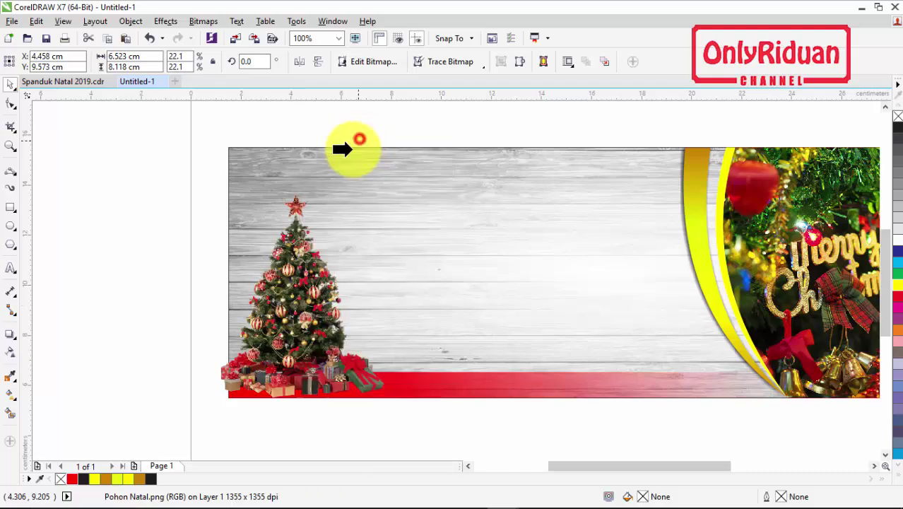
pyautogui.click(443, 247)
pyautogui.click(144, 281)
# PowerClip the remaining Christmas tree copy inside the red strip along the banner's lower edge.
pyautogui.click(263, 356)
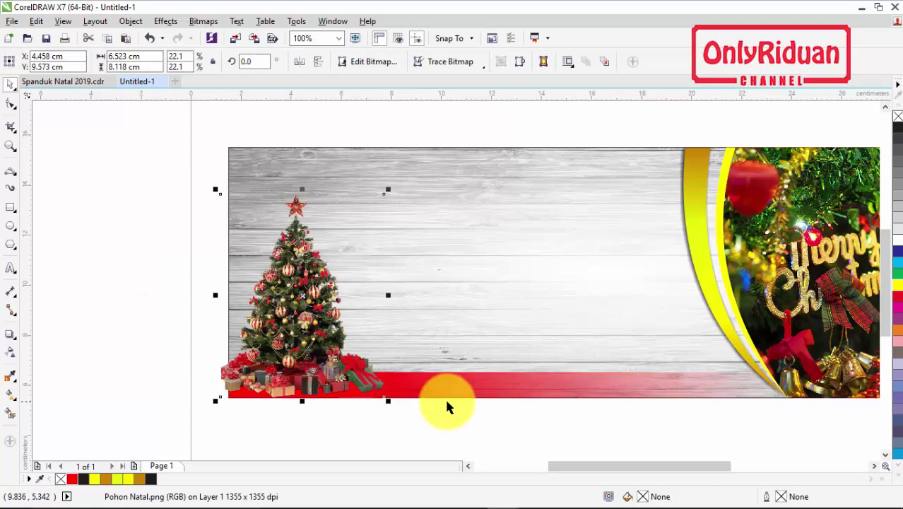
pyautogui.rightClick(302, 314)
pyautogui.click(356, 143)
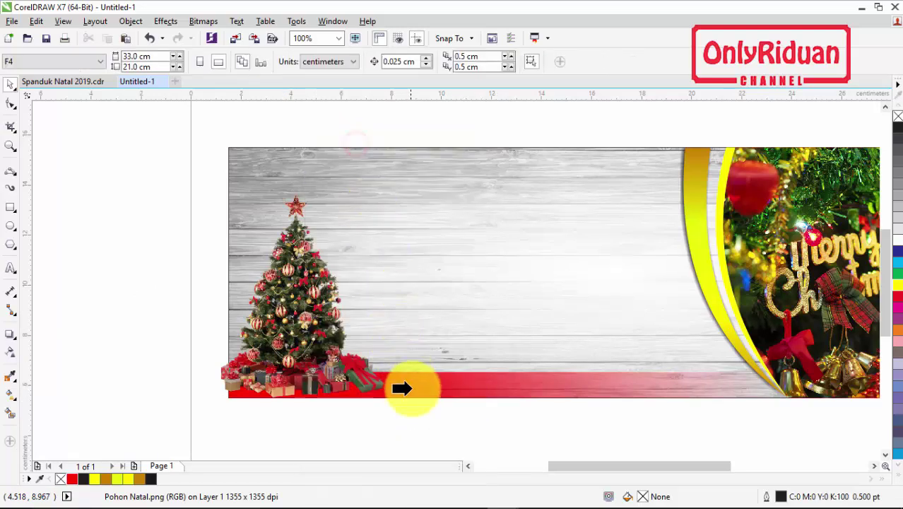
pyautogui.click(404, 384)
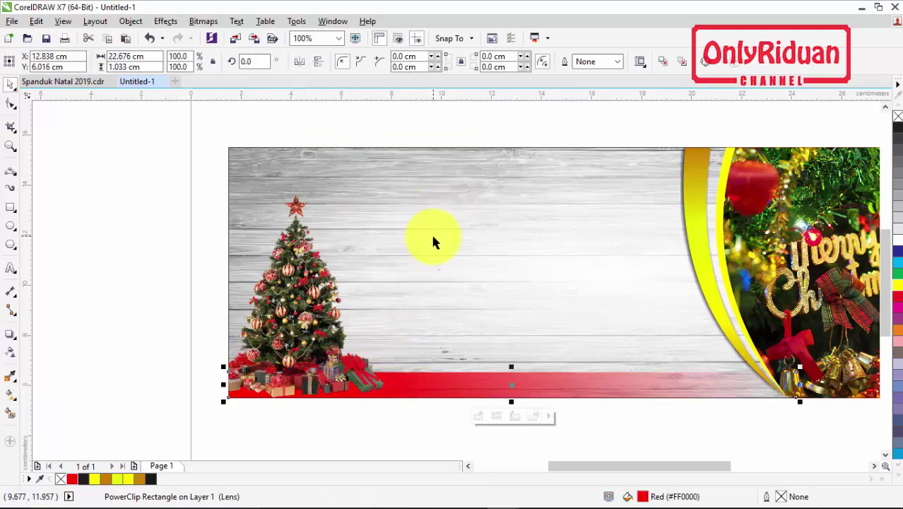
# Edit the wood background's PowerClip contents, apply uniform transparency to the Christmas tree and finish editing the clip.
pyautogui.rightClick(405, 246)
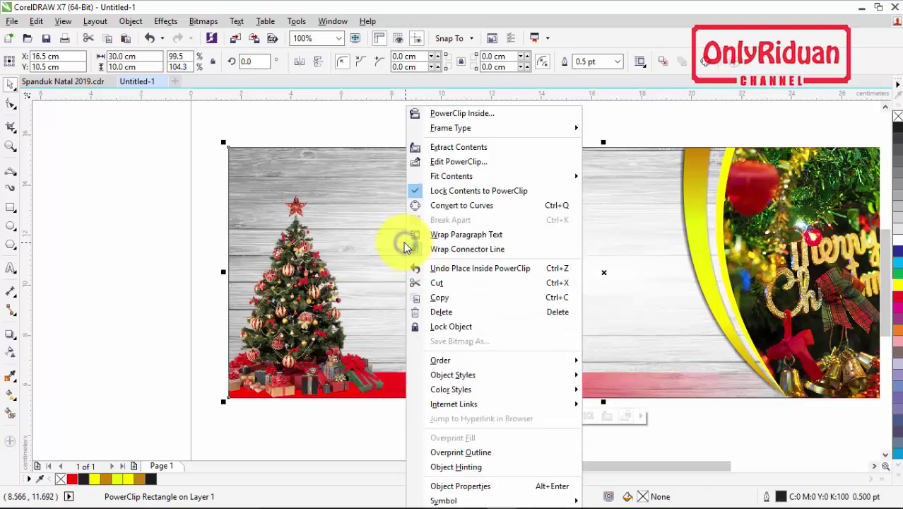
pyautogui.doubleClick(450, 161)
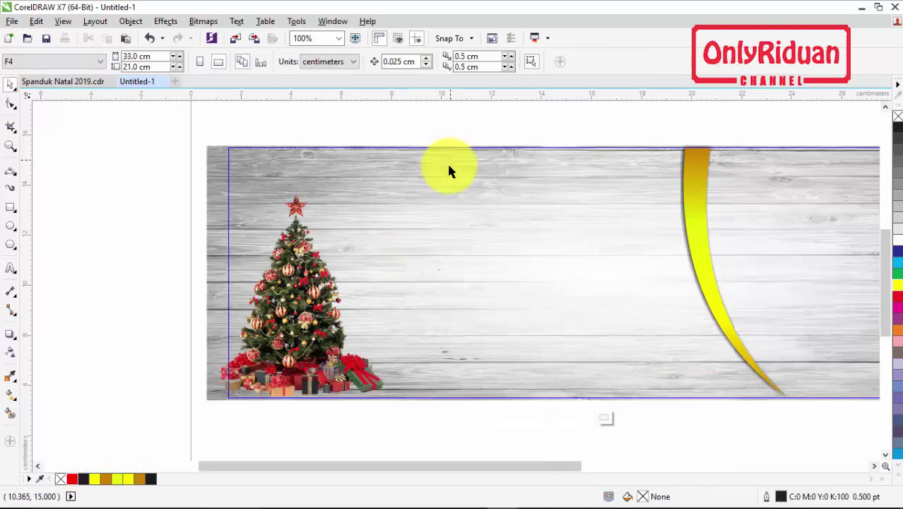
pyautogui.click(283, 301)
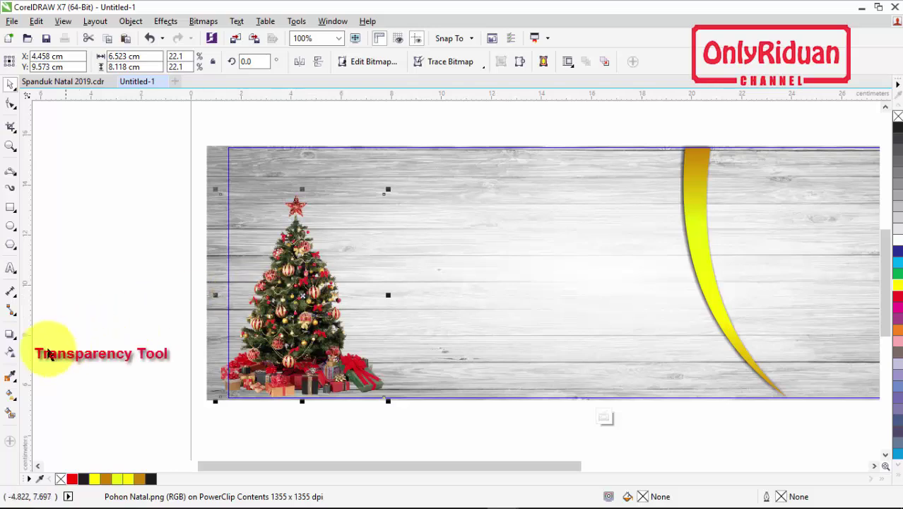
pyautogui.click(10, 354)
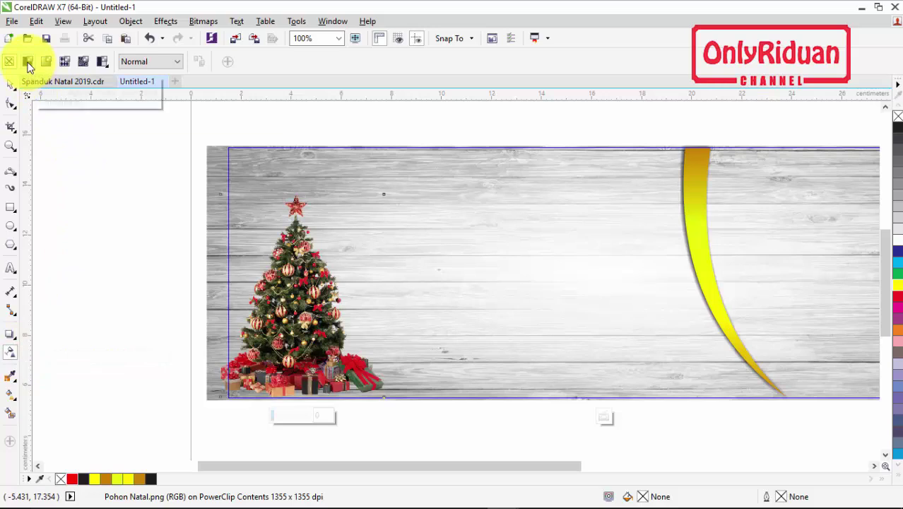
pyautogui.click(29, 64)
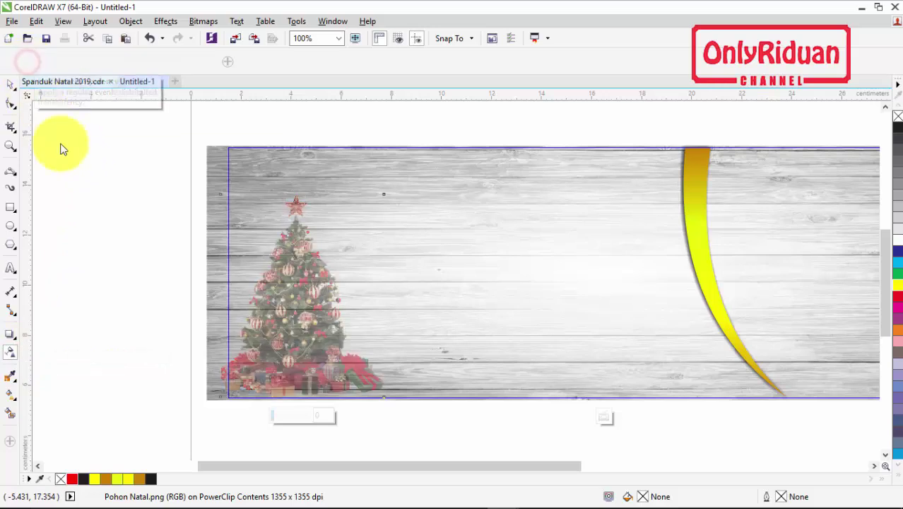
pyautogui.rightClick(300, 279)
pyautogui.click(332, 205)
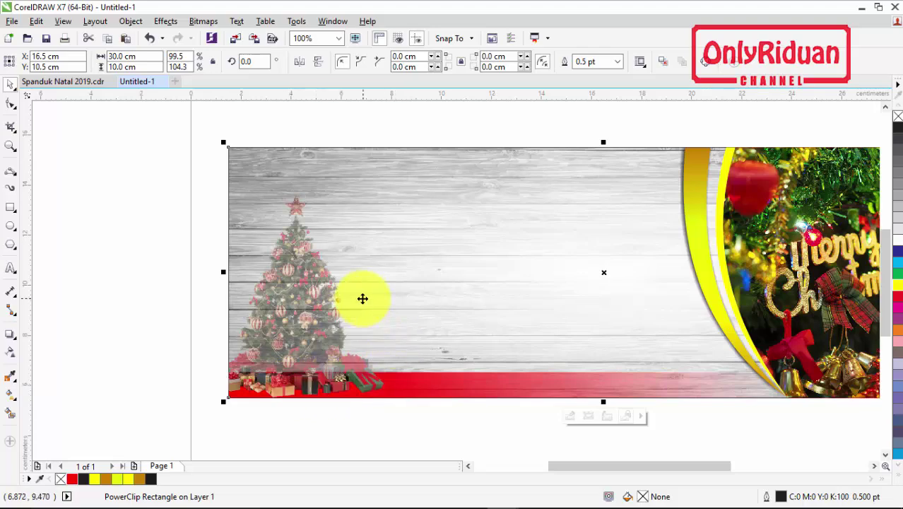
# Move Santa to the left of the page and fit the corner ornament into the banner's upper-left corner at about 4.0 by 4.4 cm.
pyautogui.scroll(-1, 363, 298)
pyautogui.moveTo(759, 320); pyautogui.dragTo(296, 224)
pyautogui.moveTo(373, 317); pyautogui.dragTo(163, 249)
pyautogui.moveTo(747, 313); pyautogui.dragTo(419, 298)
pyautogui.moveTo(393, 257); pyautogui.dragTo(296, 226)
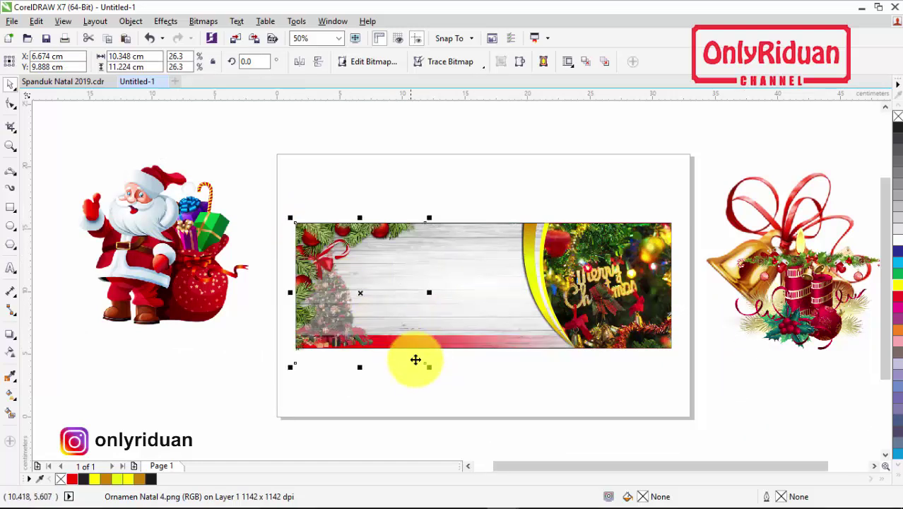
pyautogui.moveTo(429, 367); pyautogui.dragTo(381, 310)
pyautogui.scroll(2, 312, 245)
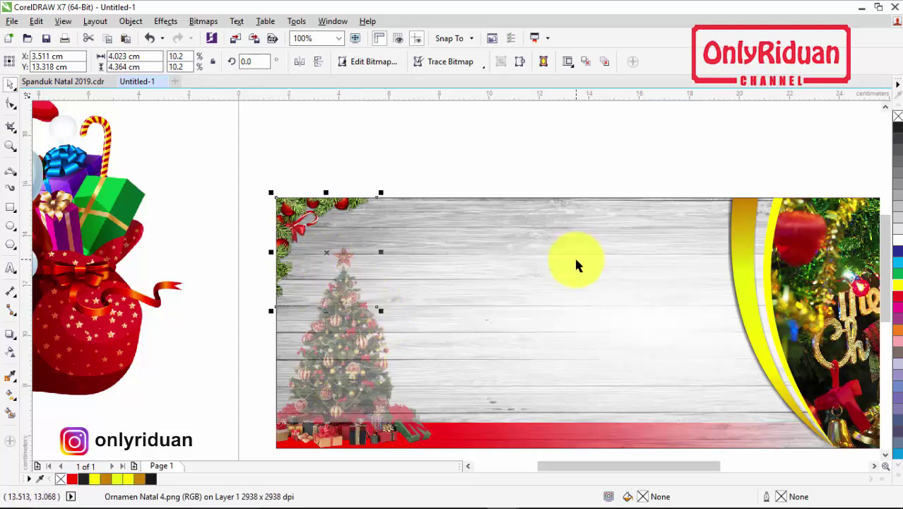
# PowerClip the corner ornament inside the wood background and undo the accidental shift of the background.
pyautogui.rightClick(327, 255)
pyautogui.click(364, 142)
pyautogui.click(462, 253)
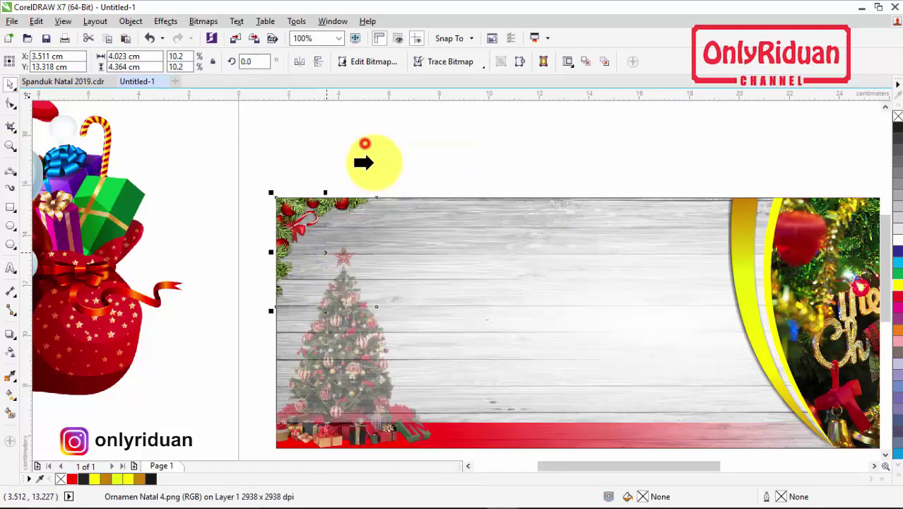
pyautogui.moveTo(428, 253); pyautogui.dragTo(468, 299)
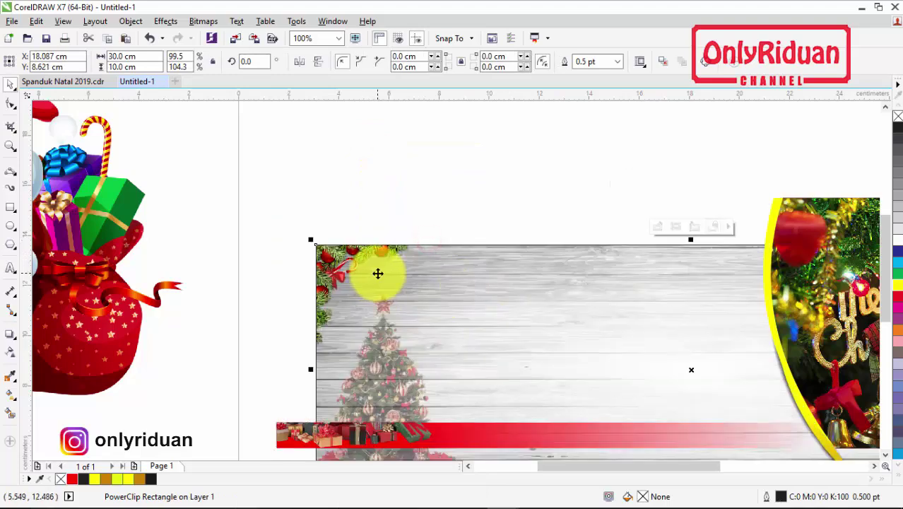
pyautogui.hotkey('ctrl', 'z')
# Move the bells to the banner's upper-left corner and scale them down to about 2.3 by 2.3 cm.
pyautogui.scroll(-3, 365, 180)
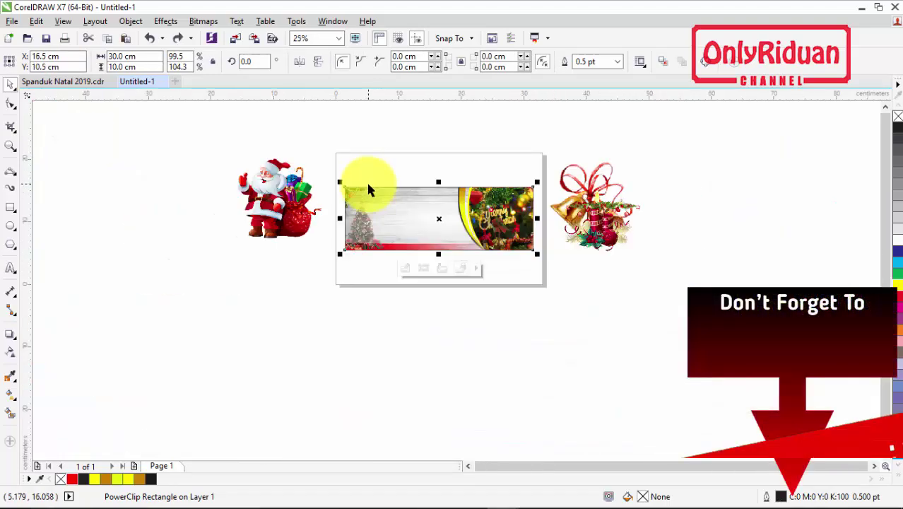
pyautogui.scroll(1, 475, 168)
pyautogui.moveTo(693, 199); pyautogui.dragTo(329, 199)
pyautogui.moveTo(431, 325); pyautogui.dragTo(310, 204)
pyautogui.moveTo(280, 175); pyautogui.dragTo(242, 229)
pyautogui.scroll(2, 242, 229)
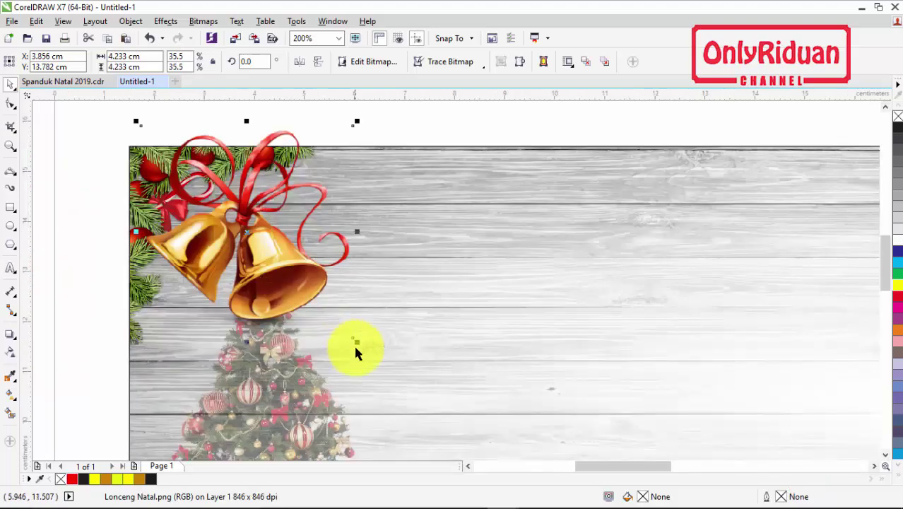
pyautogui.moveTo(355, 342); pyautogui.dragTo(260, 245)
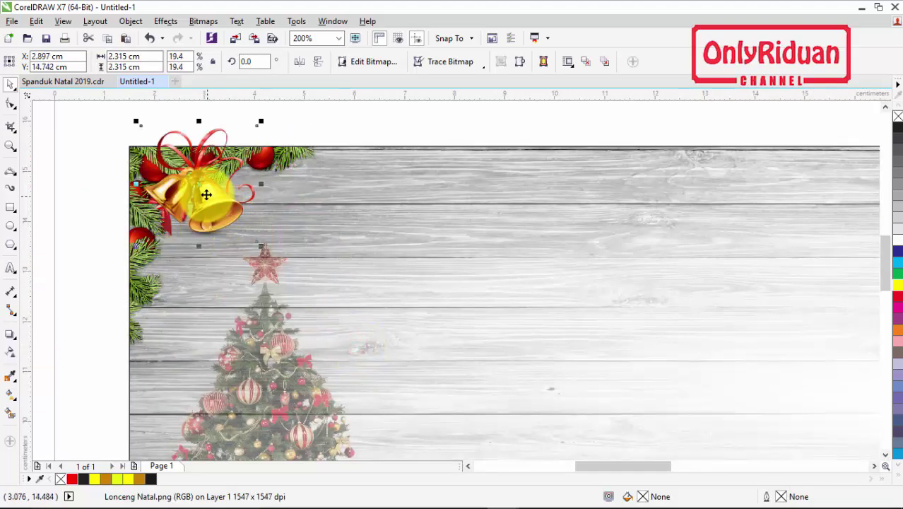
# Place a copy of the bells over the middle of the wood and reposition the original bells on the corner ornament.
pyautogui.moveTo(200, 187); pyautogui.dragTo(629, 239)
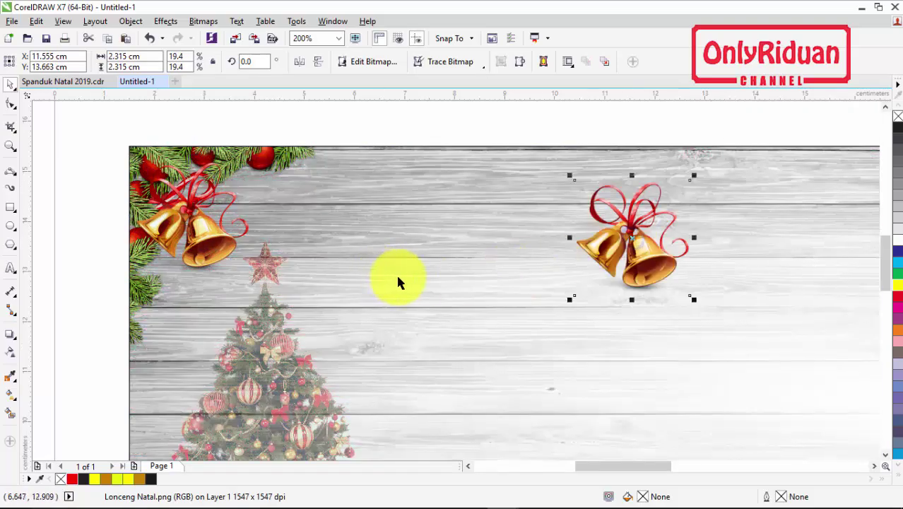
pyautogui.click(216, 247)
pyautogui.moveTo(187, 213); pyautogui.dragTo(194, 204)
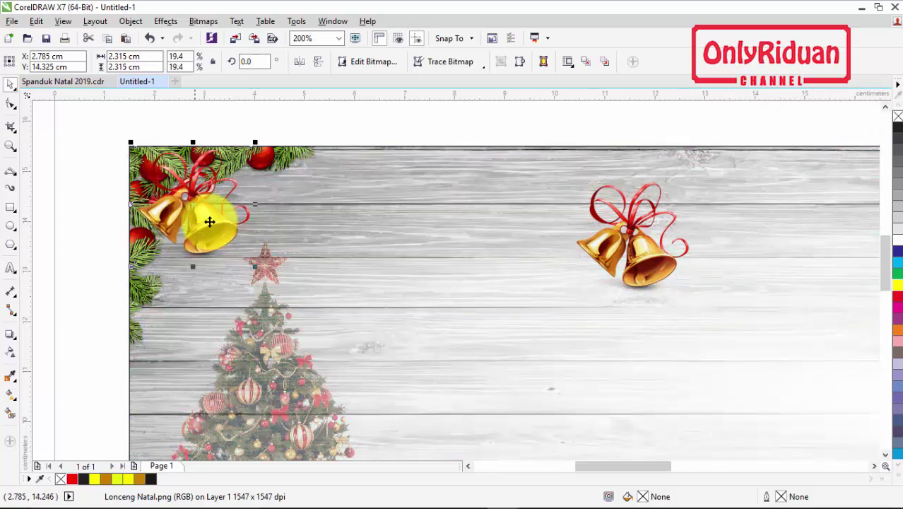
# Mirror the corner bells horizontally and PowerClip them inside the wood background.
pyautogui.click(299, 62)
pyautogui.click(205, 214)
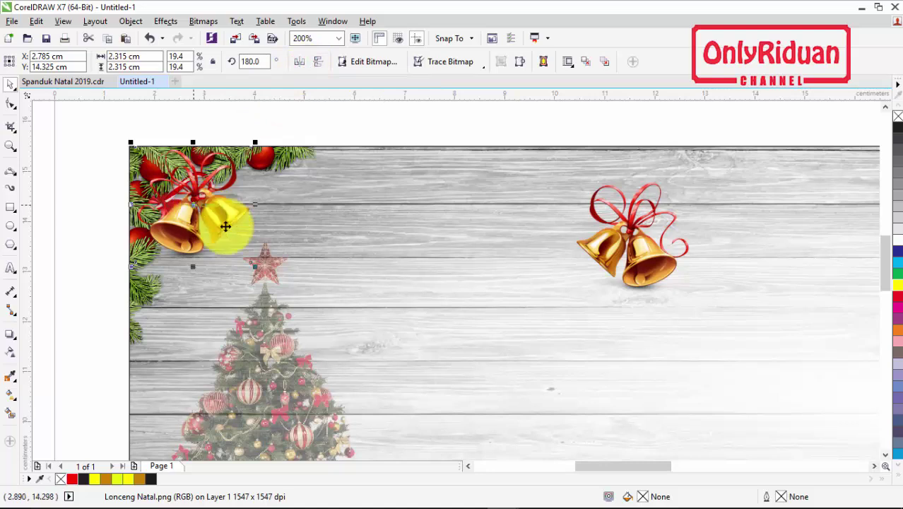
pyautogui.rightClick(202, 203)
pyautogui.click(240, 141)
pyautogui.click(383, 232)
# Move the second set of bells to the upper end of the wide gold band, centred at about X 20.4, Y 14.8 cm.
pyautogui.scroll(-4, 381, 232)
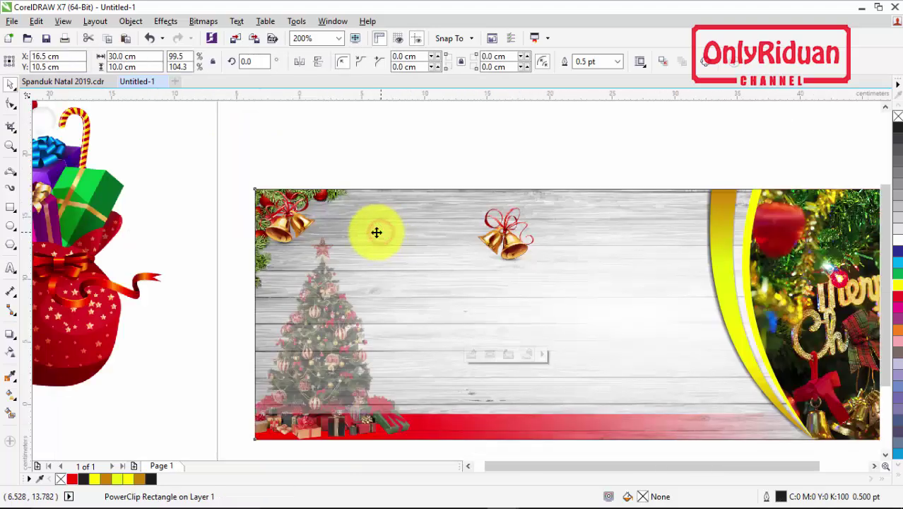
pyautogui.scroll(-3, 381, 232)
pyautogui.scroll(3, 459, 235)
pyautogui.click(418, 252)
pyautogui.moveTo(419, 252); pyautogui.dragTo(820, 183)
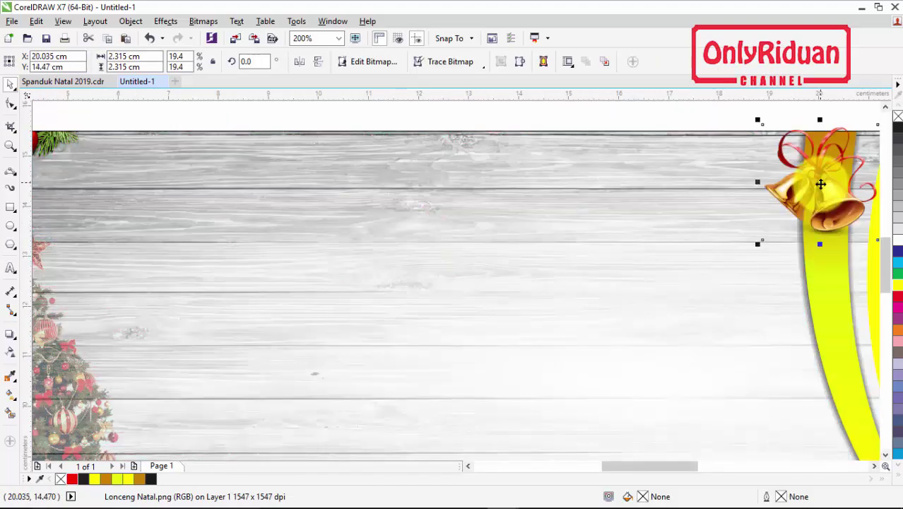
pyautogui.scroll(-2, 820, 184)
pyautogui.scroll(4, 625, 225)
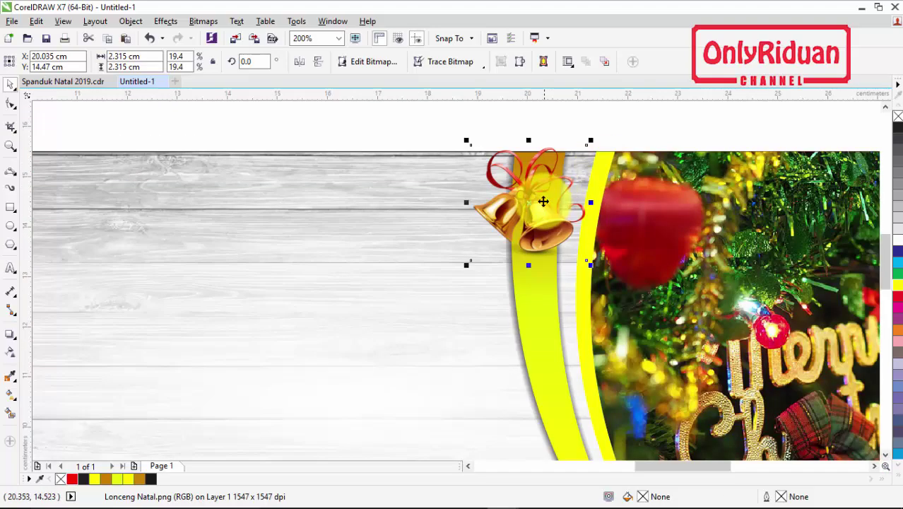
pyautogui.moveTo(542, 202); pyautogui.dragTo(546, 188)
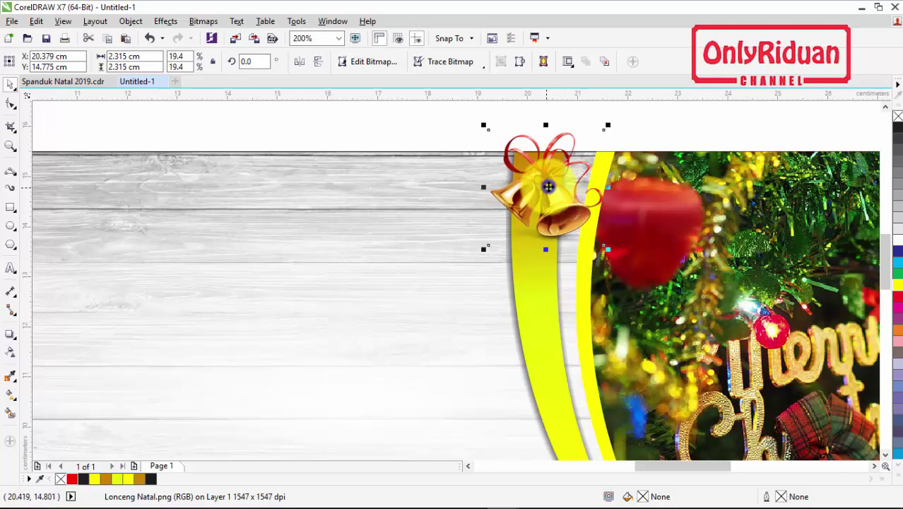
# Try to PowerClip the bells on the gold band inside the wood background and undo the clip.
pyautogui.rightClick(548, 186)
pyautogui.click(584, 144)
pyautogui.click(443, 188)
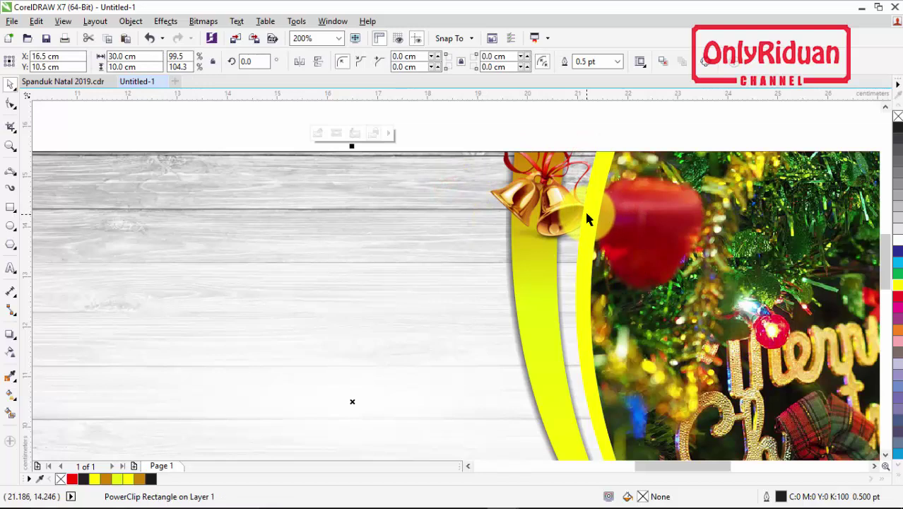
pyautogui.hotkey('ctrl', 'z')
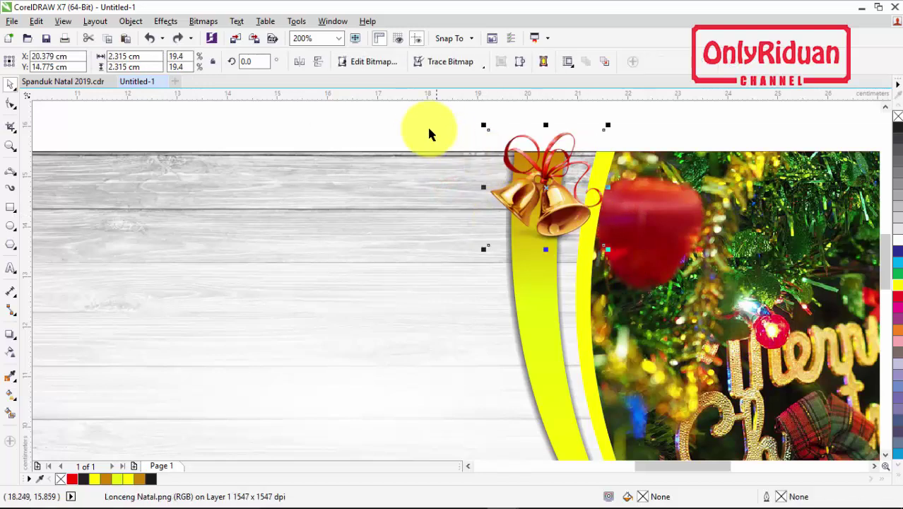
# PowerClip the narrow yellow curve along the Christmas picture's edge inside the wood background.
pyautogui.click(424, 125)
pyautogui.click(580, 311)
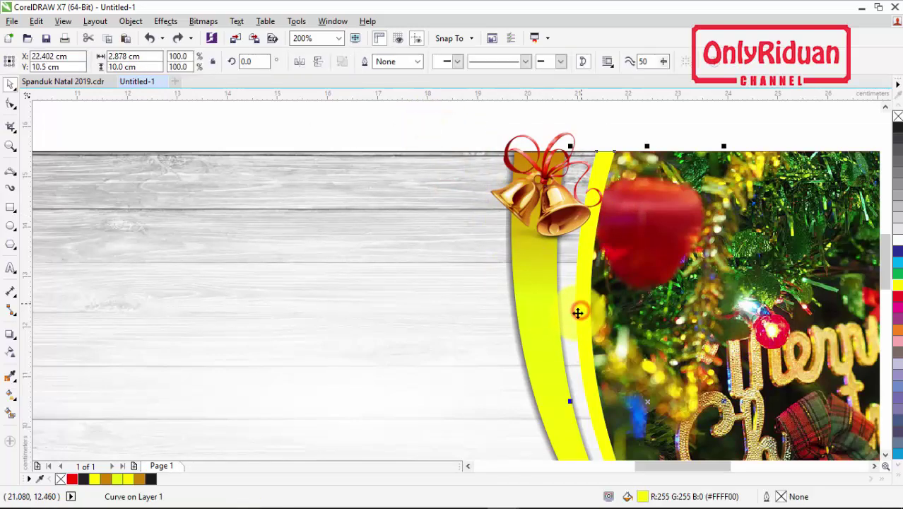
pyautogui.rightClick(582, 310)
pyautogui.click(602, 170)
pyautogui.click(428, 181)
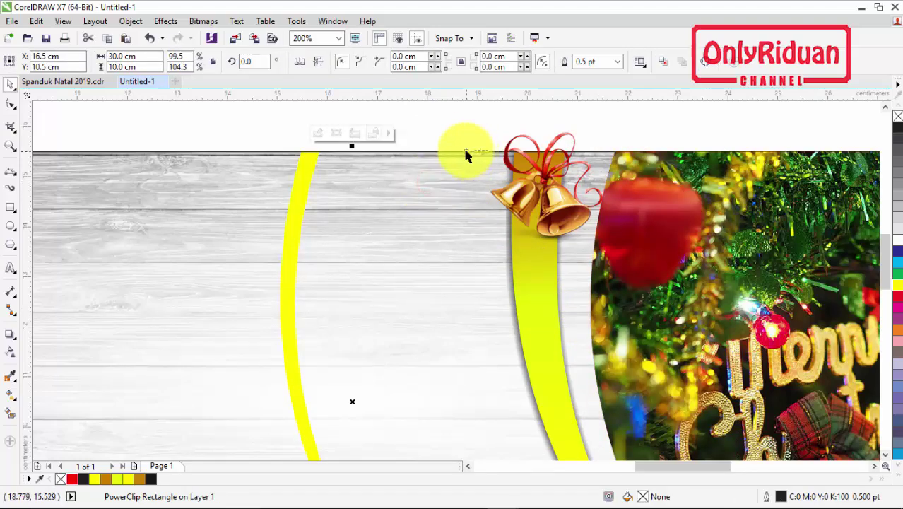
pyautogui.scroll(-1, 466, 150)
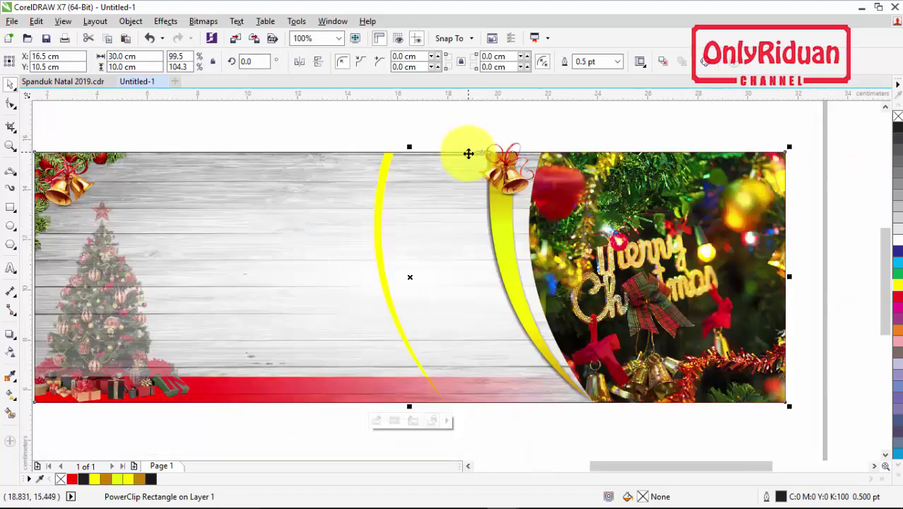
# Edit the wood background's PowerClip contents and move the narrow yellow curve to X 22.4 cm, along the Christmas picture's curved edge.
pyautogui.rightClick(433, 212)
pyautogui.click(472, 162)
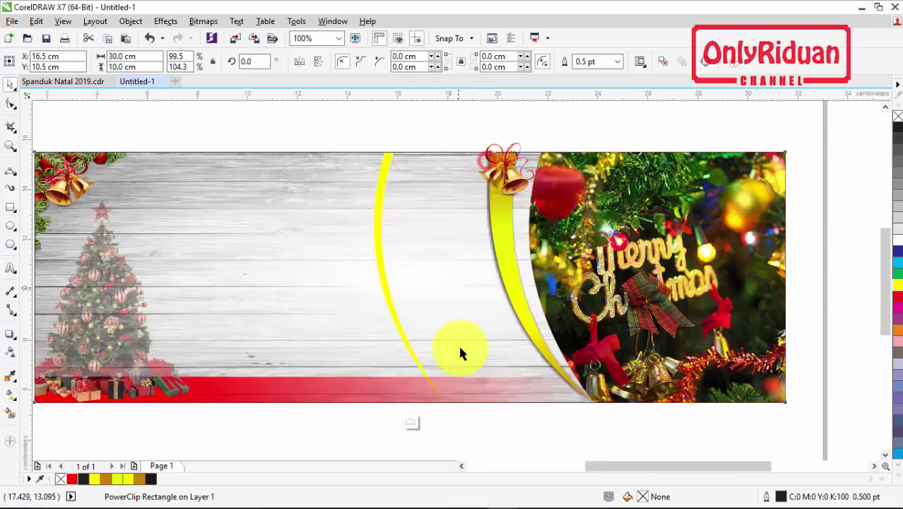
pyautogui.click(441, 397)
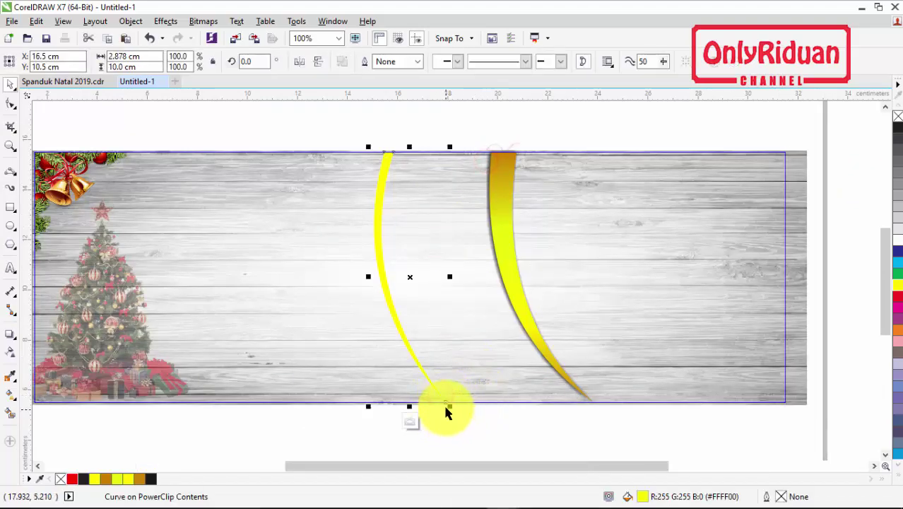
pyautogui.moveTo(445, 401); pyautogui.dragTo(593, 401)
pyautogui.rightClick(525, 214)
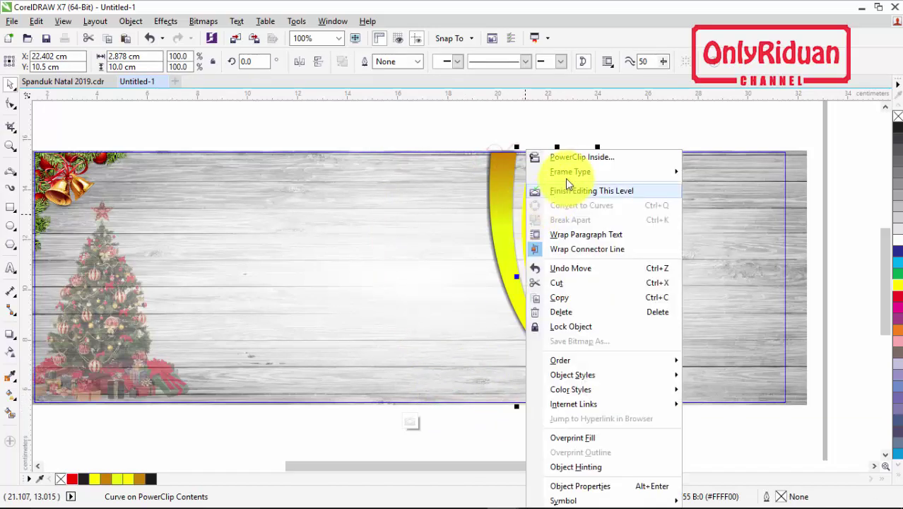
pyautogui.click(546, 192)
pyautogui.click(541, 137)
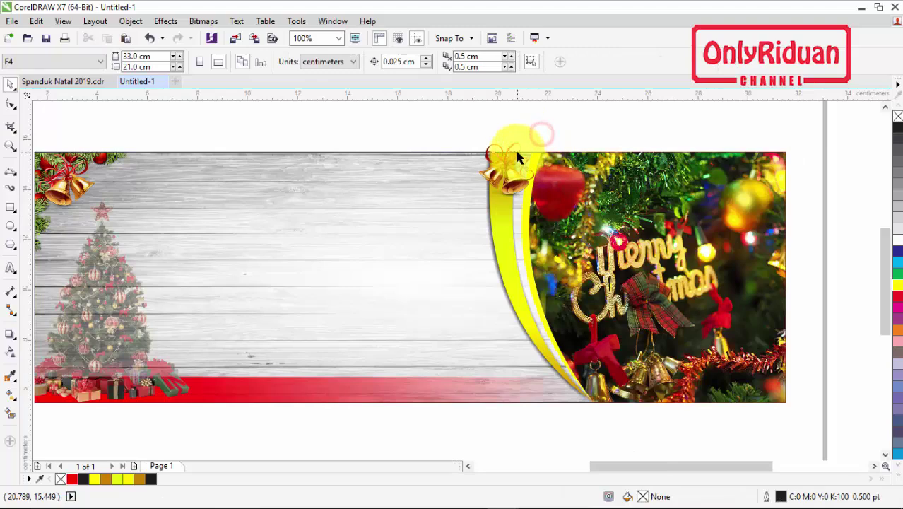
# Shift the gold band's bells to about X 20.5, Y 14.8 cm and PowerClip them inside the wood background.
pyautogui.scroll(2, 518, 155)
pyautogui.click(516, 205)
pyautogui.moveTo(525, 207); pyautogui.dragTo(531, 207)
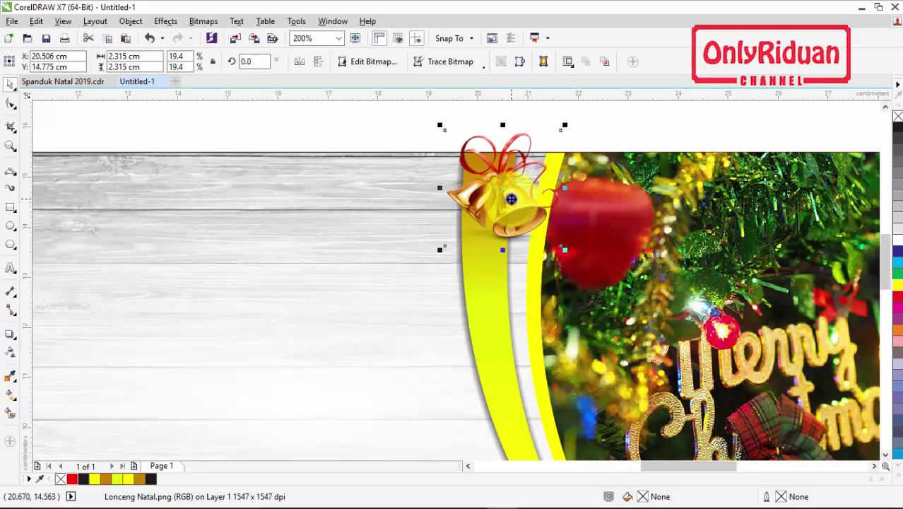
pyautogui.rightClick(510, 200)
pyautogui.click(545, 143)
pyautogui.click(397, 184)
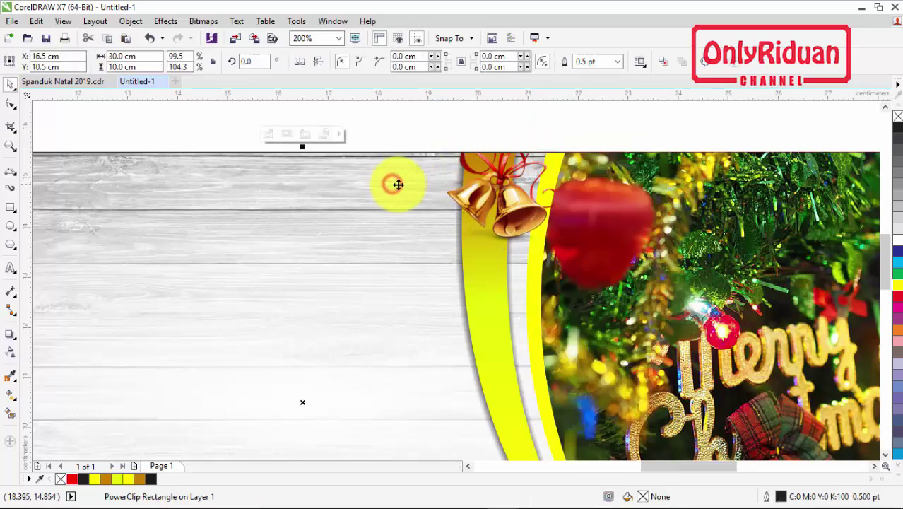
# Place the garland ornament at the banner's upper edge, scaled to about 9.2 by 2.7 cm and centred near X 11.1, Y 14.7 cm.
pyautogui.scroll(-2, 424, 198)
pyautogui.moveTo(745, 228); pyautogui.dragTo(341, 195)
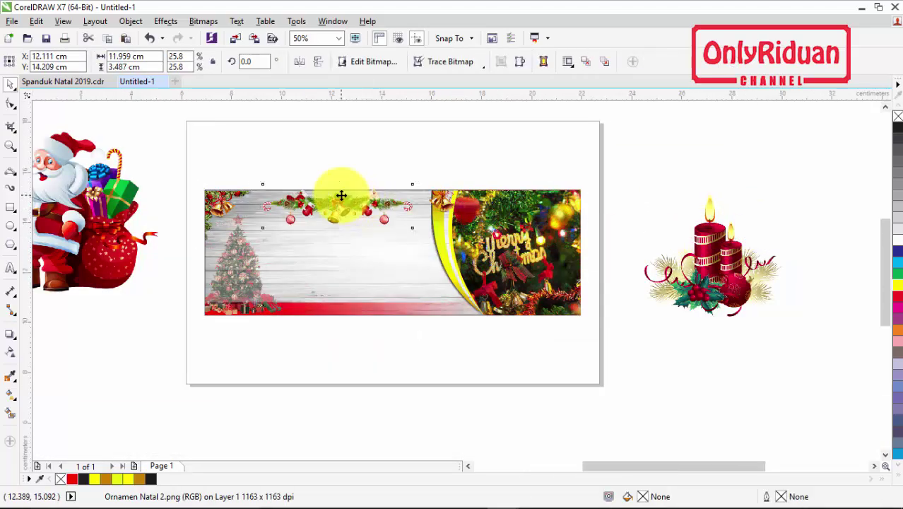
pyautogui.scroll(1, 341, 195)
pyautogui.moveTo(488, 260); pyautogui.dragTo(418, 281)
pyautogui.moveTo(298, 210); pyautogui.dragTo(309, 204)
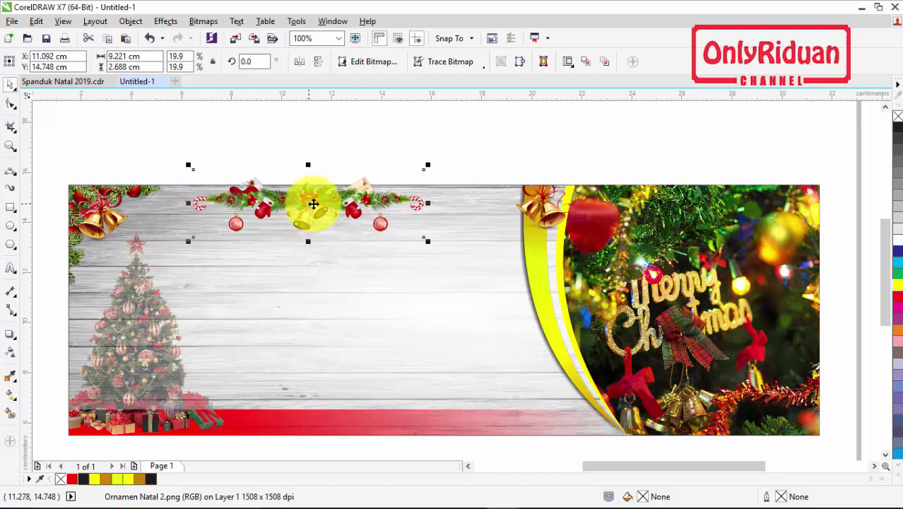
# PowerClip the garland ornament inside the wood background.
pyautogui.rightClick(313, 204)
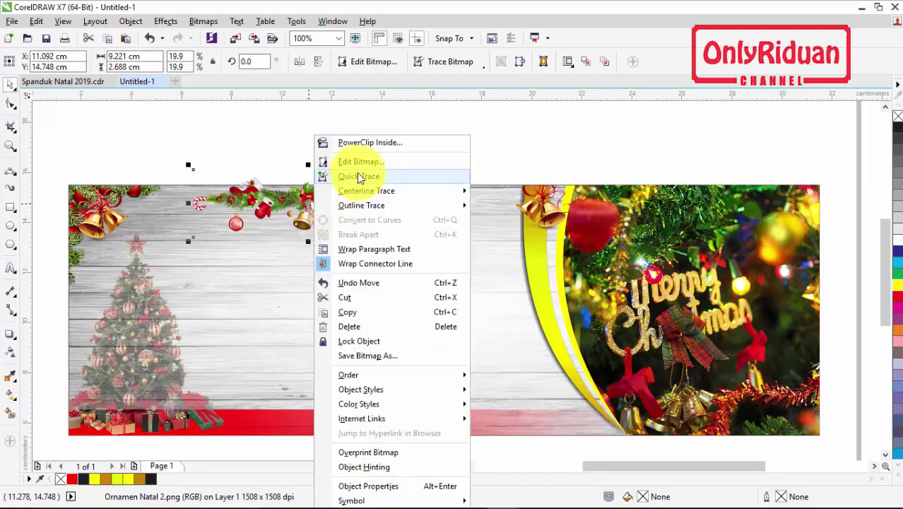
pyautogui.click(366, 146)
pyautogui.click(359, 258)
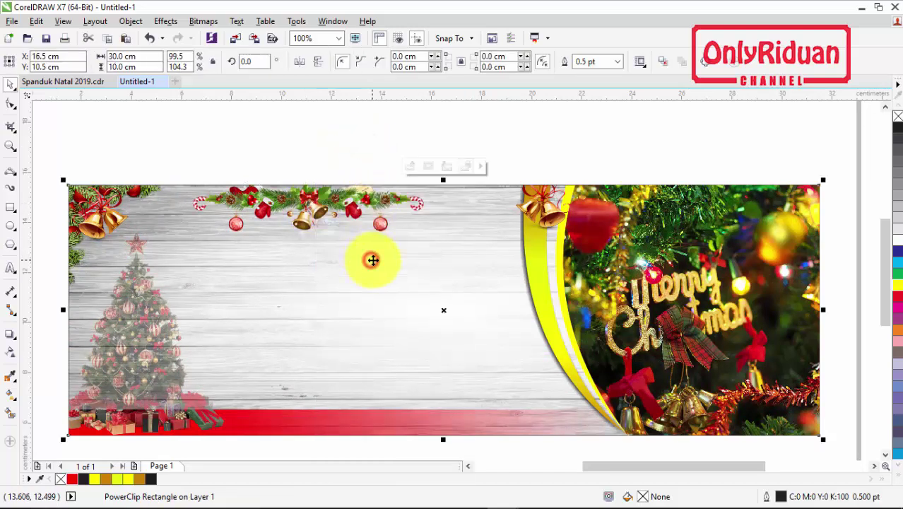
# Place the Santa picture at the gold bands' lower end, scaled to about 4.0 by 3.7 cm and centred near X 20.5, Y 7.6 cm.
pyautogui.scroll(-2, 377, 260)
pyautogui.moveTo(74, 282); pyautogui.dragTo(420, 372)
pyautogui.moveTo(383, 396); pyautogui.dragTo(457, 322)
pyautogui.scroll(1, 485, 322)
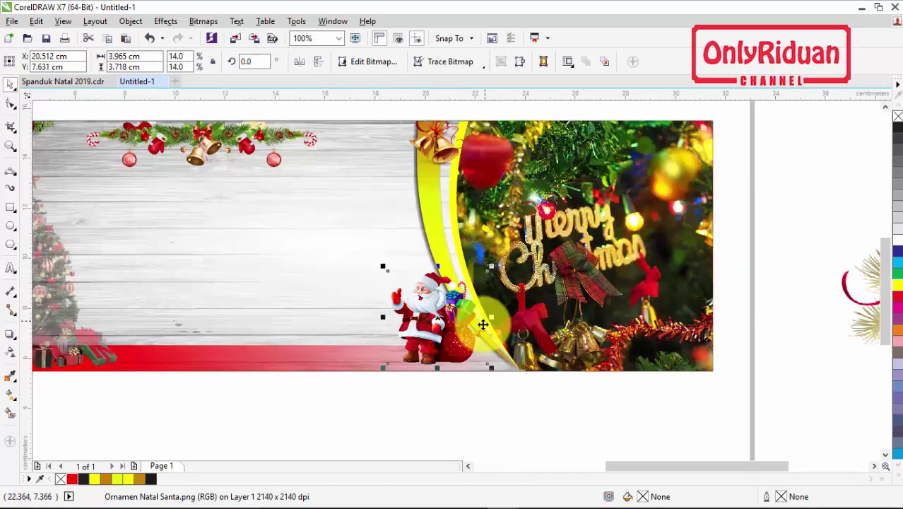
# Place the candle ornament beside Santa's feet, scaled to about 2.2 cm square and centred near X 18.1, Y 6.8 cm.
pyautogui.moveTo(863, 293); pyautogui.dragTo(239, 294)
pyautogui.scroll(-1, 239, 294)
pyautogui.moveTo(366, 338); pyautogui.dragTo(305, 313)
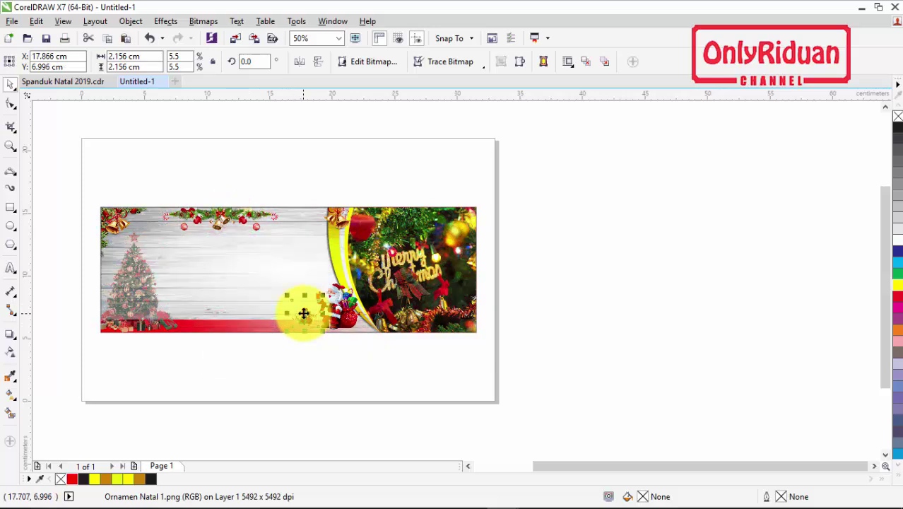
pyautogui.scroll(2, 305, 312)
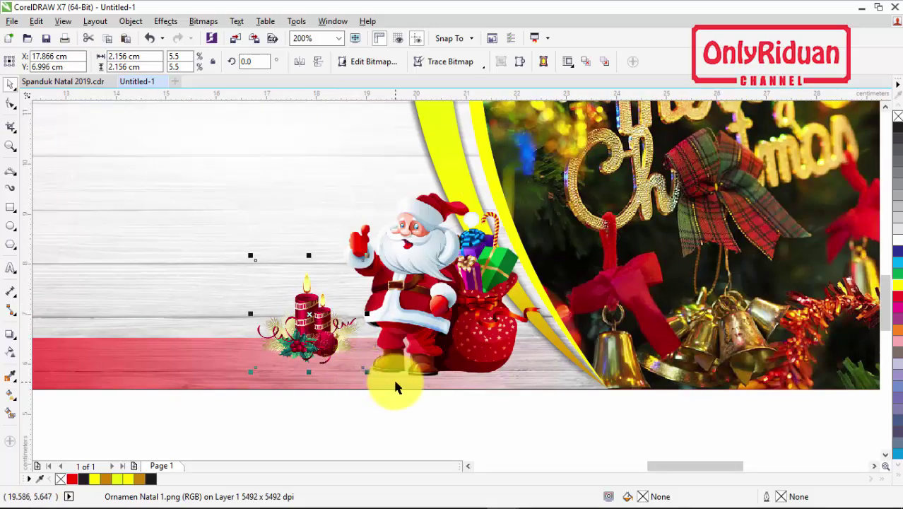
pyautogui.press('Down')
pyautogui.press('Down')
pyautogui.press('Right')
pyautogui.press('Right')
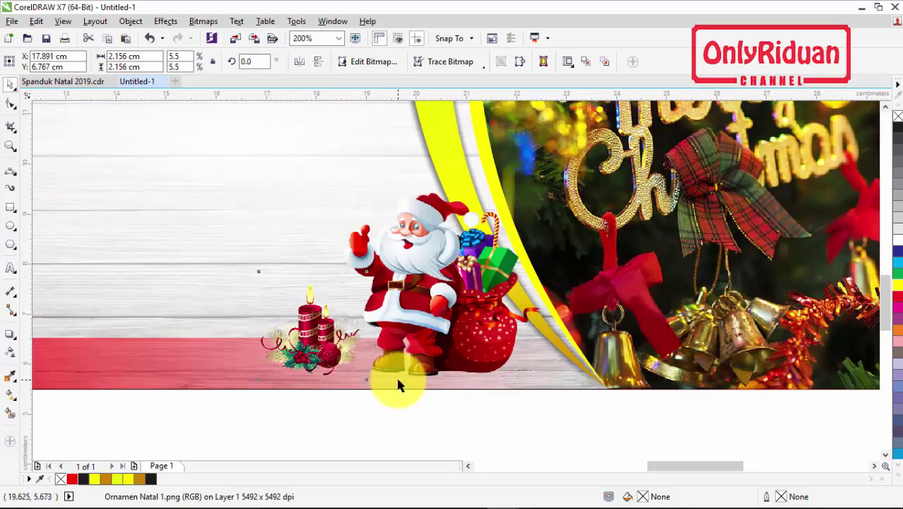
pyautogui.click(484, 410)
# Add a drop shadow to the candle ornament with the Perspective Top Right preset.
pyautogui.click(333, 354)
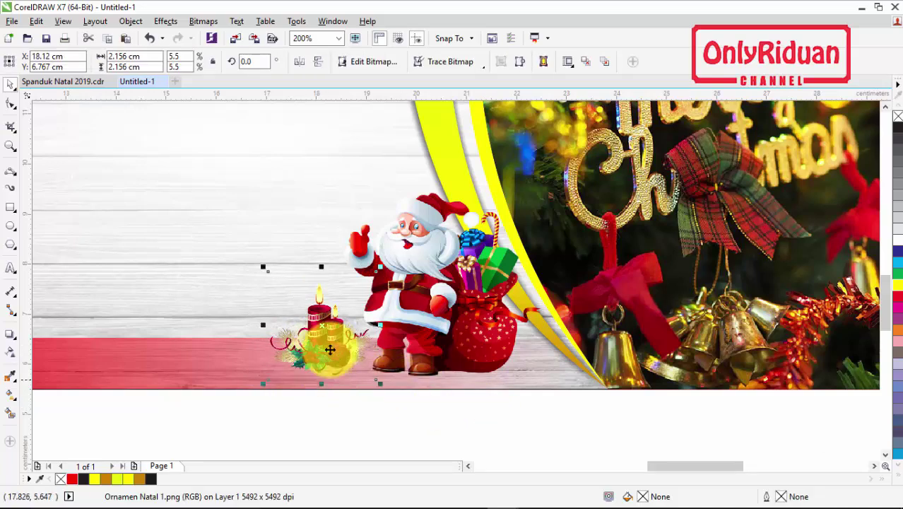
pyautogui.click(9, 335)
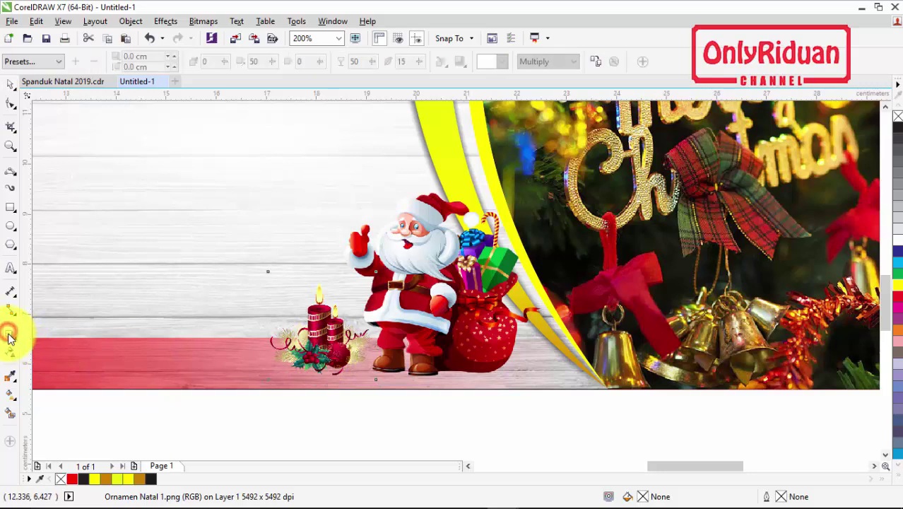
pyautogui.click(57, 61)
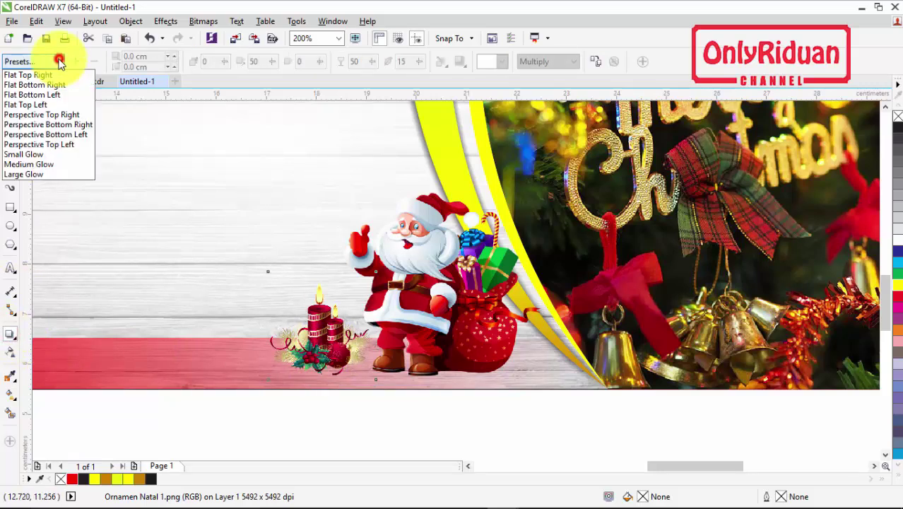
pyautogui.click(54, 116)
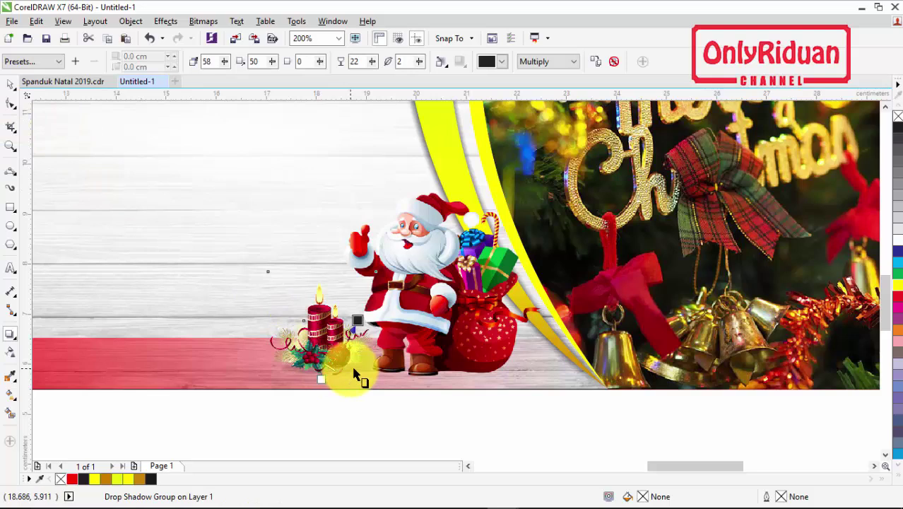
# Add a Perspective Top Right drop shadow to Santa and pull the shadow lower beside the gift sack.
pyautogui.click(427, 322)
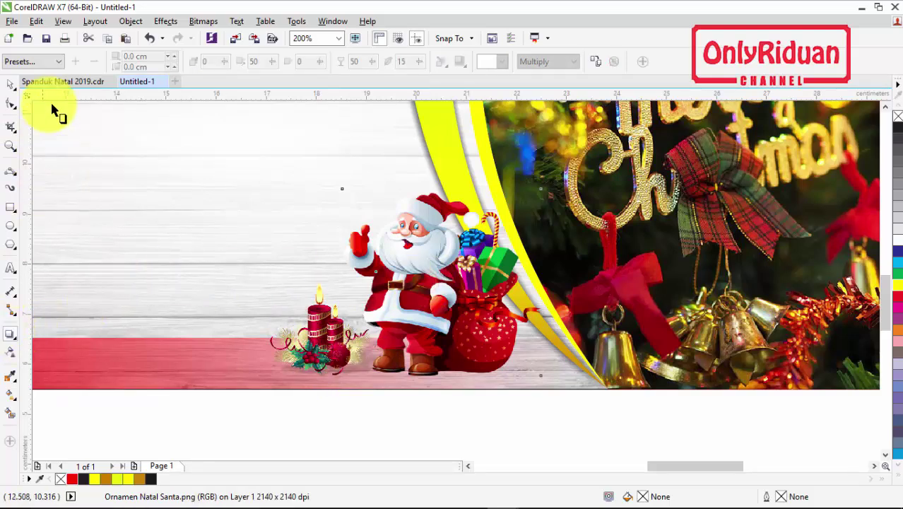
pyautogui.click(47, 61)
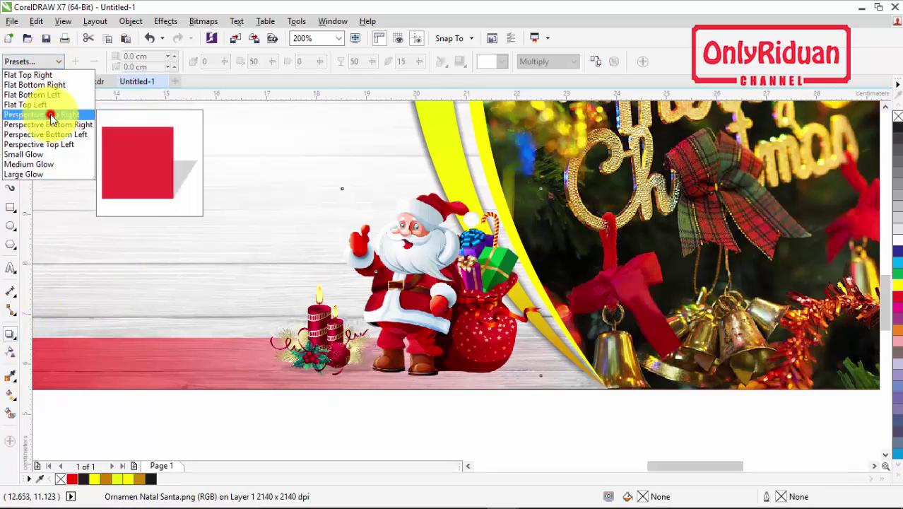
pyautogui.click(50, 115)
pyautogui.moveTo(502, 274); pyautogui.dragTo(490, 306)
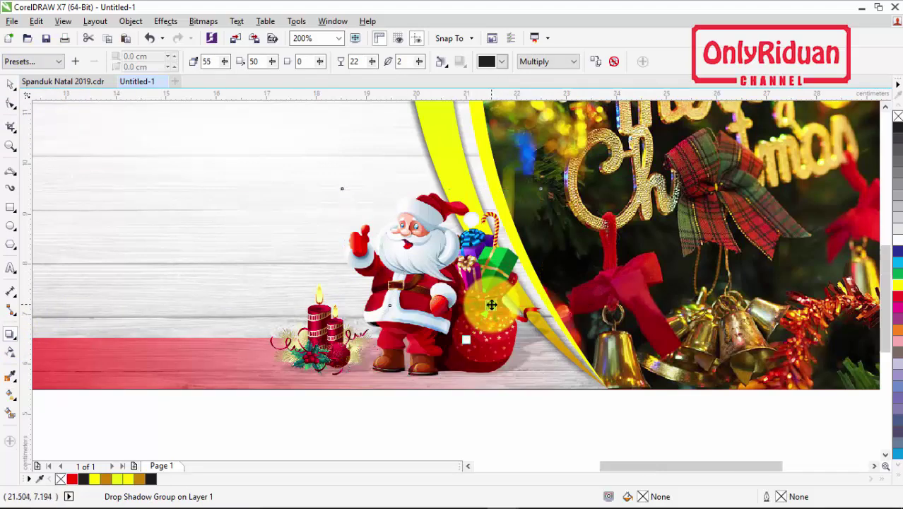
pyautogui.scroll(-2, 491, 305)
pyautogui.click(14, 85)
pyautogui.click(134, 159)
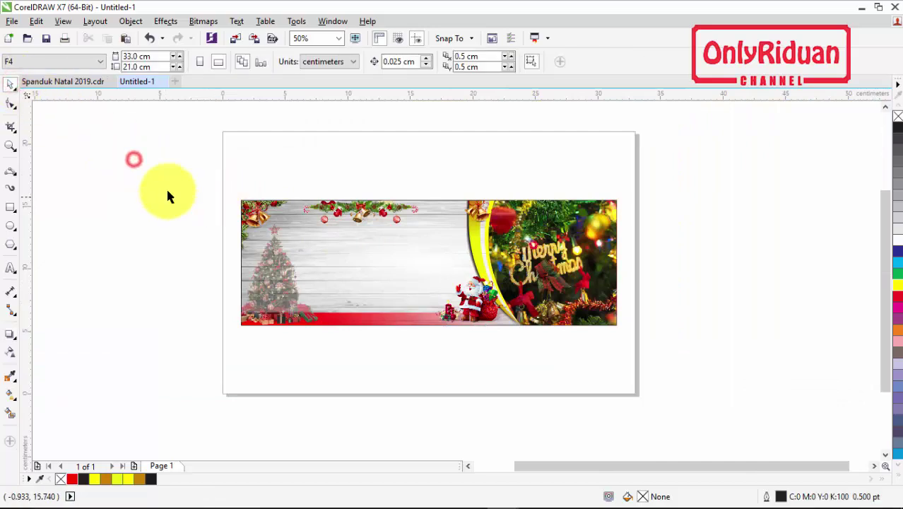
# Add the artistic text "BANK PUNDI AMAL UMAT" on the wood background below the garland.
pyautogui.click(12, 147)
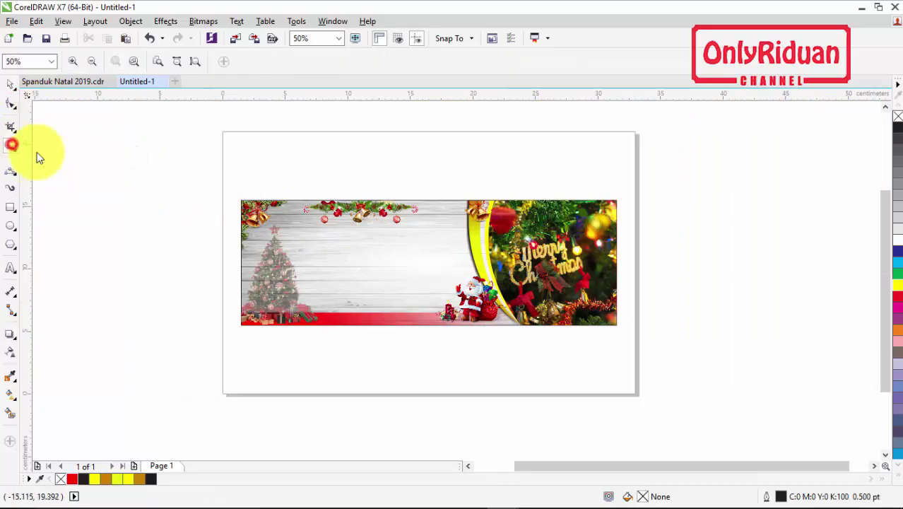
pyautogui.click(158, 63)
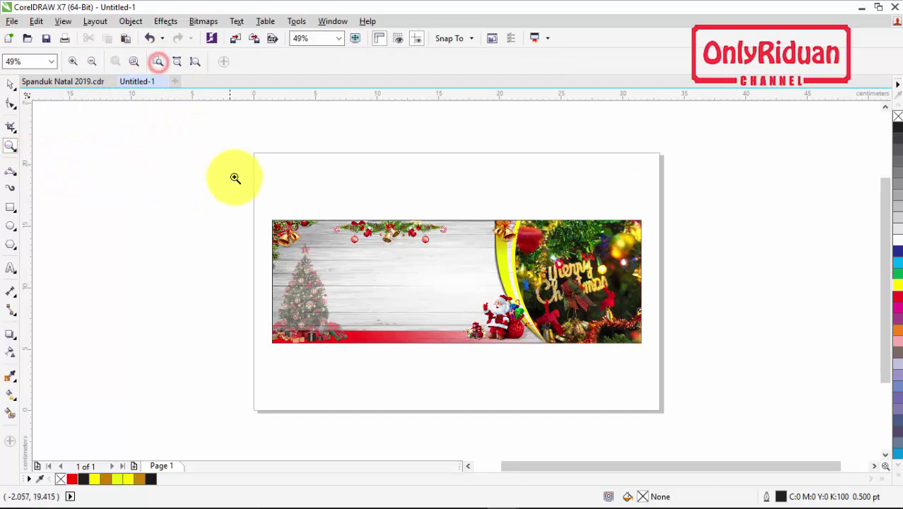
pyautogui.click(11, 86)
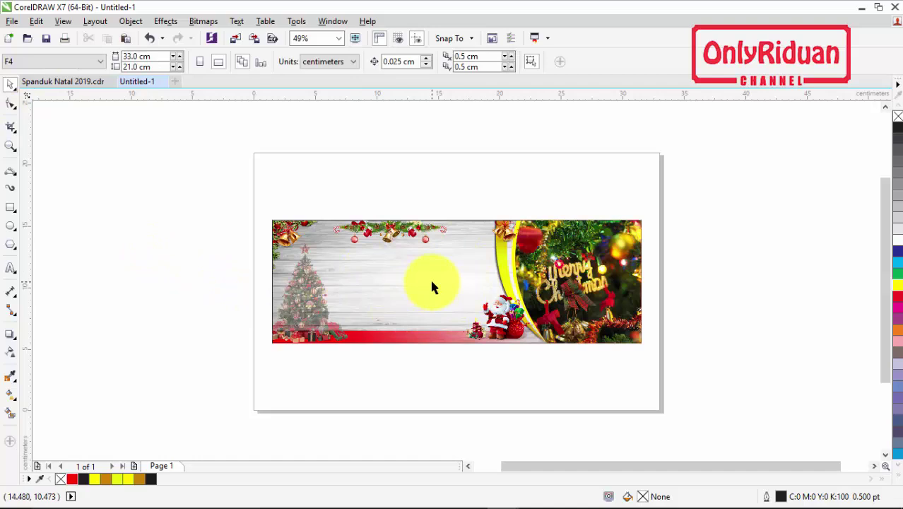
pyautogui.scroll(2, 431, 281)
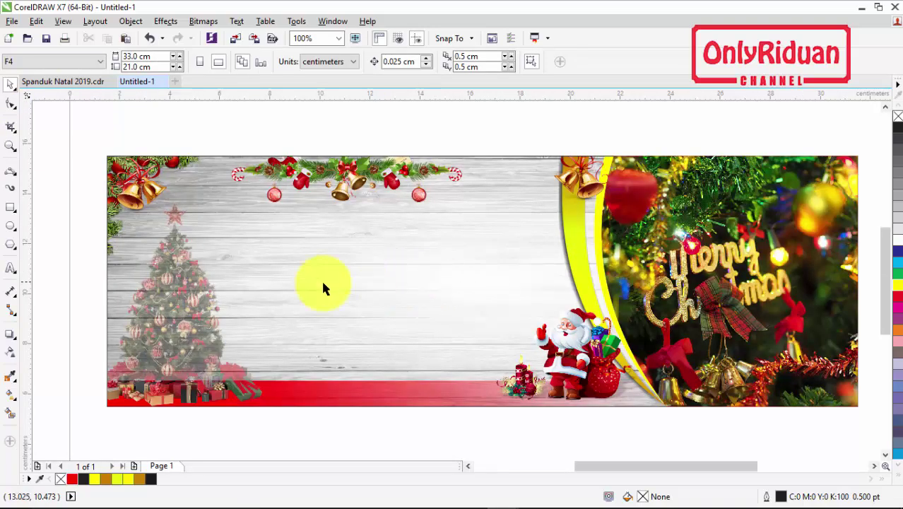
pyautogui.click(12, 268)
pyautogui.click(244, 232)
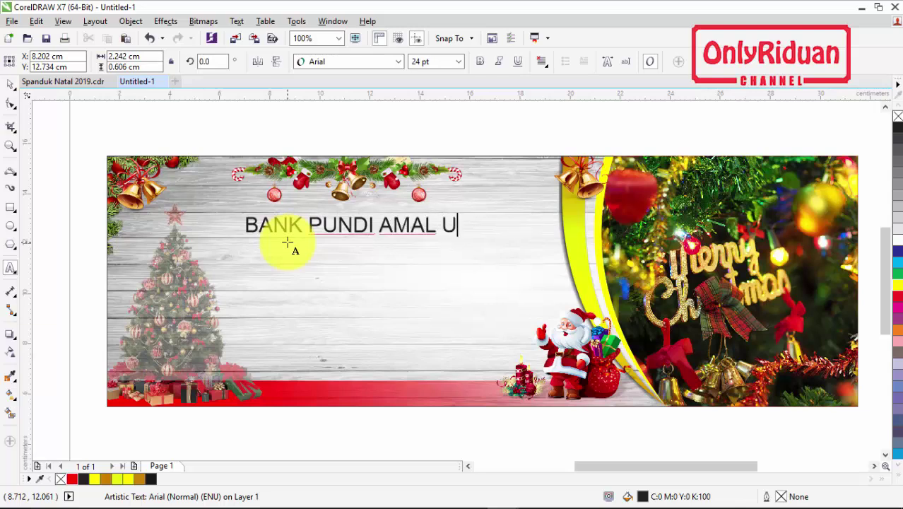
pyautogui.click(288, 243)
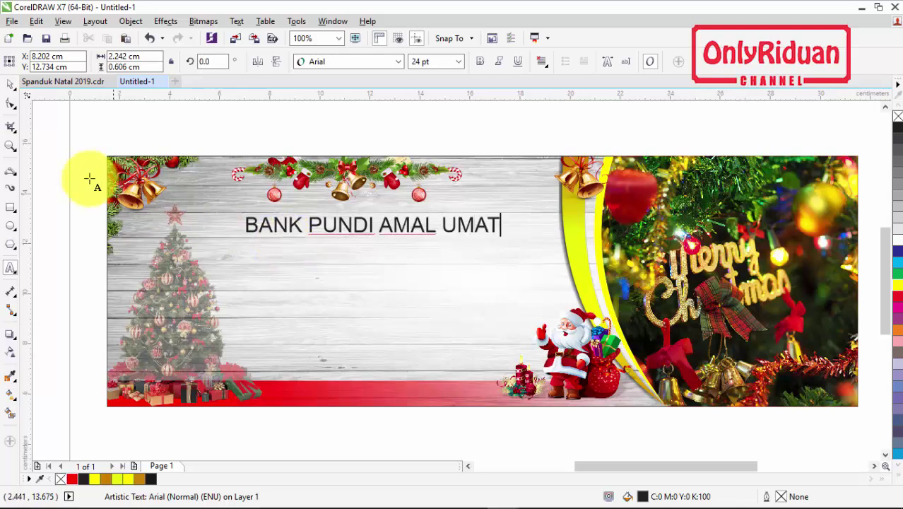
pyautogui.click(11, 85)
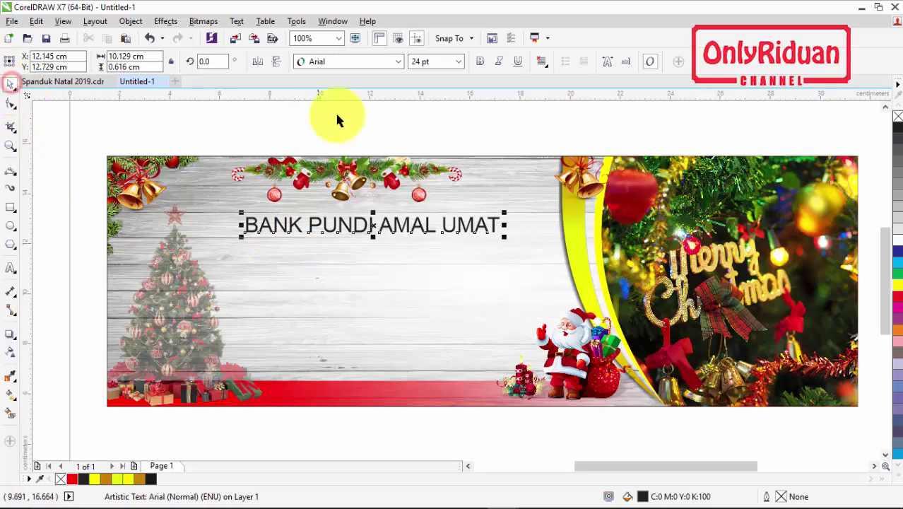
# Set the bank name in Bernard MT Condensed, enlarge it to about 30.8 pt and centre it near X 11.5, Y 12.9 cm.
pyautogui.click(398, 63)
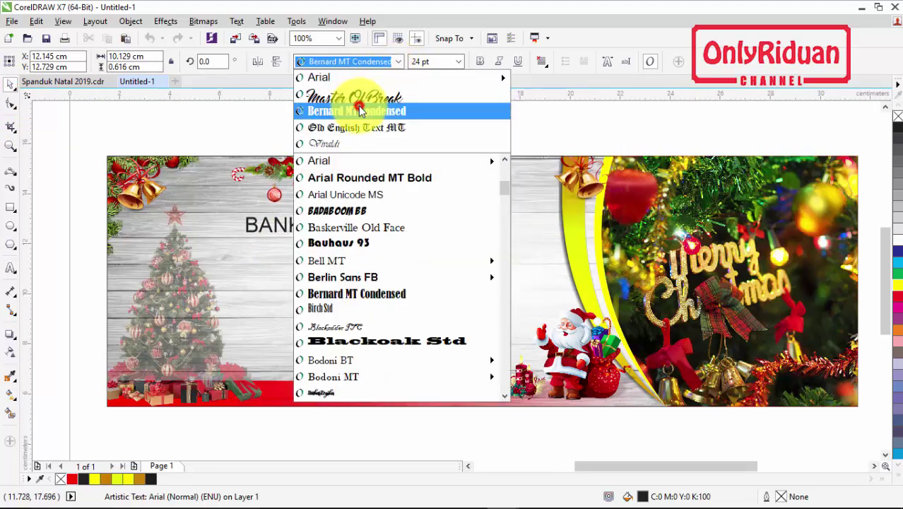
pyautogui.click(356, 111)
pyautogui.moveTo(437, 238); pyautogui.dragTo(492, 258)
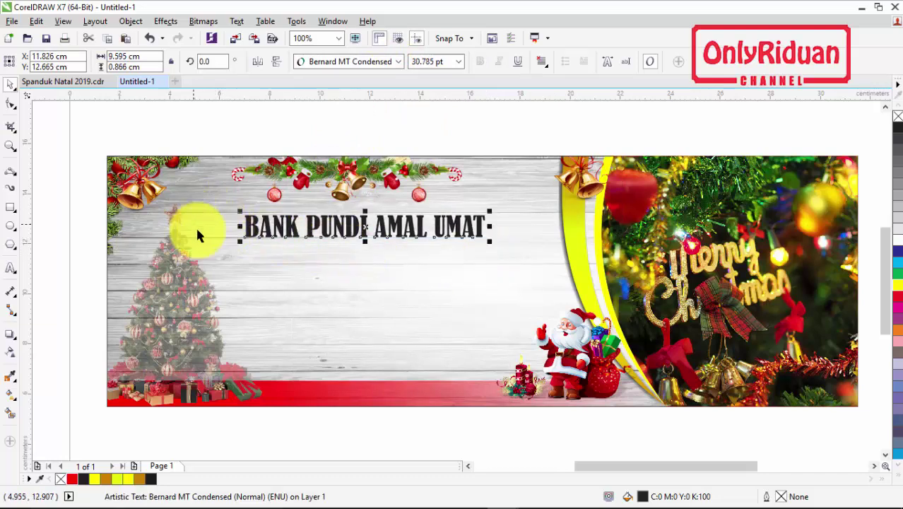
pyautogui.moveTo(364, 227); pyautogui.dragTo(357, 221)
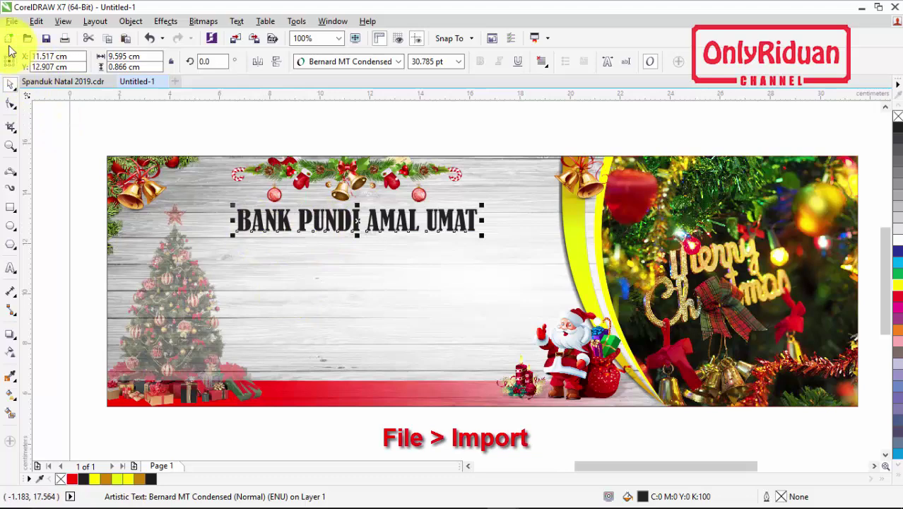
# Import the glitter-gold image and place it just above the wood background at about 2.7 by 1.8 cm.
pyautogui.click(12, 22)
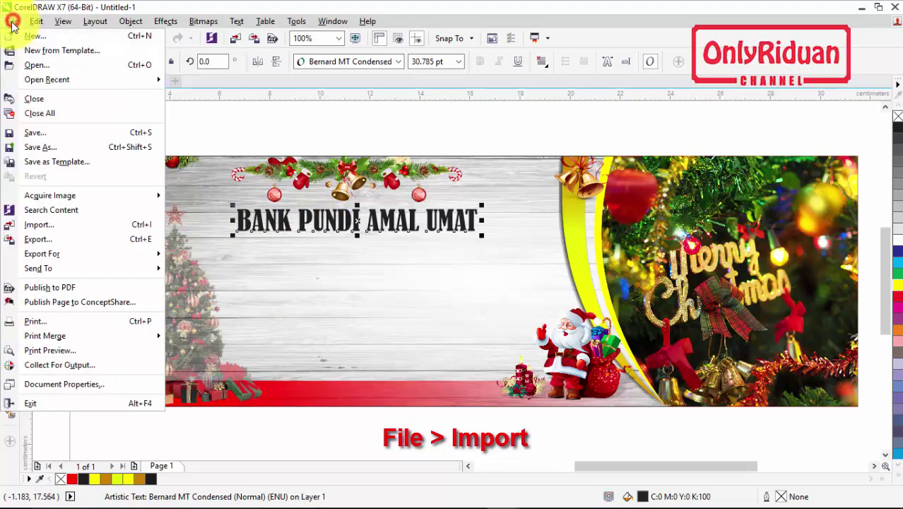
pyautogui.click(61, 224)
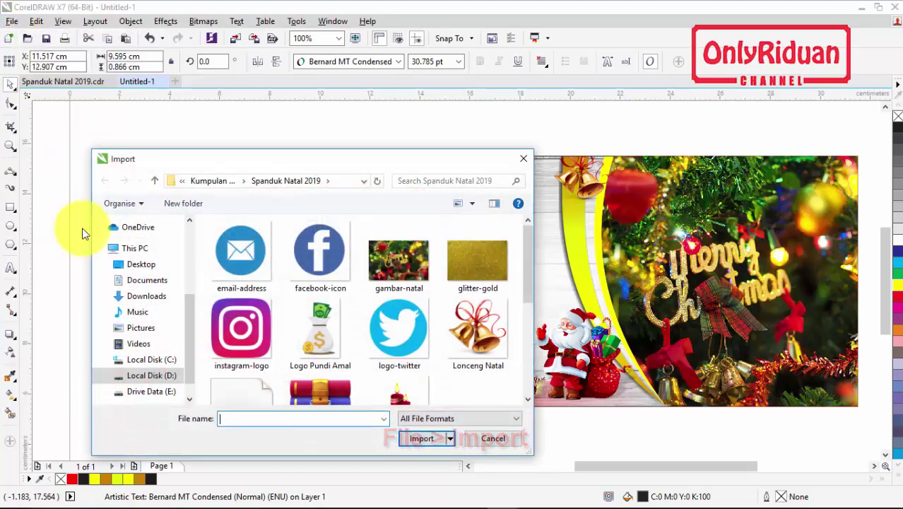
pyautogui.click(477, 258)
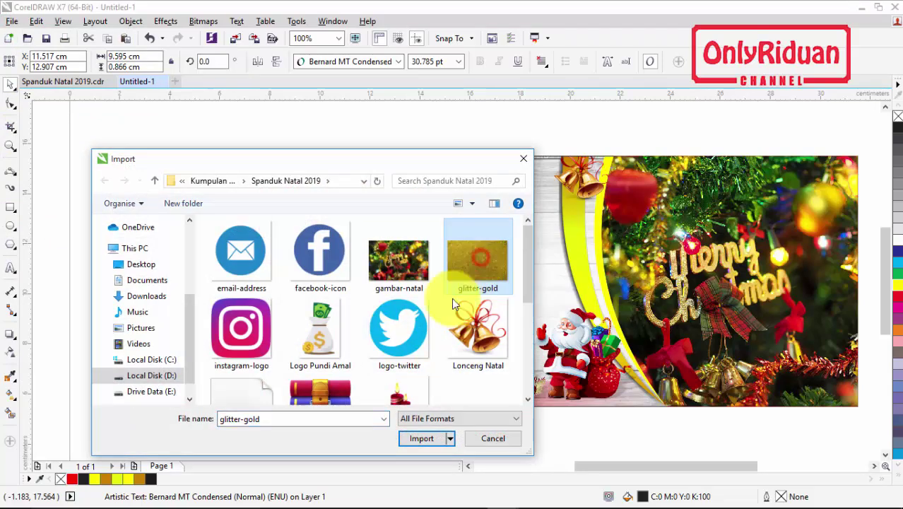
pyautogui.click(417, 438)
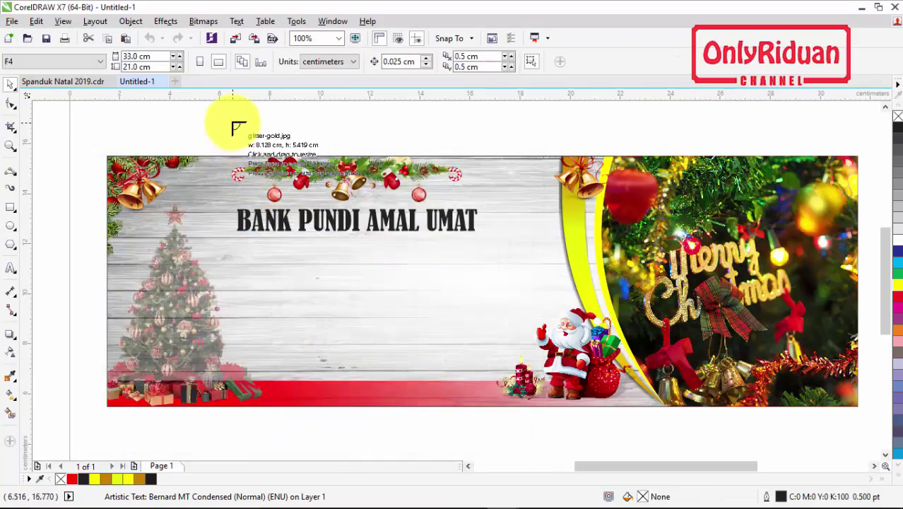
pyautogui.moveTo(231, 112); pyautogui.dragTo(298, 154)
# Duplicate the glitter-gold image into a seamless horizontal row of four tiles and group them.
pyautogui.moveTo(256, 127); pyautogui.dragTo(300, 111)
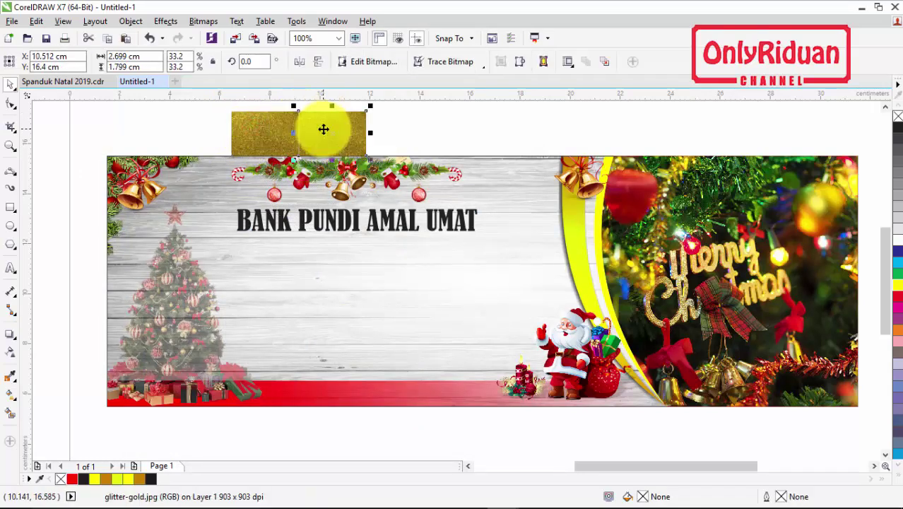
pyautogui.moveTo(225, 106); pyautogui.dragTo(364, 162)
pyautogui.moveTo(301, 134); pyautogui.dragTo(434, 133)
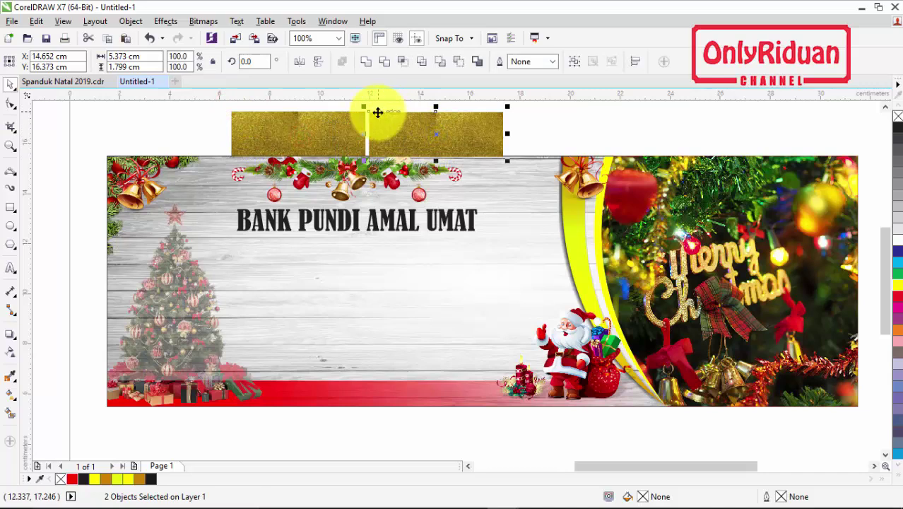
pyautogui.moveTo(369, 114); pyautogui.dragTo(362, 111)
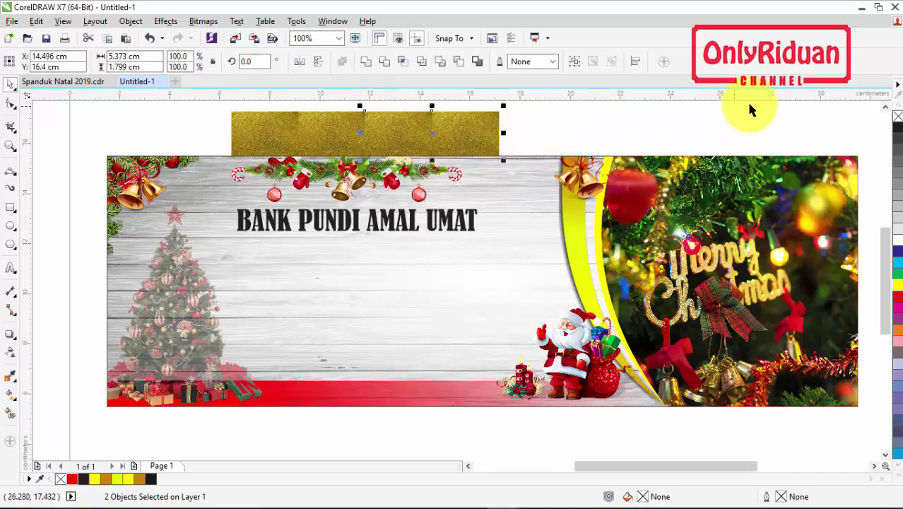
pyautogui.click(885, 106)
pyautogui.moveTo(216, 129); pyautogui.dragTo(514, 211)
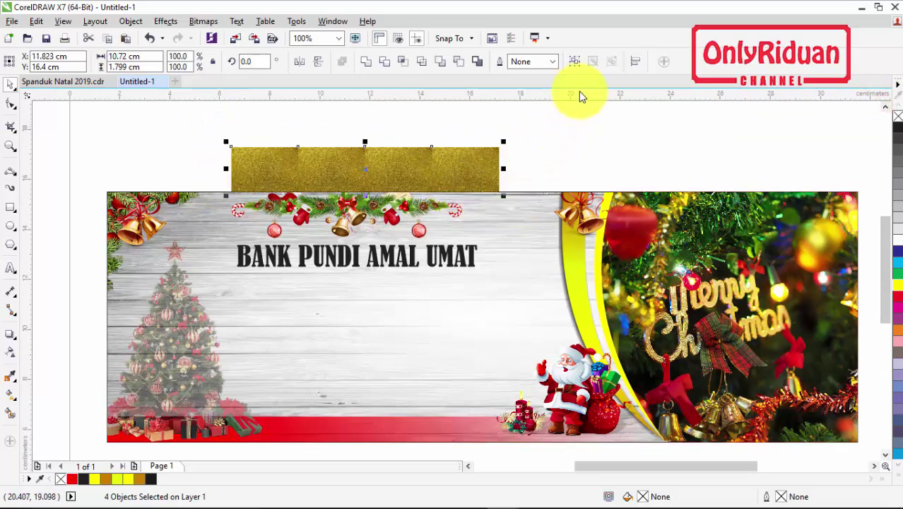
pyautogui.click(569, 63)
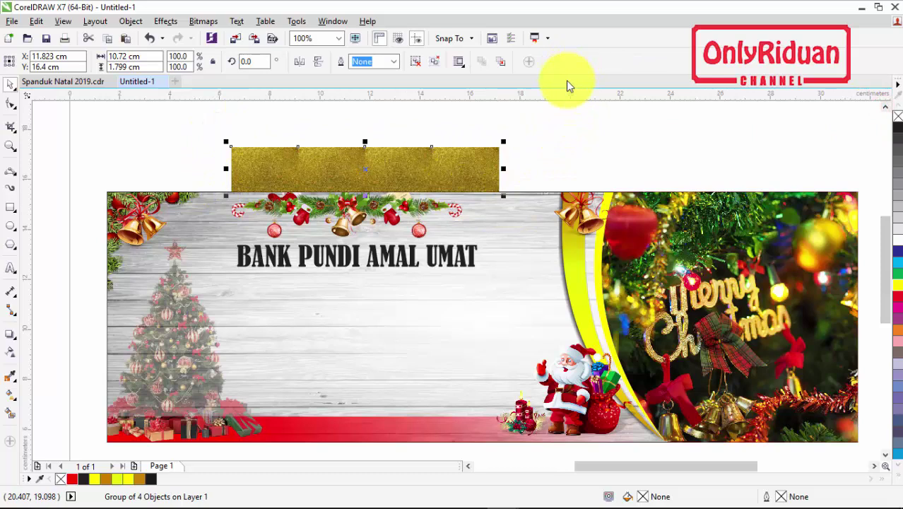
# PowerClip the grouped gold glitter strip inside the bank name text.
pyautogui.rightClick(394, 170)
pyautogui.click(429, 173)
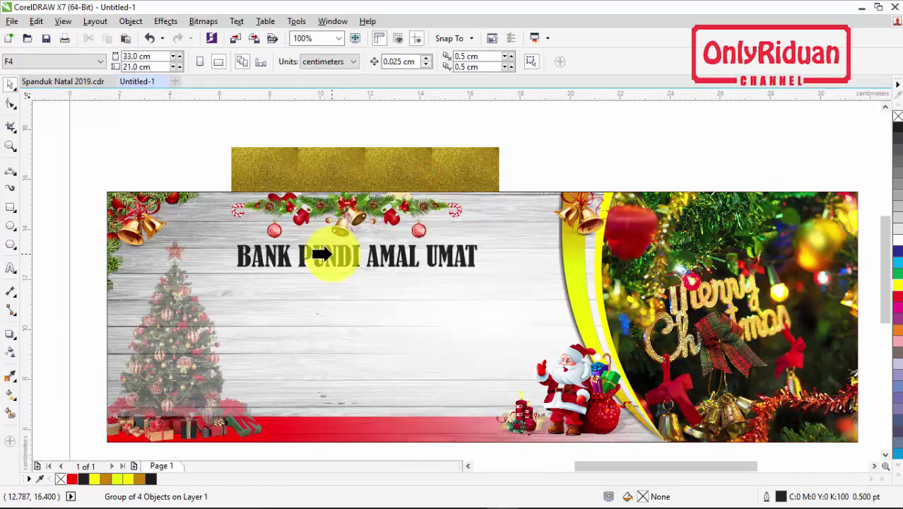
pyautogui.click(338, 257)
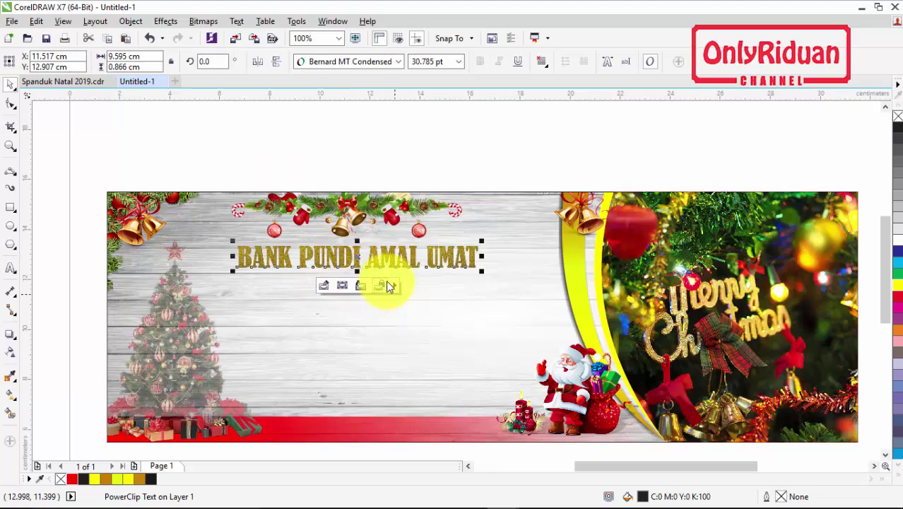
# Shift the bank name slightly left to about X 10.9 cm and draw a circle about 1.67 cm wide before it.
pyautogui.moveTo(351, 255); pyautogui.dragTo(343, 256)
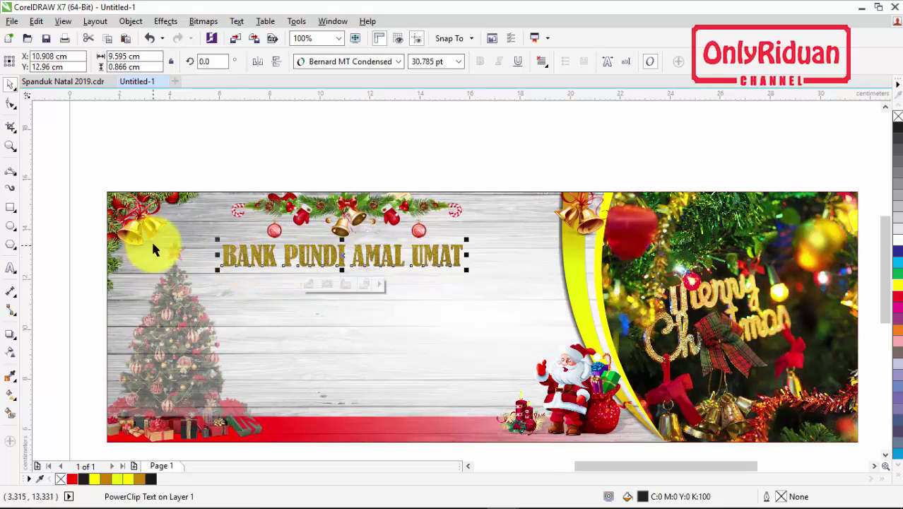
pyautogui.click(10, 226)
pyautogui.moveTo(169, 234); pyautogui.dragTo(208, 279)
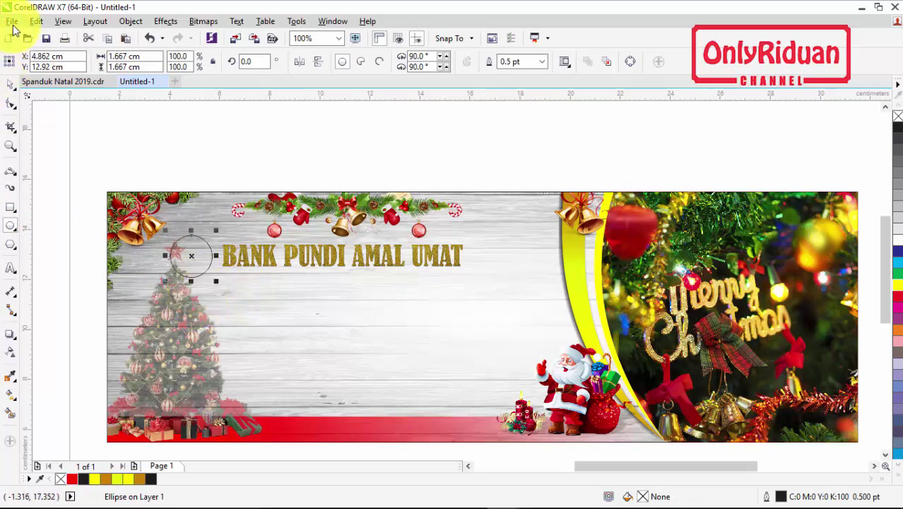
# Import the glitter-gold image again and place it below the circle at about 2.6 by 1.7 cm.
pyautogui.click(12, 21)
pyautogui.click(54, 223)
pyautogui.click(461, 262)
pyautogui.click(421, 438)
pyautogui.moveTo(160, 291); pyautogui.dragTo(227, 337)
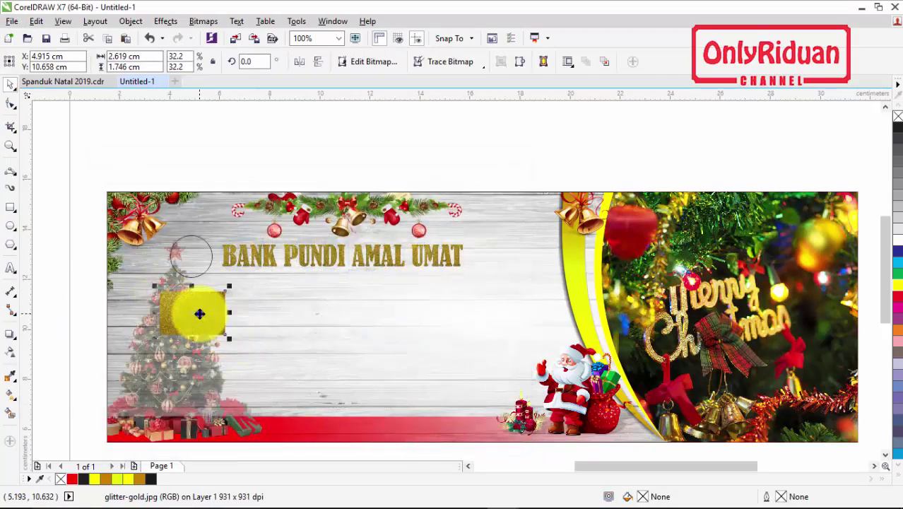
# PowerClip the glitter-gold image inside the circle and set the circle's outline to None.
pyautogui.rightClick(199, 314)
pyautogui.click(240, 141)
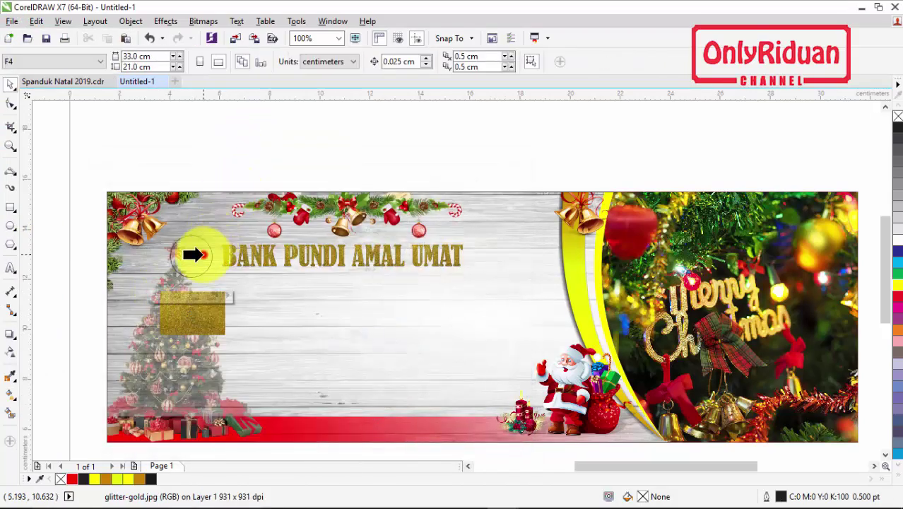
pyautogui.click(199, 254)
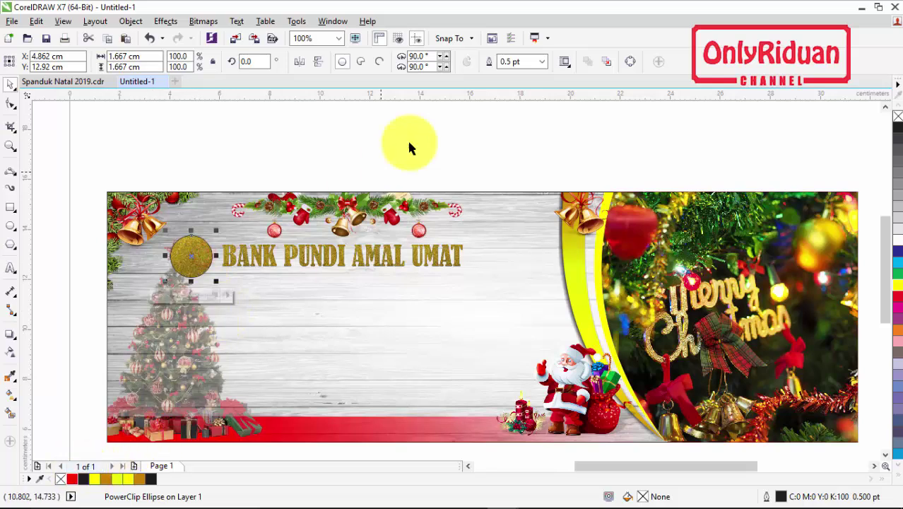
pyautogui.click(544, 64)
pyautogui.click(523, 75)
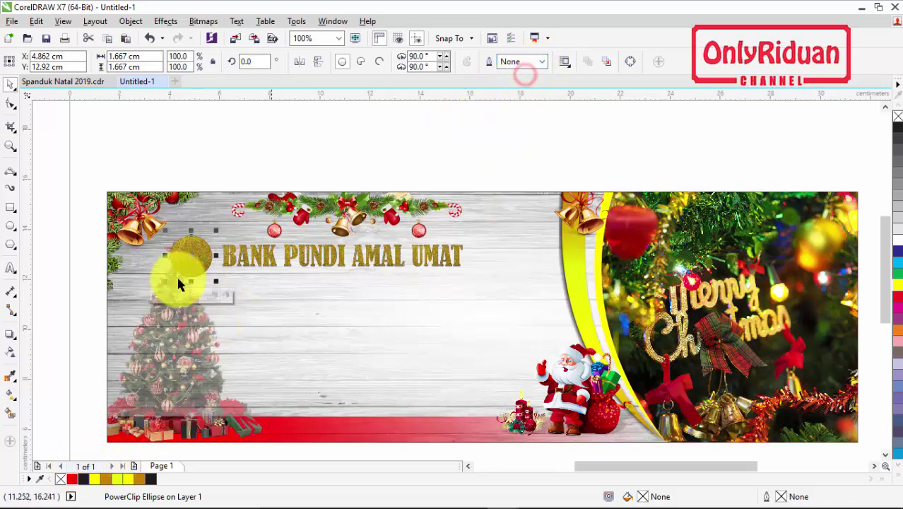
# Import the Logo Pundi Amal image and place it inside the gold circle at about 0.78 by 1.15 cm.
pyautogui.click(12, 21)
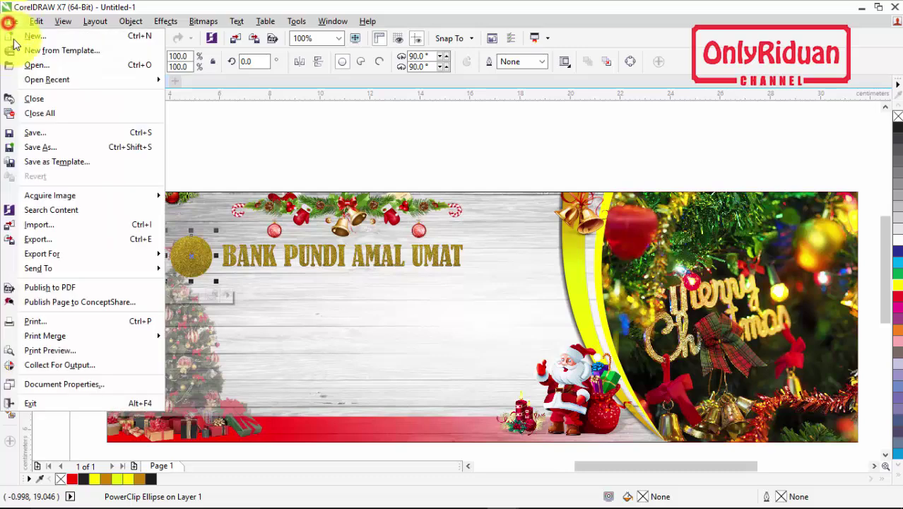
pyautogui.click(37, 225)
pyautogui.scroll(-2, 350, 262)
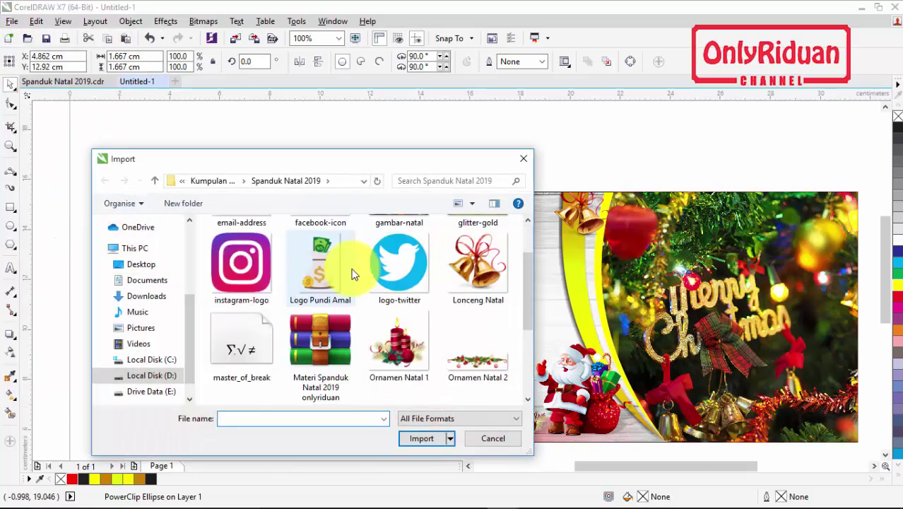
pyautogui.click(320, 267)
pyautogui.click(421, 438)
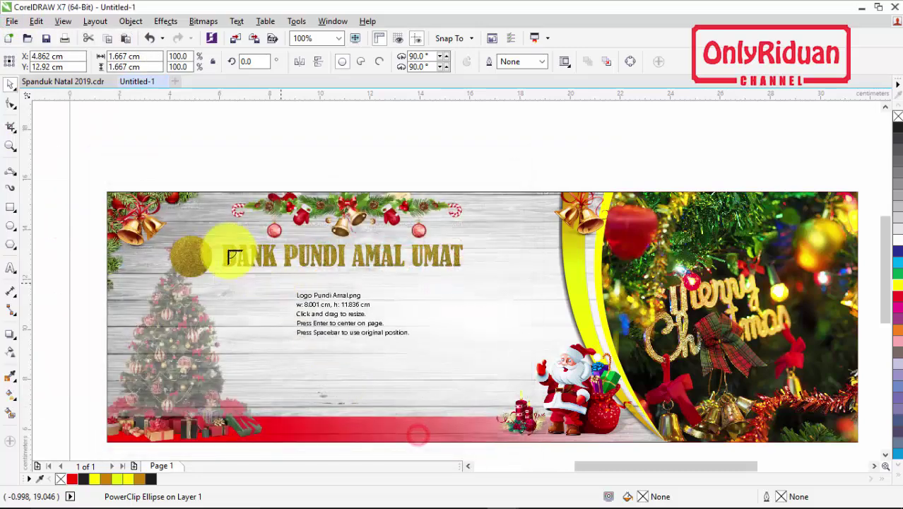
pyautogui.scroll(2, 200, 260)
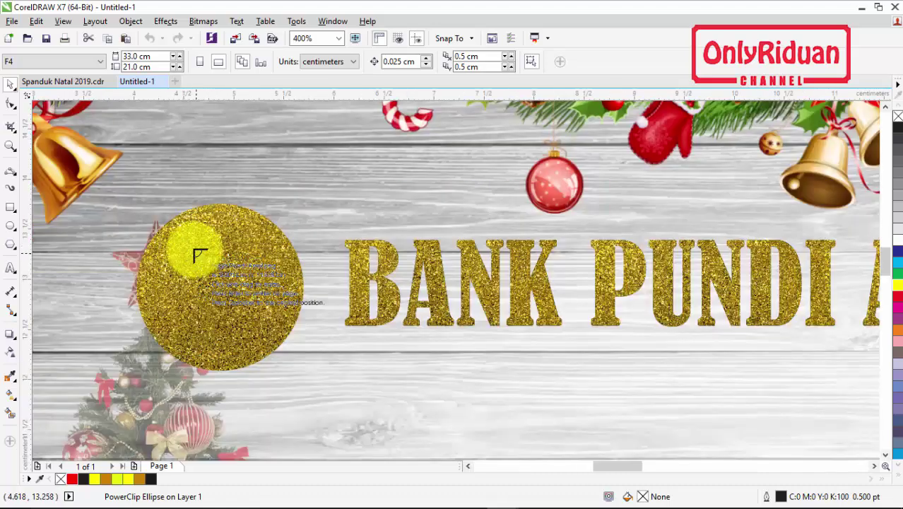
pyautogui.moveTo(180, 231); pyautogui.dragTo(259, 347)
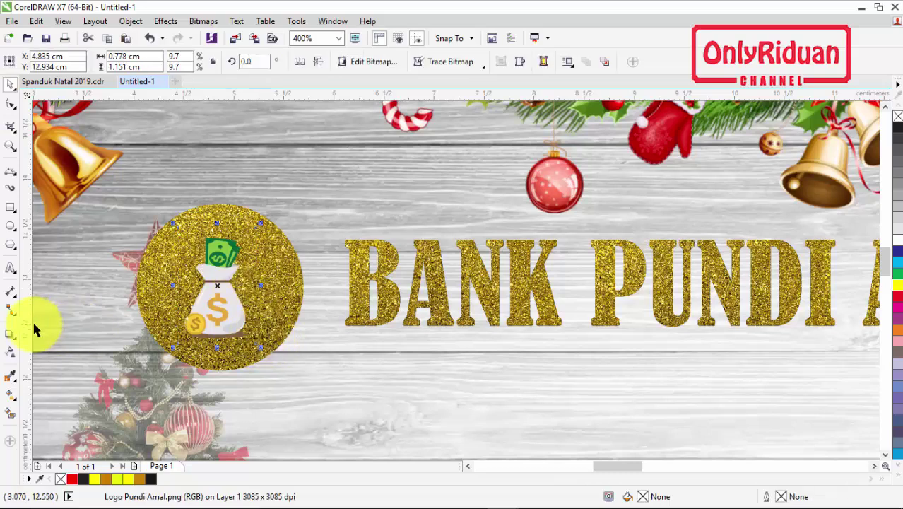
# Add a Small Glow drop shadow to the money-bag logo and set the shadow colour to black.
pyautogui.click(10, 334)
pyautogui.click(57, 61)
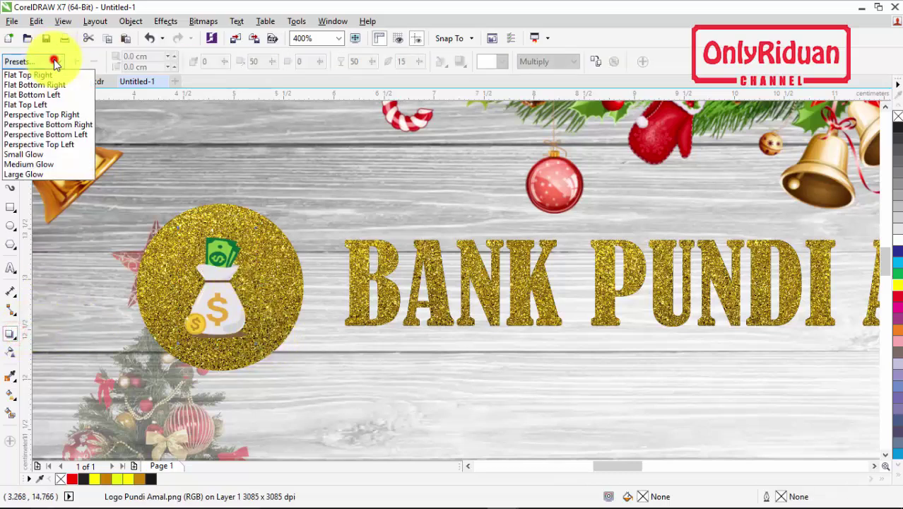
pyautogui.click(42, 160)
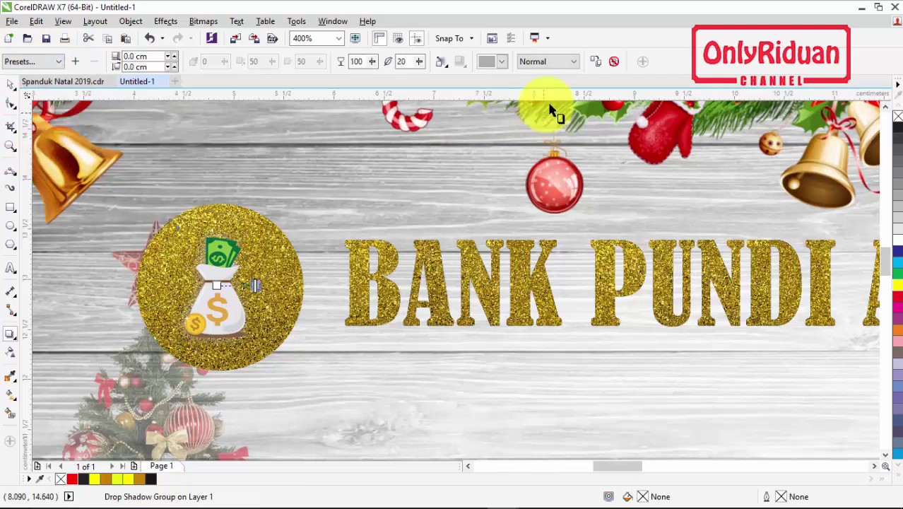
pyautogui.click(501, 61)
pyautogui.click(484, 75)
pyautogui.moveTo(216, 285); pyautogui.dragTo(254, 286)
pyautogui.click(11, 85)
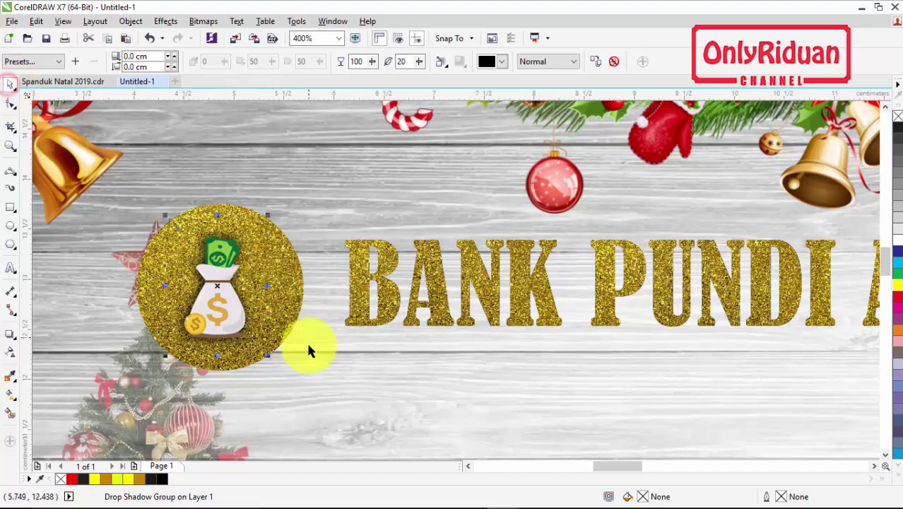
# Enlarge the money-bag logo slightly and group it with the gold circle and the bank name.
pyautogui.moveTo(269, 356); pyautogui.dragTo(276, 365)
pyautogui.scroll(-4, 277, 240)
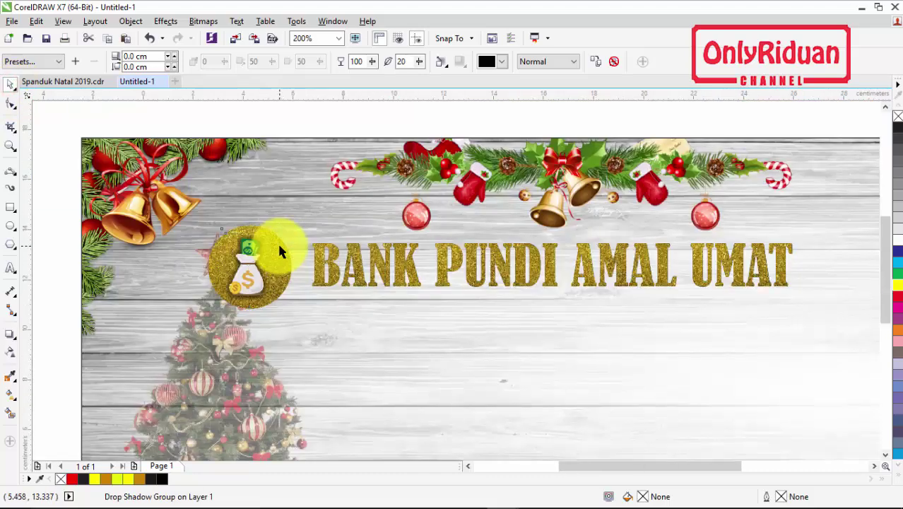
pyautogui.moveTo(216, 242); pyautogui.dragTo(536, 269)
pyautogui.click(573, 61)
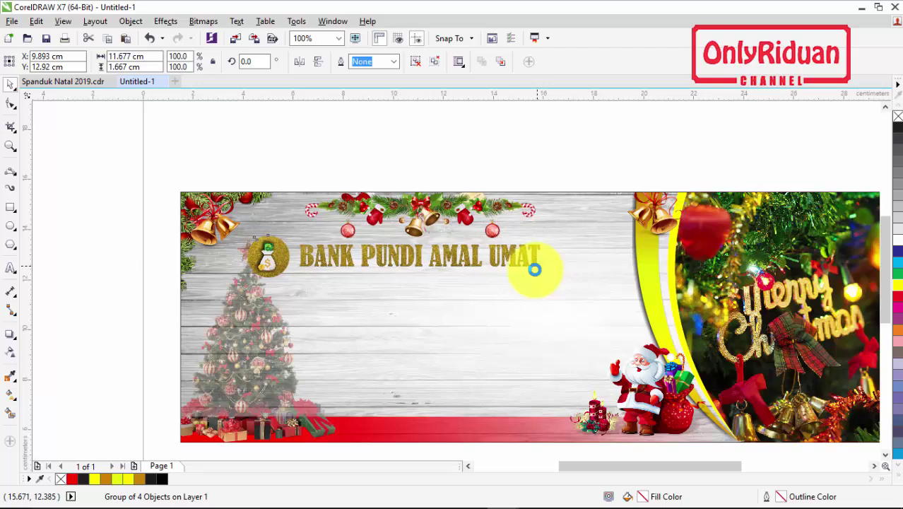
# Nudge the grouped logo and bank name right so that its centre is at about X 10.9 cm.
pyautogui.press('Right')
pyautogui.press('Right')
pyautogui.press('Right')
pyautogui.press('Right')
pyautogui.press('Right')
pyautogui.press('Right')
pyautogui.press('Right')
pyautogui.press('Right')
pyautogui.press('Right')
pyautogui.press('Right')
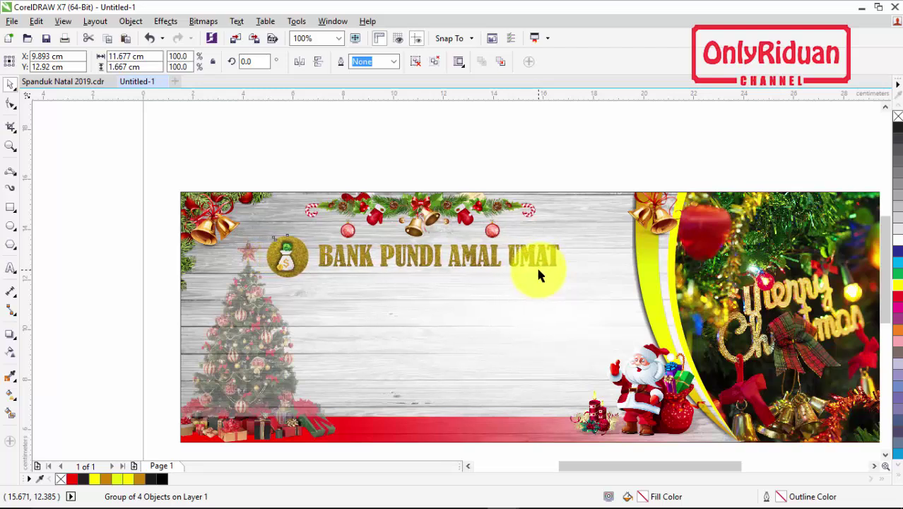
pyautogui.press('Left')
pyautogui.press('Left')
pyautogui.press('Left')
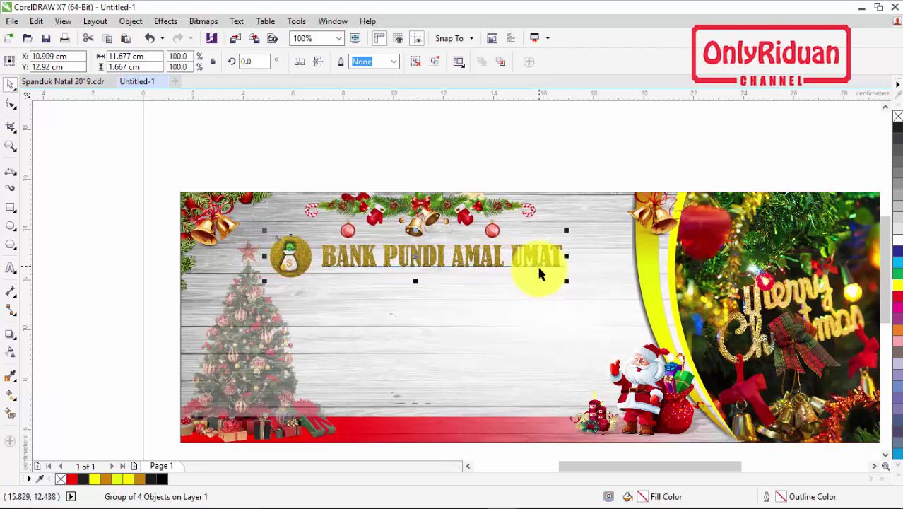
pyautogui.click(551, 136)
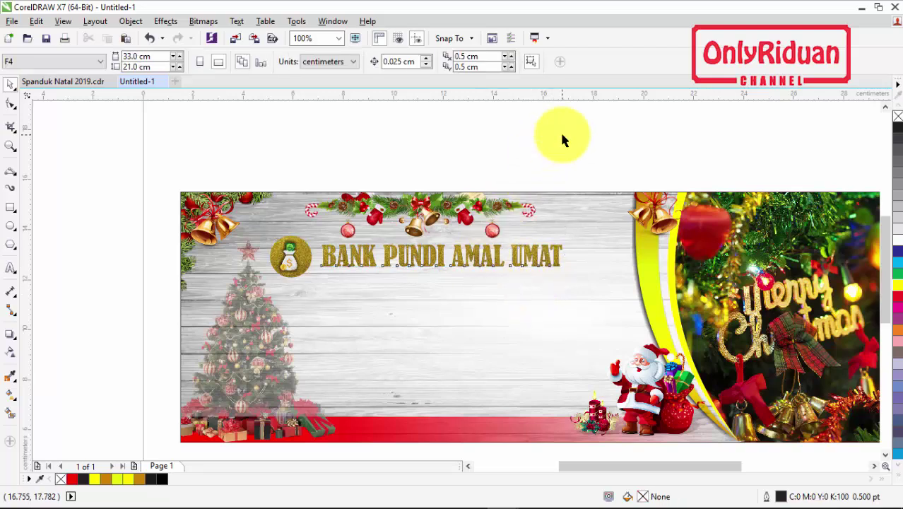
pyautogui.click(522, 145)
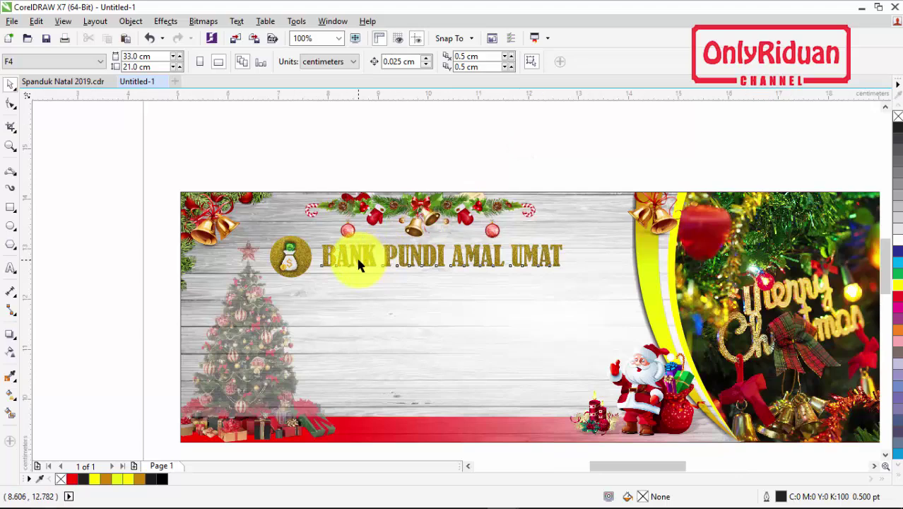
# Ungroup the logo, gold circle and bank name.
pyautogui.scroll(2, 359, 265)
pyautogui.scroll(-2, 325, 240)
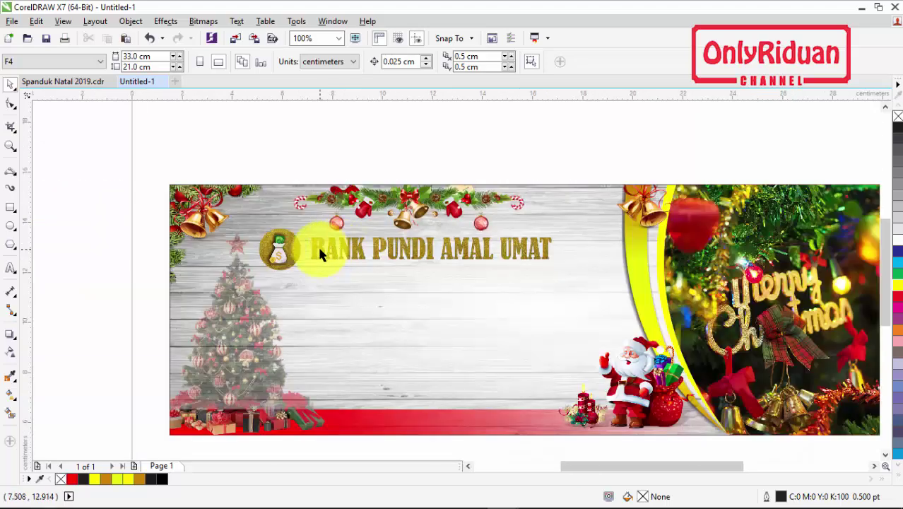
pyautogui.scroll(2, 317, 245)
pyautogui.click(314, 245)
pyautogui.click(415, 63)
# Add a Small Glow drop shadow to the gold bank name text and set the shadow colour to black.
pyautogui.click(312, 242)
pyautogui.click(312, 244)
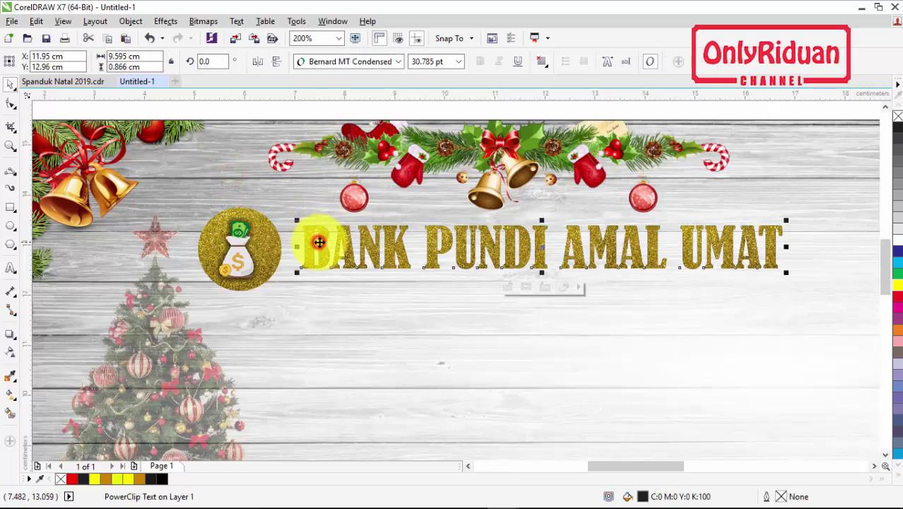
pyautogui.click(8, 341)
pyautogui.click(56, 62)
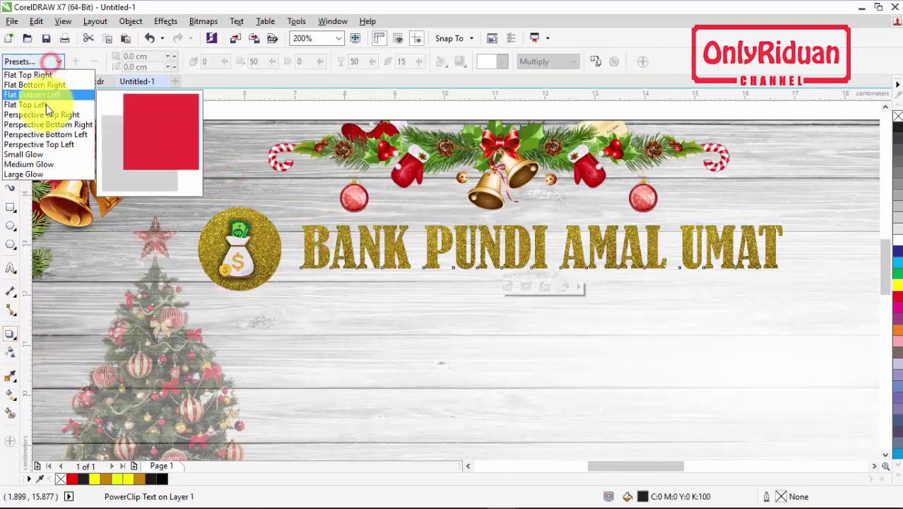
pyautogui.click(40, 155)
pyautogui.click(494, 61)
pyautogui.click(487, 75)
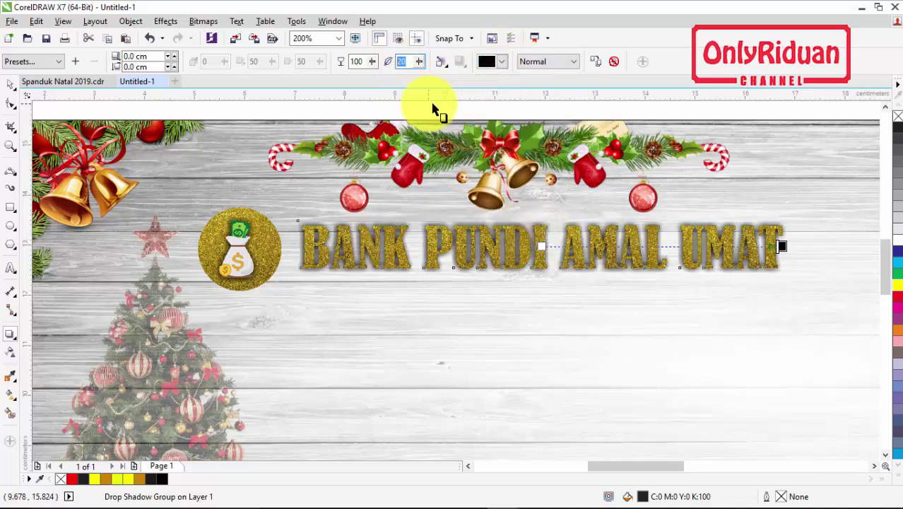
# Reduce the bank name shadow's feathering first to 10 and finally to 5, and deselect the text.
pyautogui.write('10')
pyautogui.press('Return')
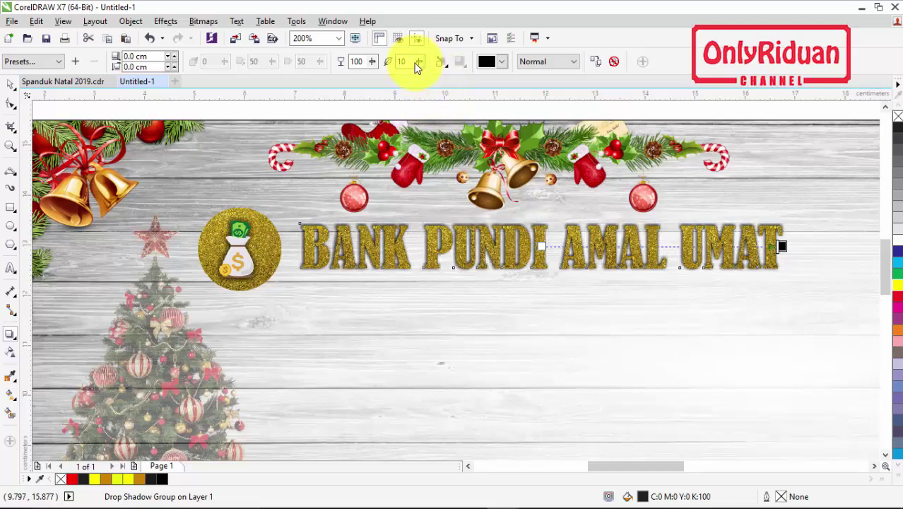
pyautogui.scroll(-1, 391, 59)
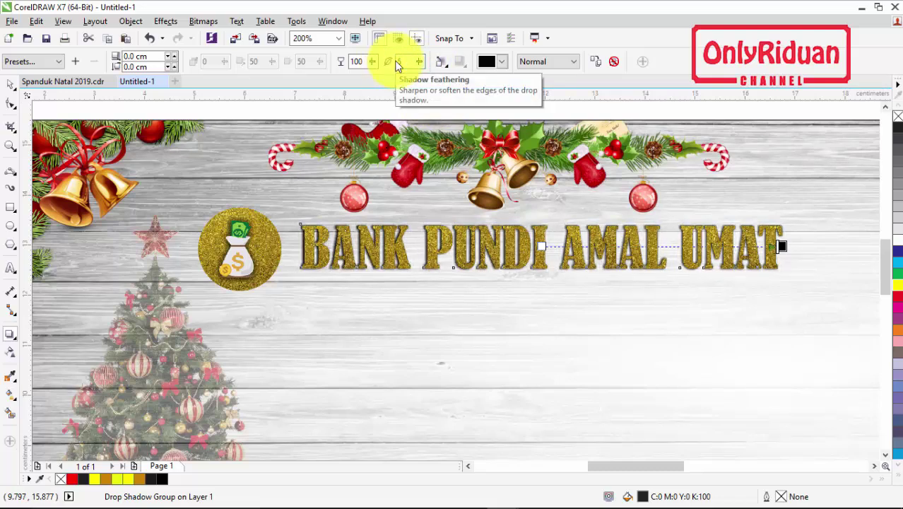
pyautogui.scroll(-1, 479, 223)
pyautogui.click(11, 84)
pyautogui.click(78, 164)
# Copy the subtitle and greeting text from Spanduk Natal 2019.cdr into Untitled-1 and place them just below the bank name.
pyautogui.click(79, 82)
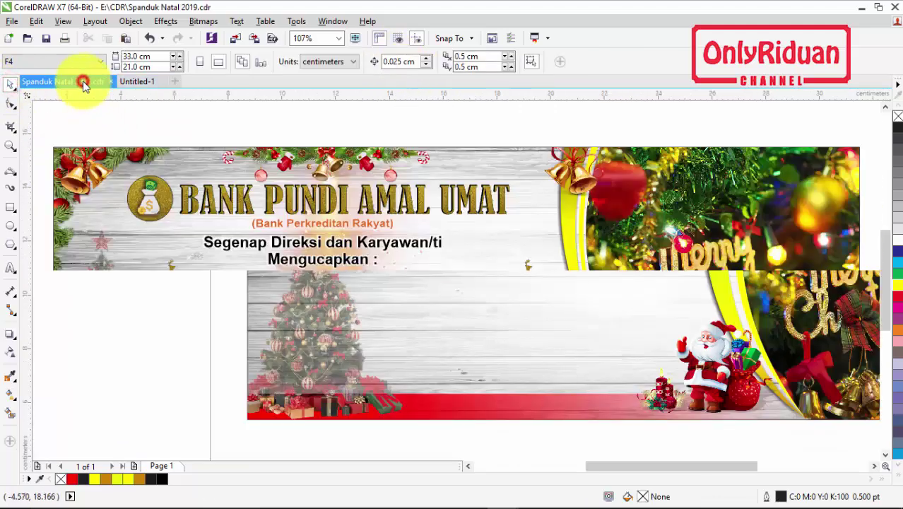
pyautogui.click(304, 251)
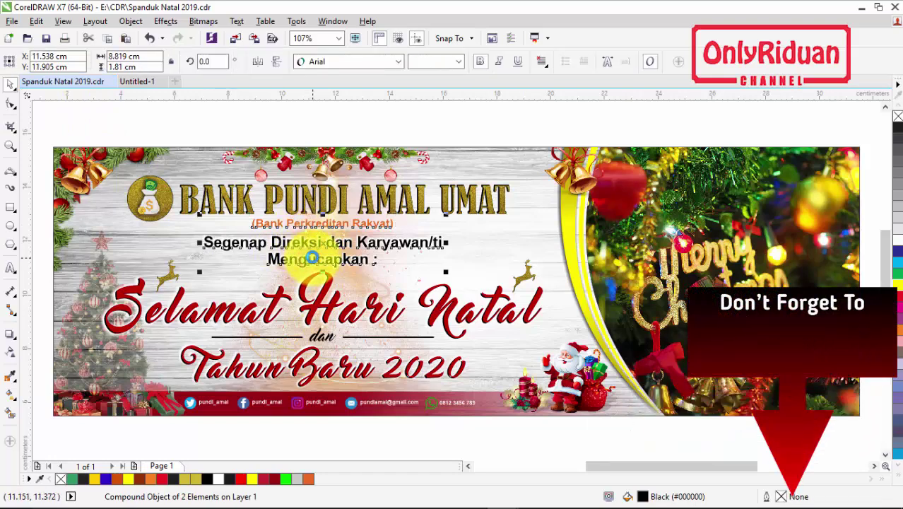
pyautogui.click(142, 82)
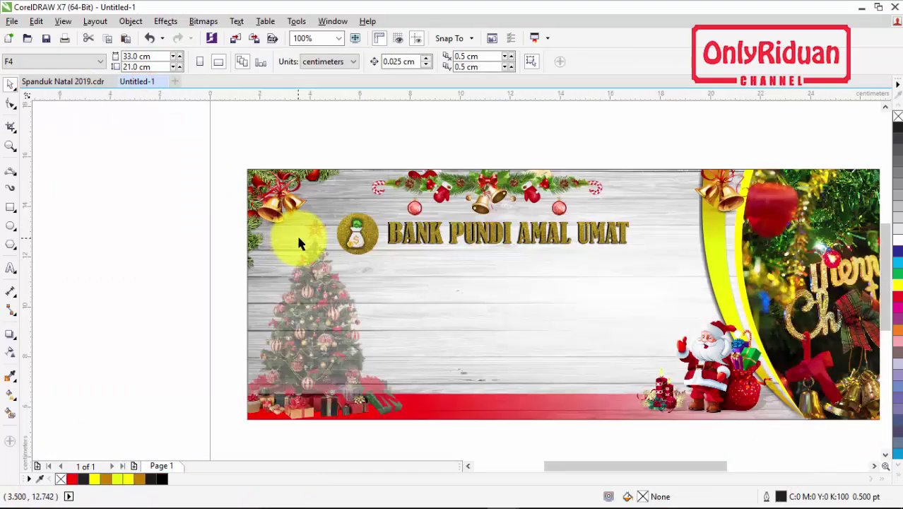
pyautogui.hotkey('ctrl', 'v')
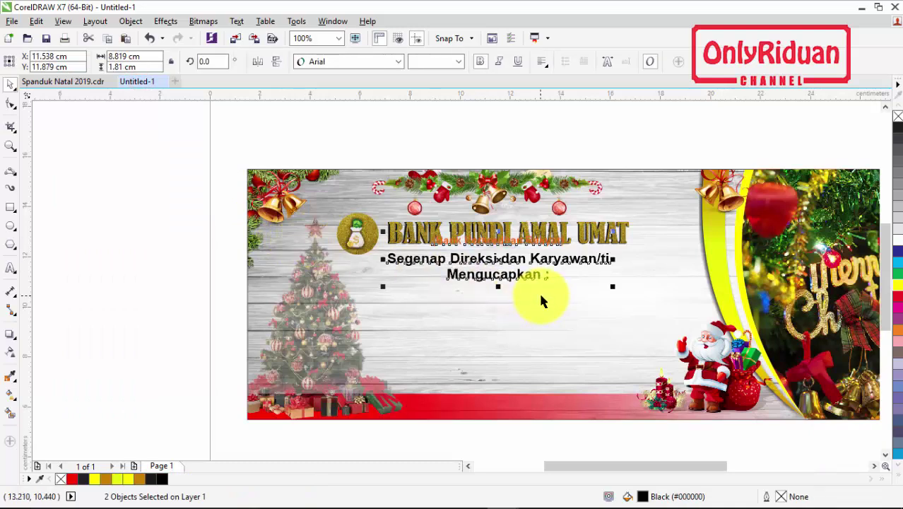
pyautogui.moveTo(543, 295); pyautogui.dragTo(543, 292)
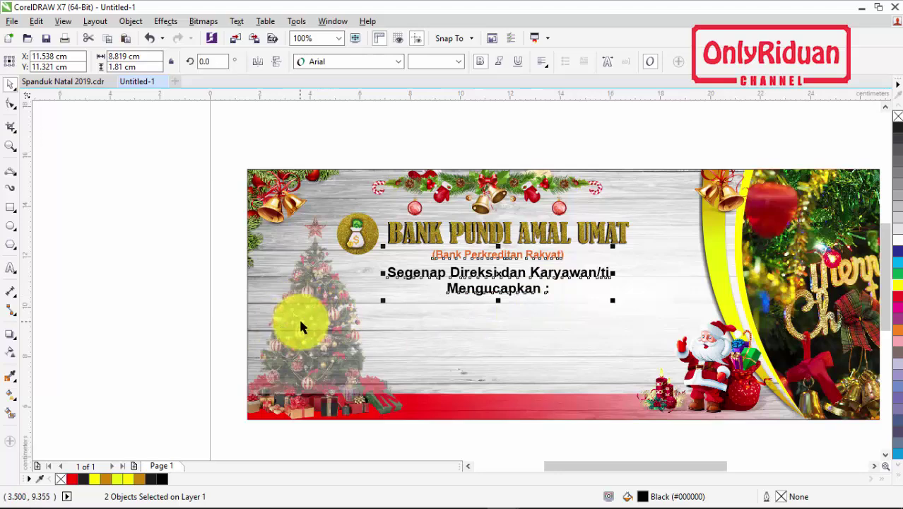
# Add the artistic text "Selamat Hari Natal" with double spaces between words below the greeting in Untitled-1.
pyautogui.click(85, 82)
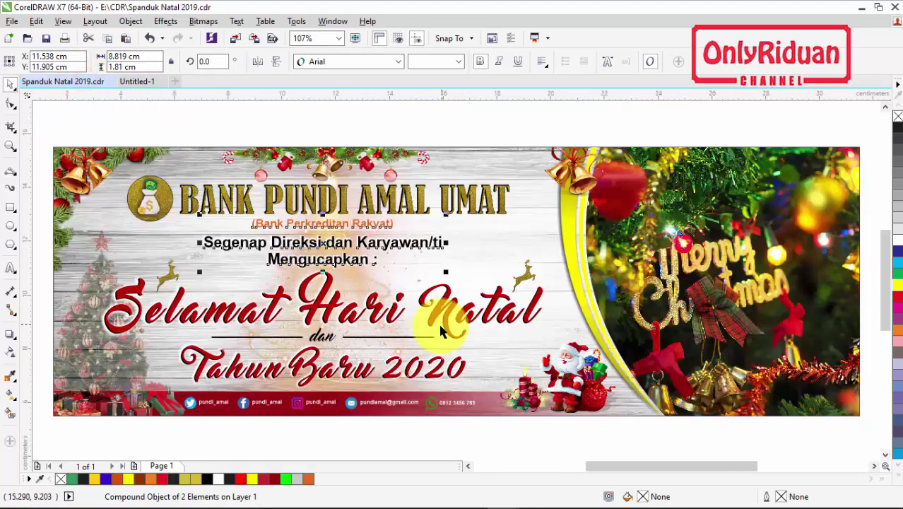
pyautogui.click(143, 82)
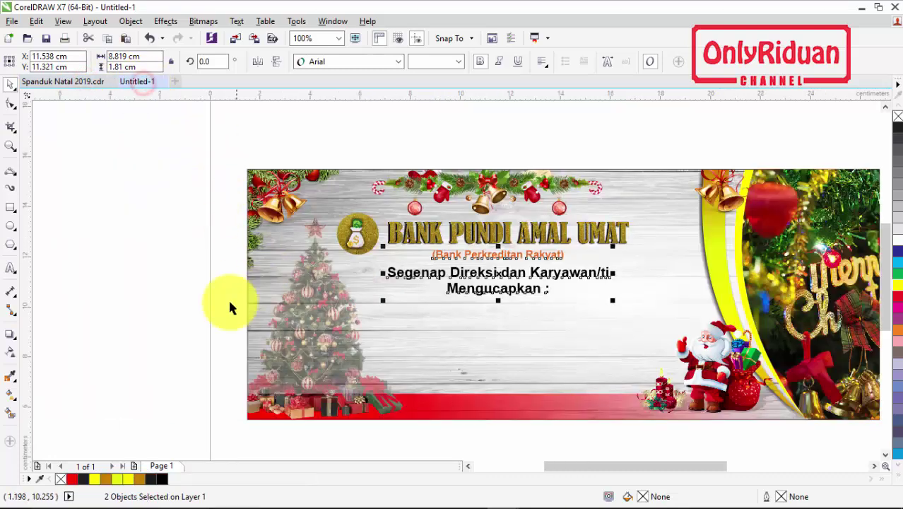
pyautogui.click(11, 267)
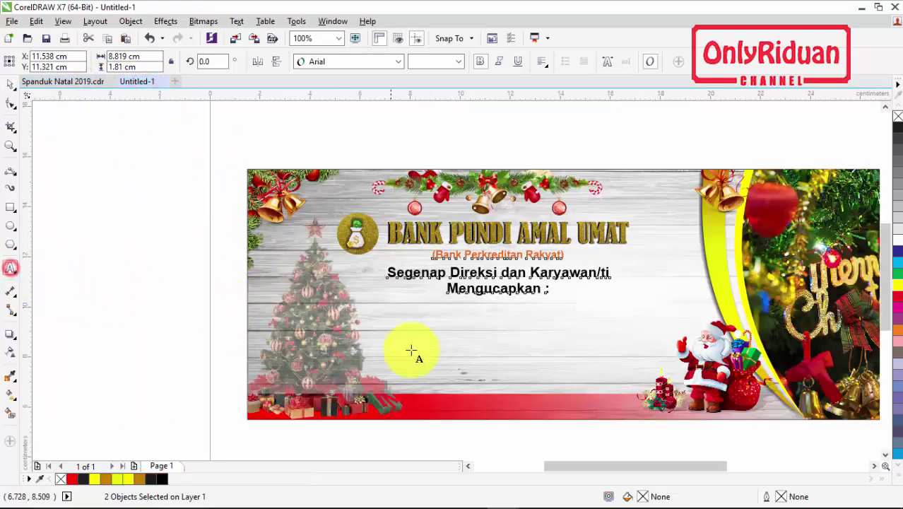
pyautogui.click(388, 322)
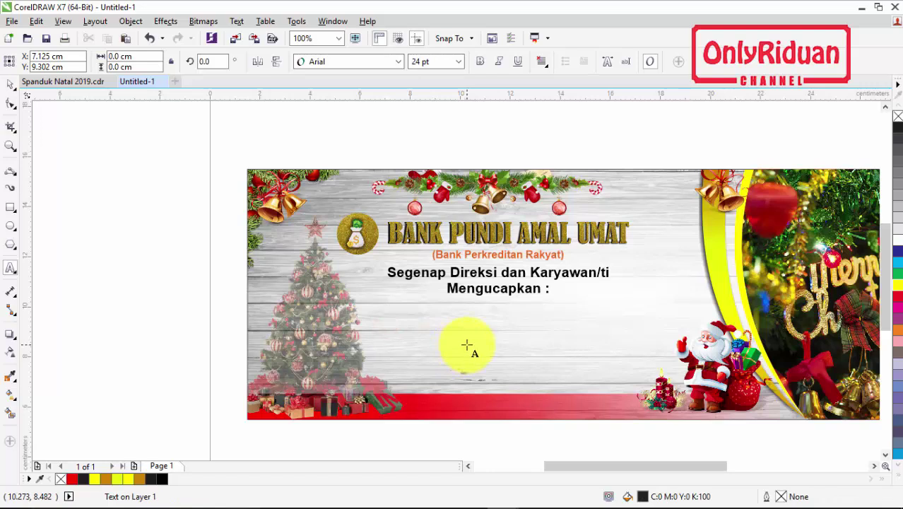
pyautogui.write('Selamat  Hari  Natal')
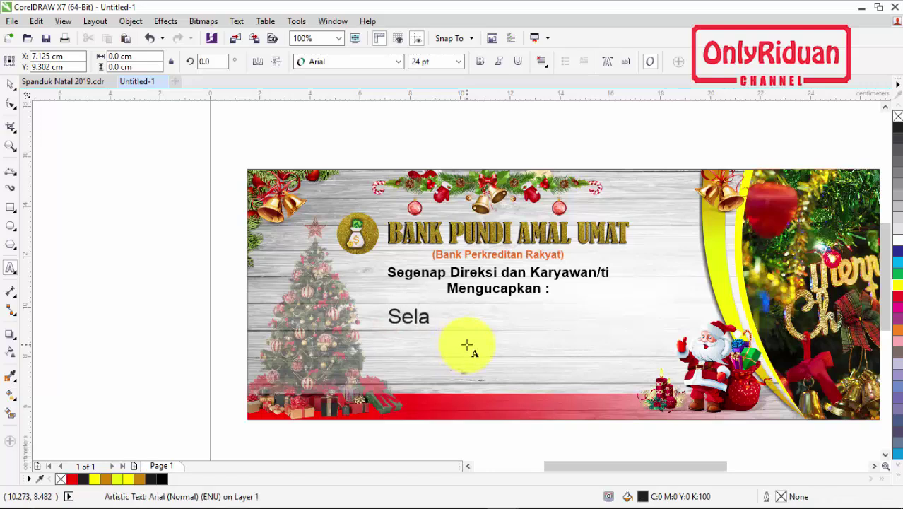
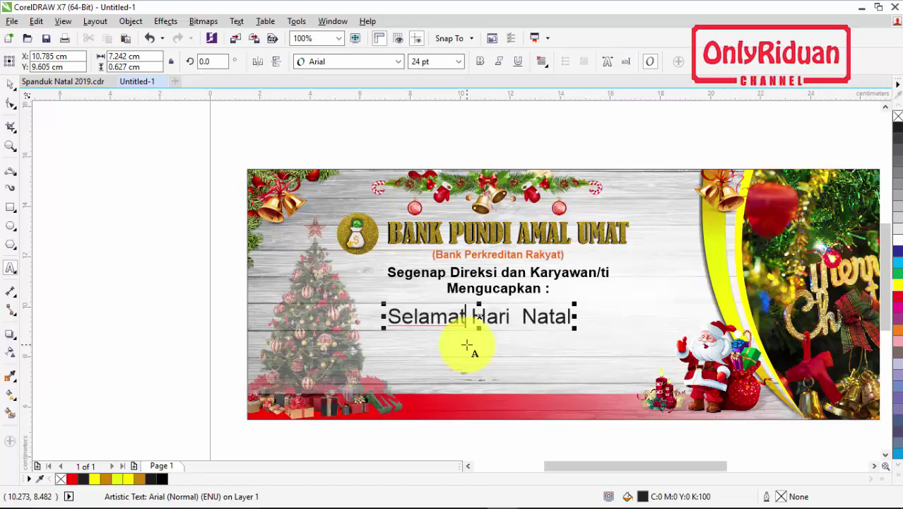
# Set the "Selamat Hari Natal" heading in Master Of Break and enlarge it to about 12.65 cm wide beneath the greeting.
pyautogui.click(10, 86)
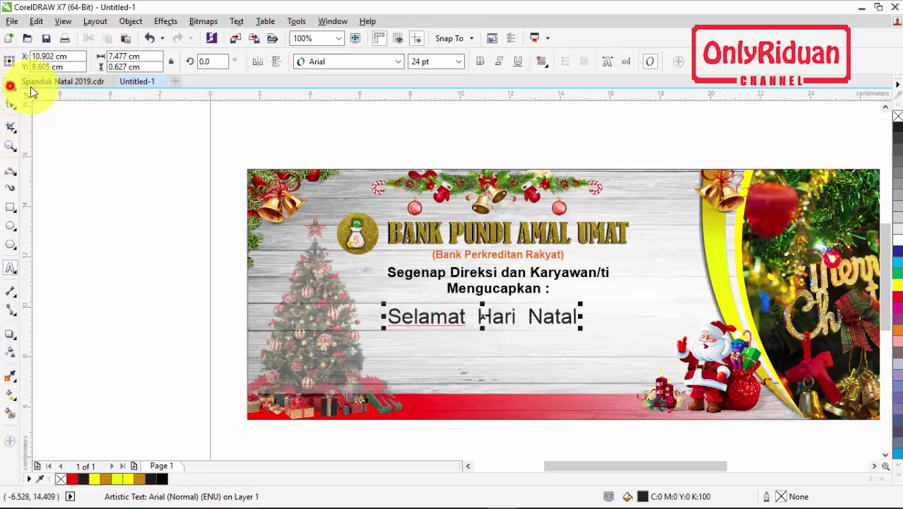
pyautogui.click(398, 62)
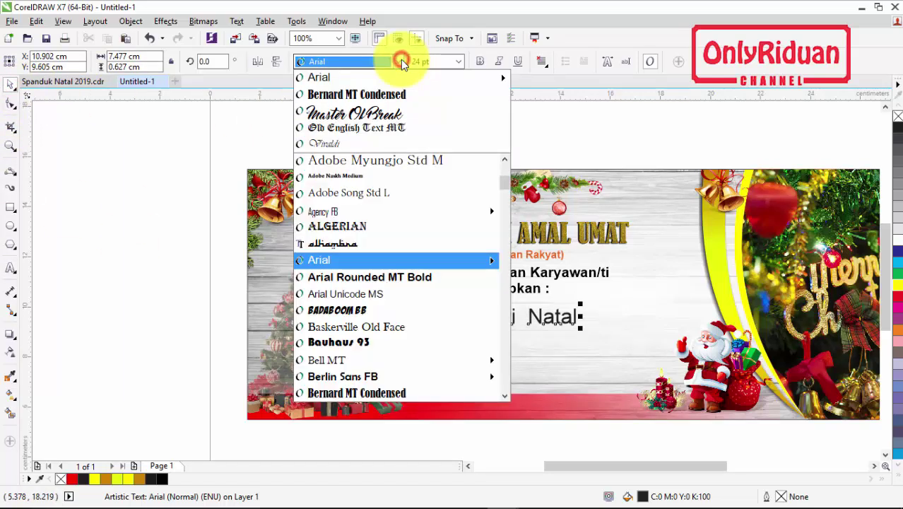
pyautogui.click(349, 116)
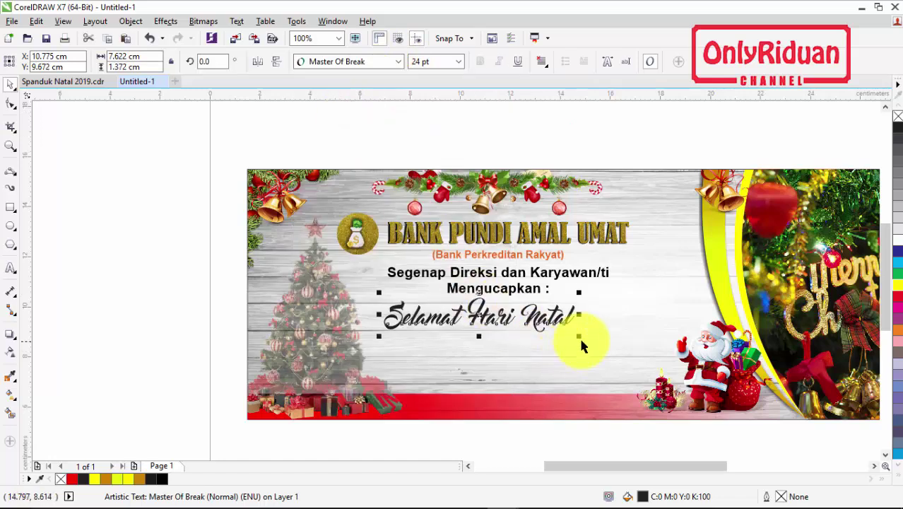
pyautogui.moveTo(581, 338); pyautogui.dragTo(651, 351)
pyautogui.moveTo(379, 348); pyautogui.dragTo(356, 364)
pyautogui.moveTo(651, 292); pyautogui.dragTo(666, 290)
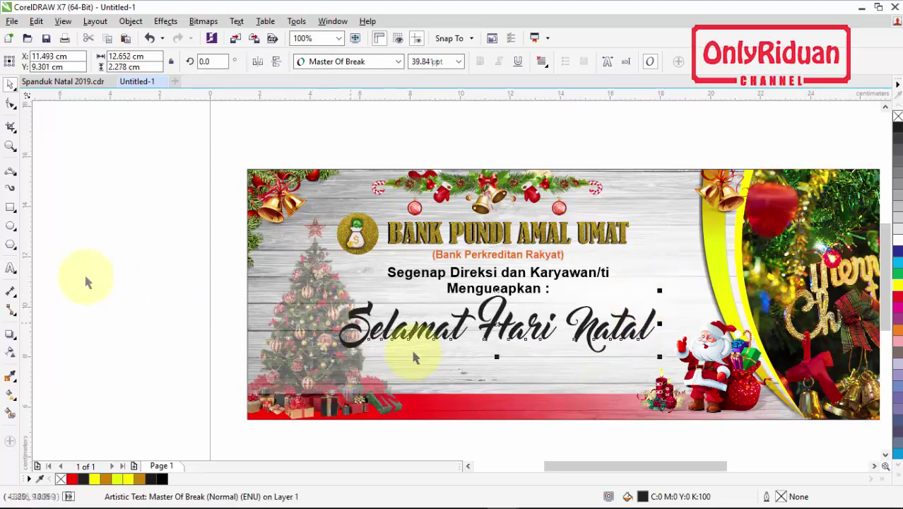
# Duplicate the "Selamat Hari Natal" heading, filling one copy black and the other red.
pyautogui.hotkey('ctrl', 'd')
pyautogui.scroll(1, 459, 339)
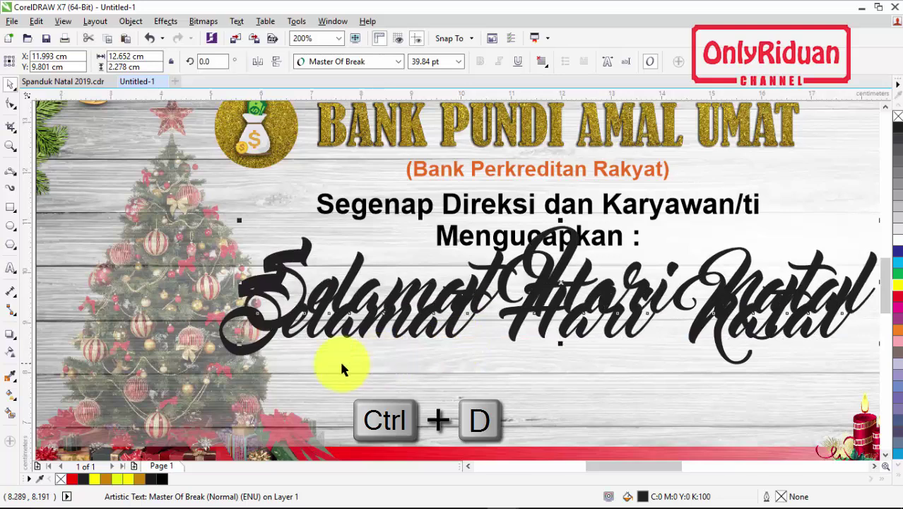
pyautogui.click(161, 478)
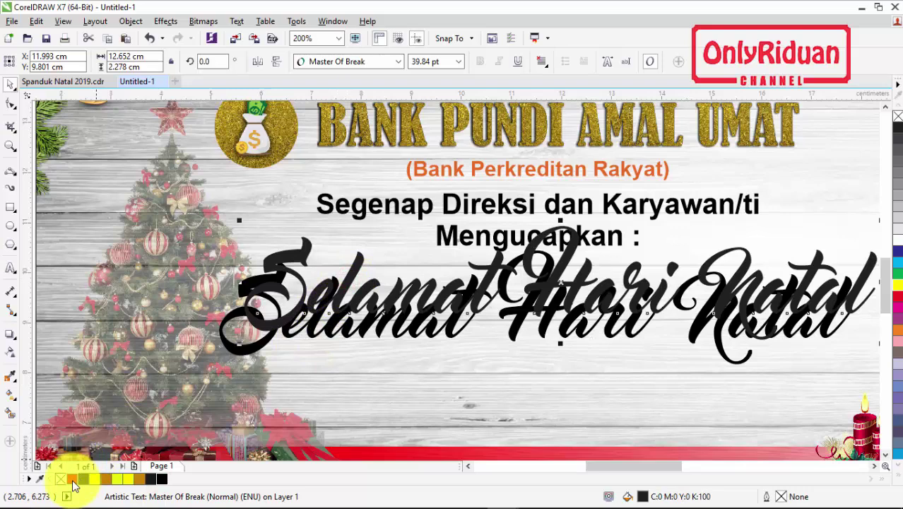
pyautogui.click(72, 478)
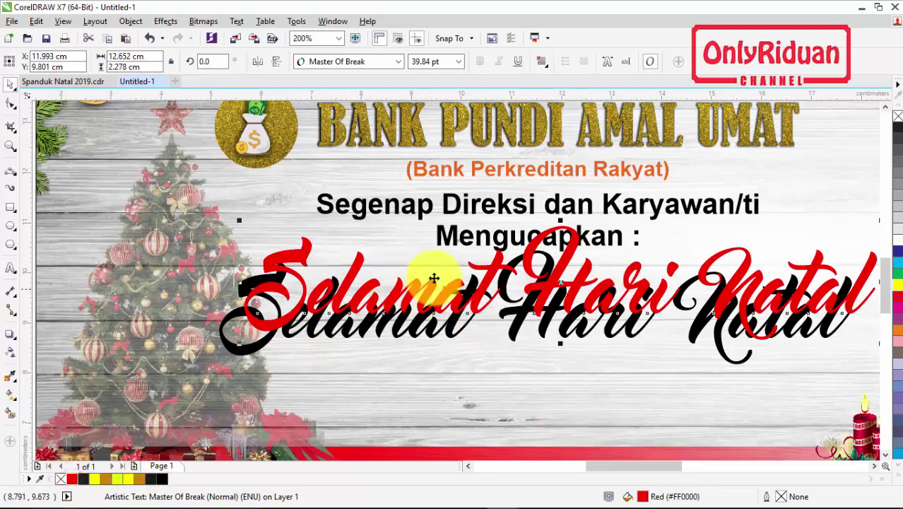
# Change the red heading's fill to dark red #A30303.
pyautogui.doubleClick(645, 496)
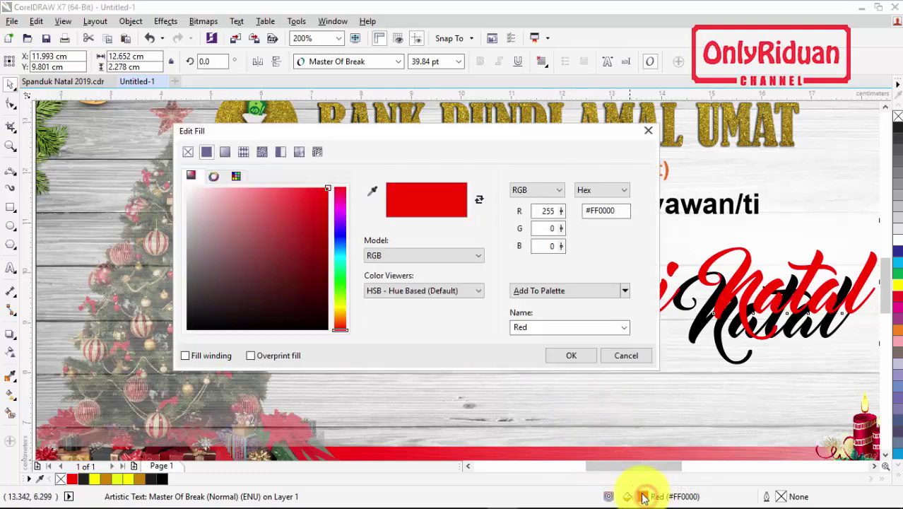
pyautogui.moveTo(377, 126); pyautogui.dragTo(502, 313)
pyautogui.moveTo(450, 379); pyautogui.dragTo(445, 416)
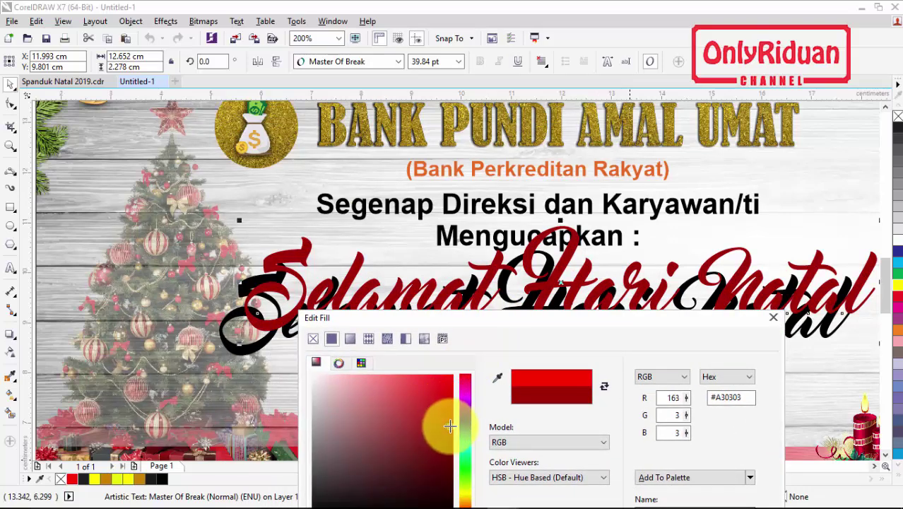
pyautogui.moveTo(609, 324); pyautogui.dragTo(524, 181)
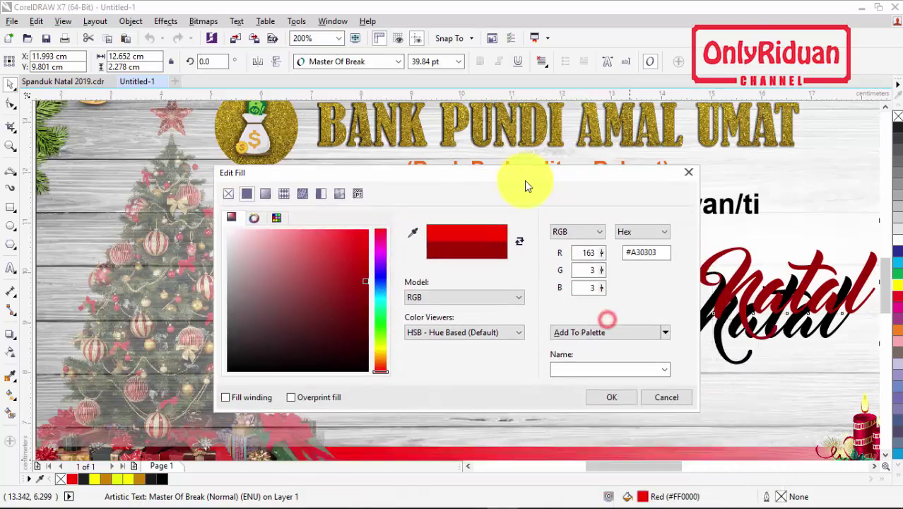
pyautogui.click(613, 400)
# Move the dark red heading over the black one, slightly offset up and right, so the black forms a thin shadow edge.
pyautogui.scroll(2, 469, 288)
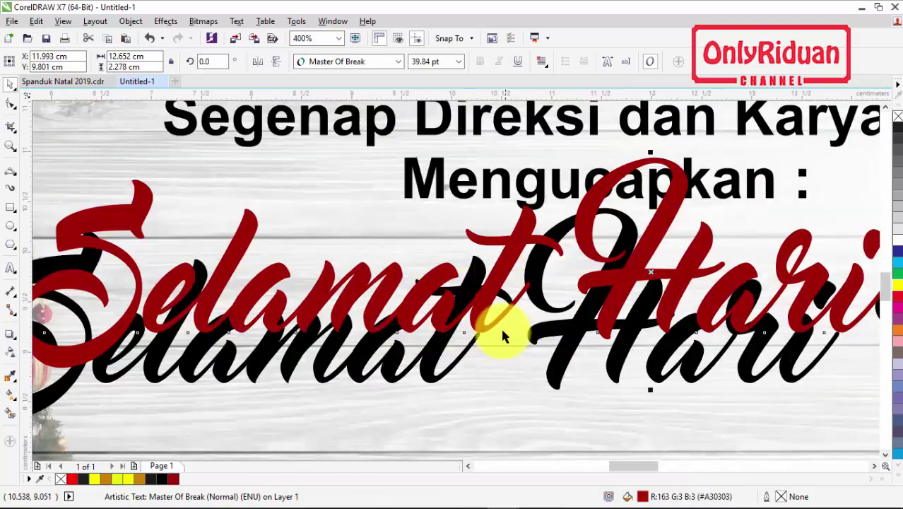
pyautogui.scroll(-2, 501, 304)
pyautogui.moveTo(501, 281); pyautogui.dragTo(478, 303)
pyautogui.scroll(2, 478, 304)
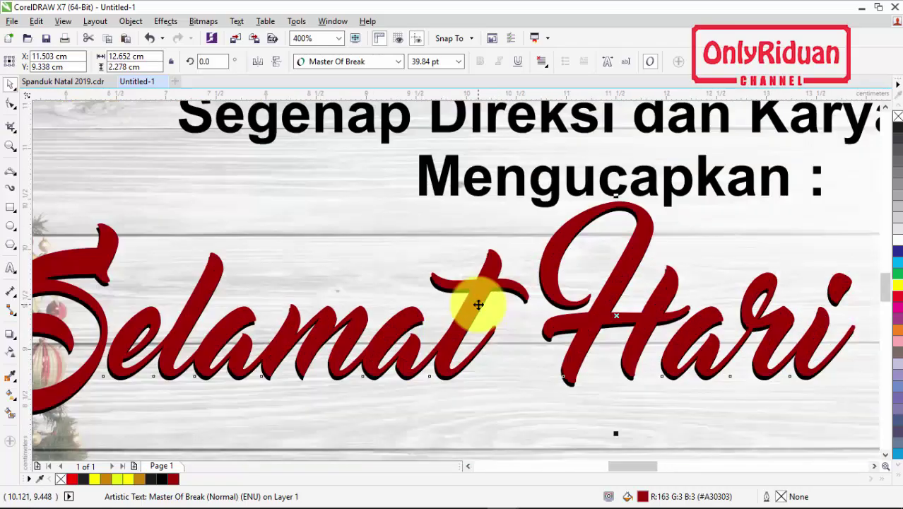
pyautogui.press('Right')
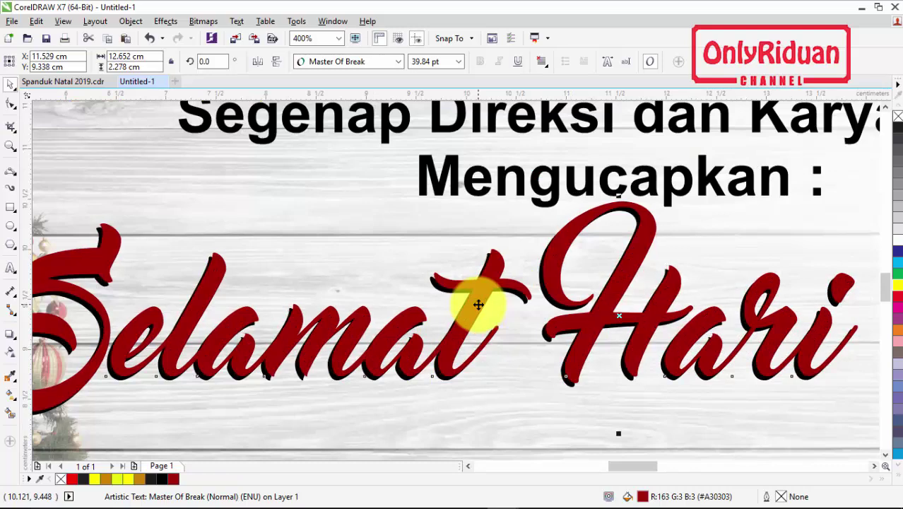
pyautogui.scroll(-2, 476, 303)
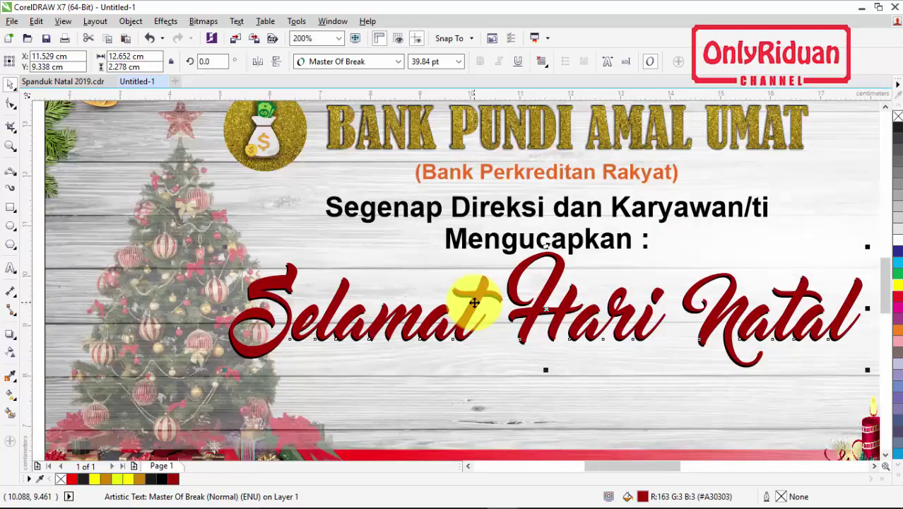
pyautogui.scroll(-2, 474, 303)
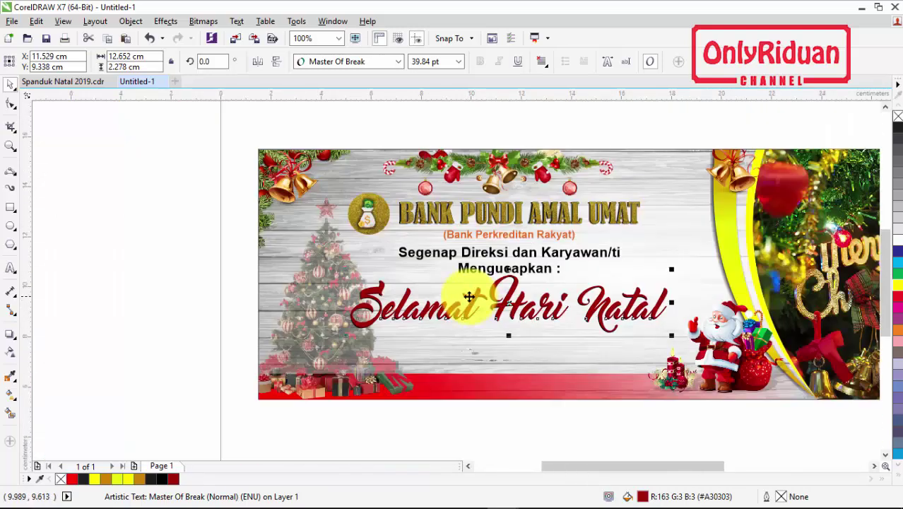
# Copy the lined "dan" divider and the "Tahun Baru 2020" text from Spanduk Natal 2019.cdr into Untitled-1.
pyautogui.click(62, 83)
pyautogui.click(324, 340)
pyautogui.scroll(2, 325, 340)
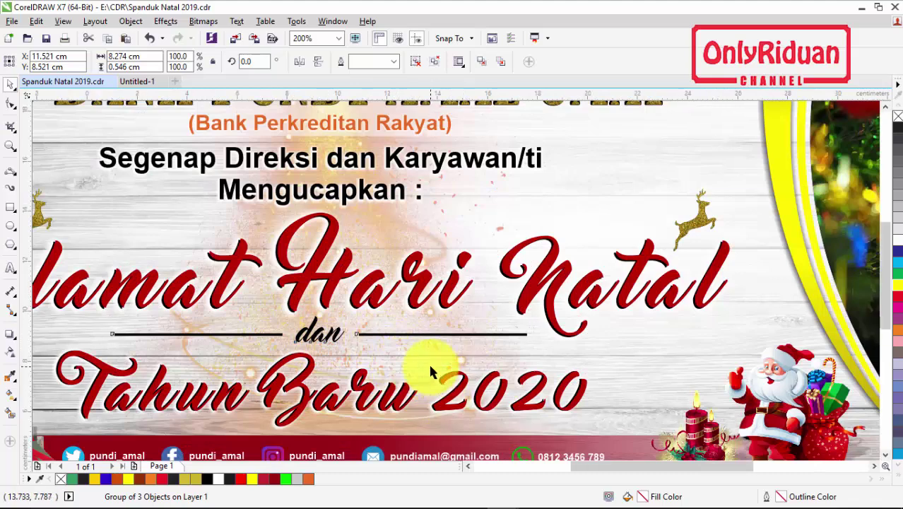
pyautogui.scroll(-2, 428, 362)
pyautogui.moveTo(101, 327); pyautogui.dragTo(519, 396)
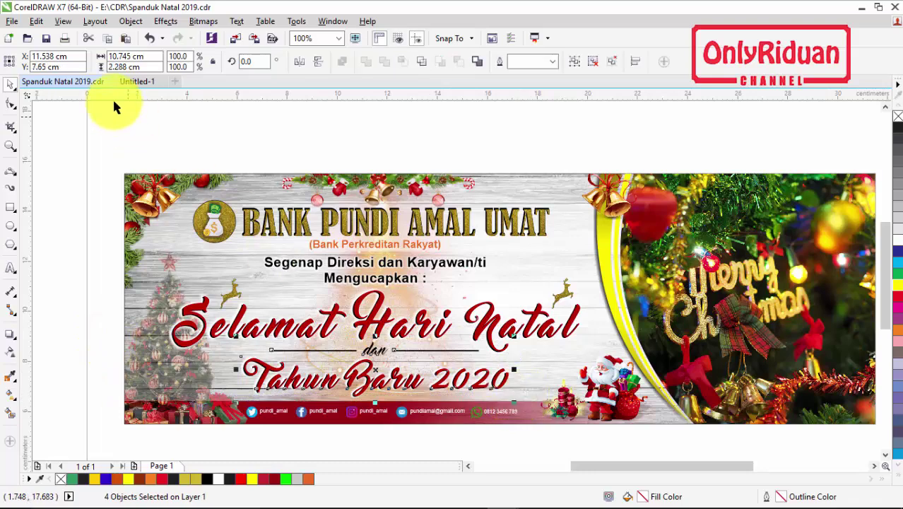
pyautogui.click(138, 82)
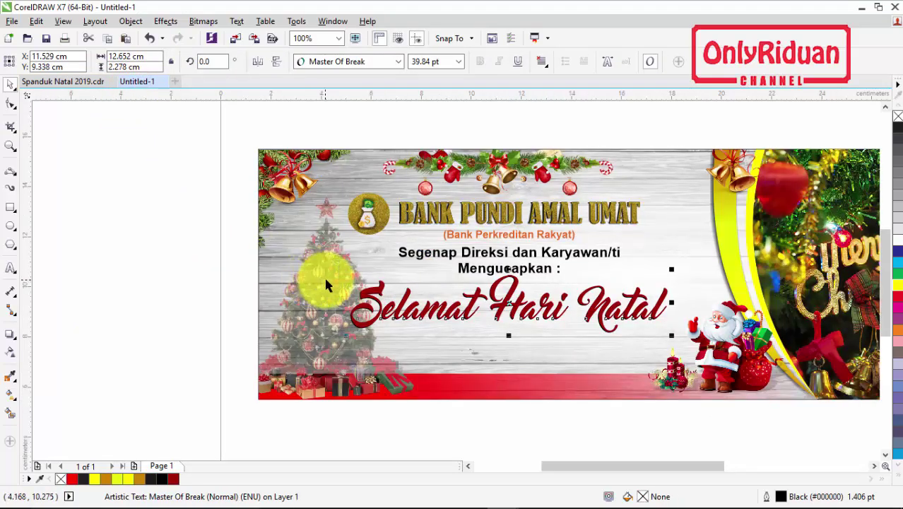
pyautogui.hotkey('ctrl', 'v')
# Nudge the pasted "dan" divider and "Tahun Baru 2020" text down so their centre is at about Y 7.52 cm.
pyautogui.press('Down')
pyautogui.press('Down')
pyautogui.press('Down')
pyautogui.press('Down')
pyautogui.press('Down')
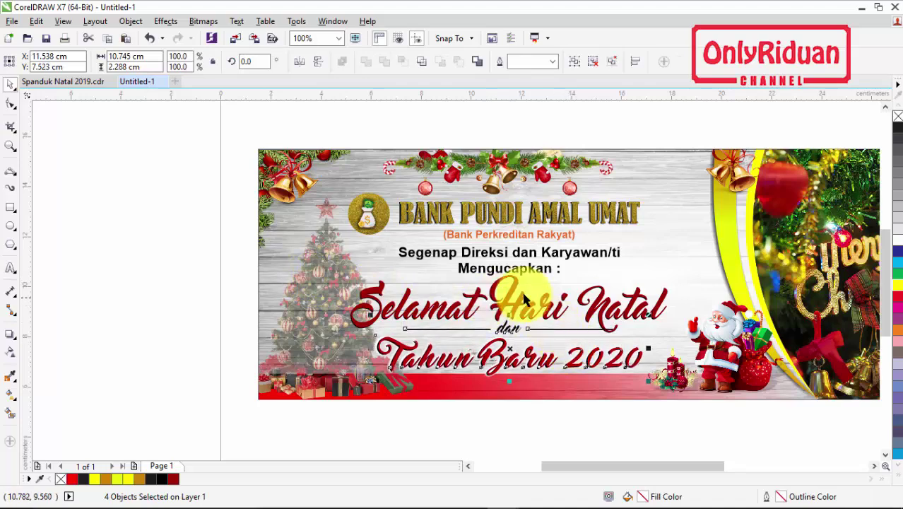
# Nudge the logo and all banner text up together so their centre is at about Y 10.24 cm, and deselect them.
pyautogui.moveTo(190, 183); pyautogui.dragTo(679, 382)
pyautogui.press('Up')
pyautogui.press('Up')
pyautogui.press('Up')
pyautogui.press('Up')
pyautogui.press('Up')
pyautogui.press('Up')
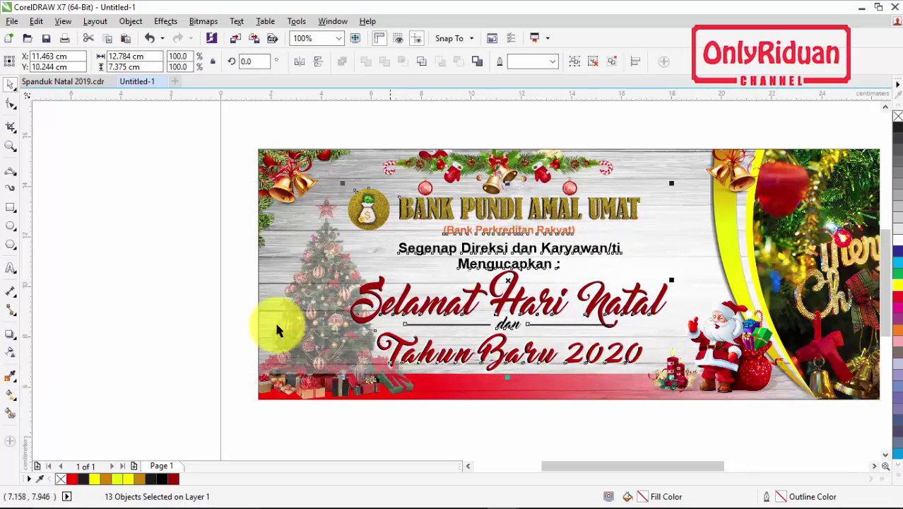
pyautogui.click(145, 268)
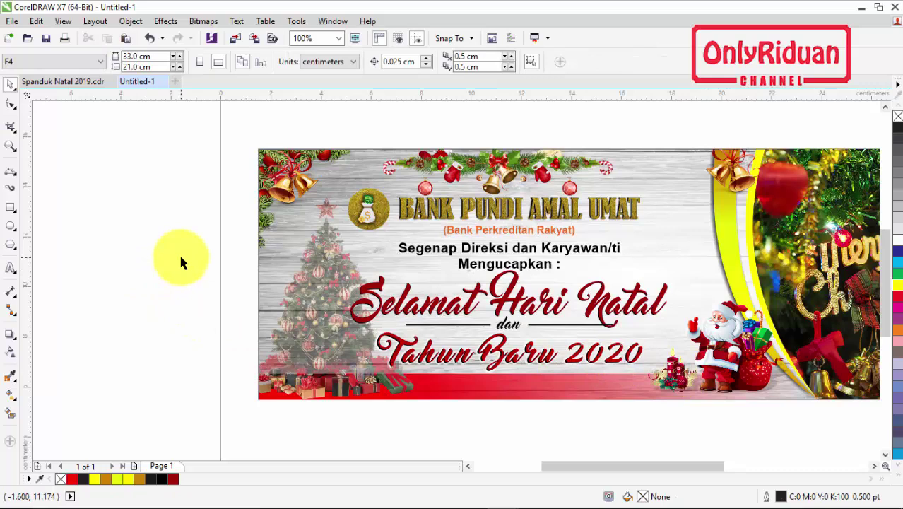
# Check the footer in Spanduk Natal 2019.cdr, then import logo-twitter into Untitled-1 about 1.39 cm wide on the red strip beside the gifts.
pyautogui.click(75, 82)
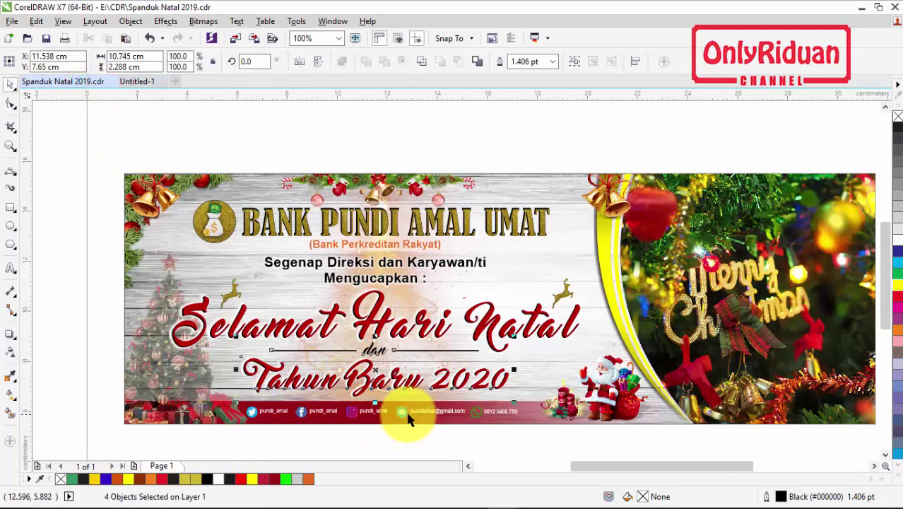
pyautogui.click(141, 82)
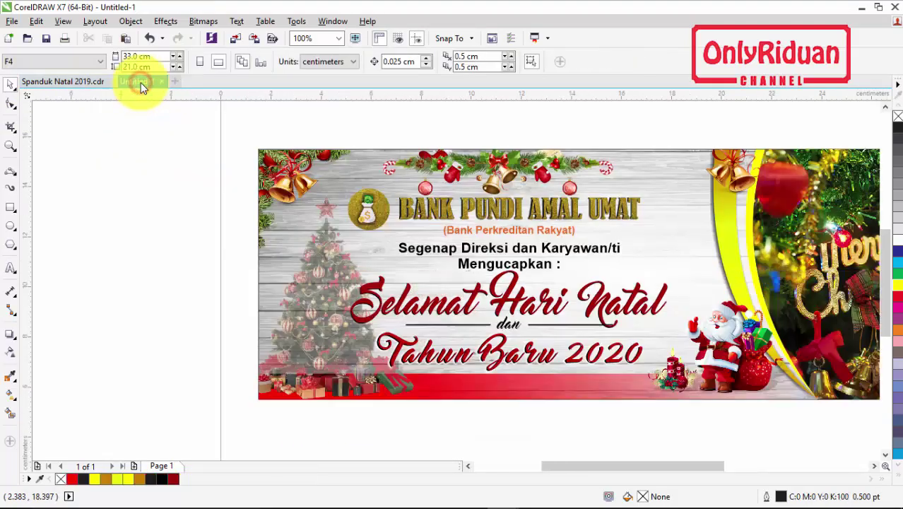
pyautogui.click(884, 455)
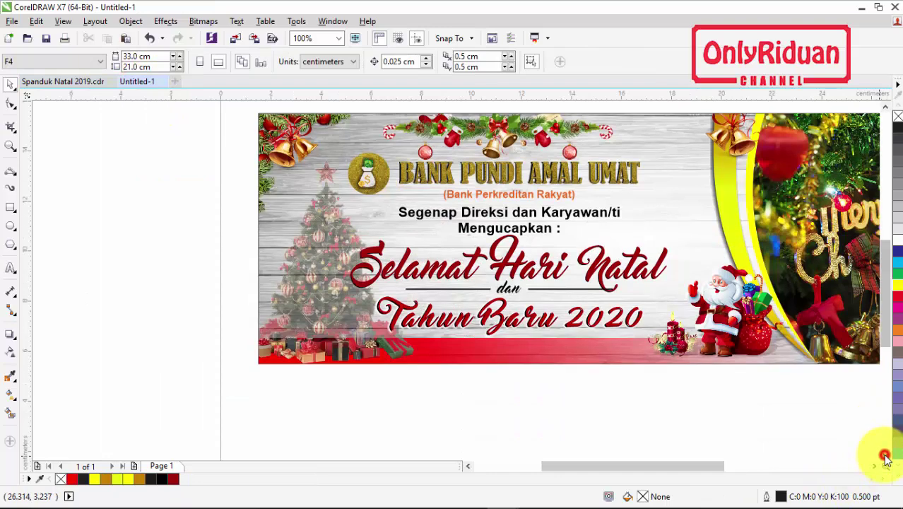
pyautogui.click(884, 455)
pyautogui.click(874, 466)
pyautogui.click(874, 466)
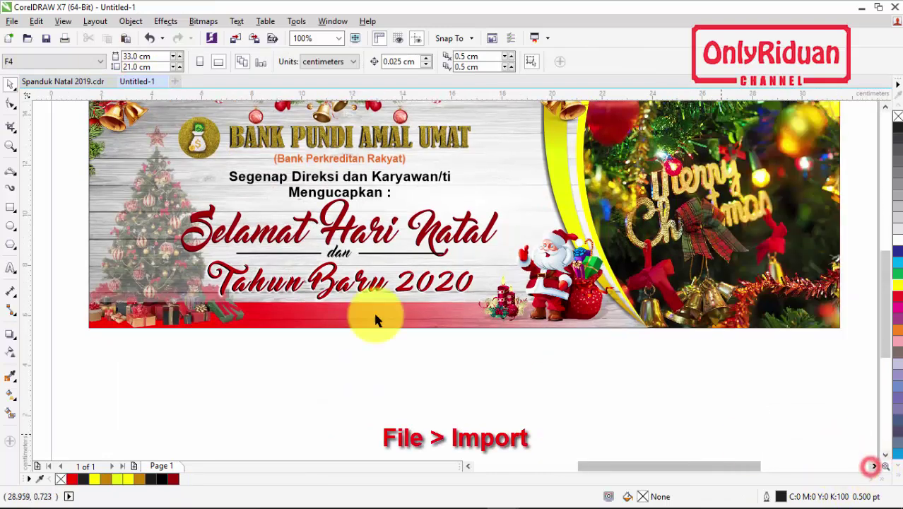
pyautogui.click(12, 21)
pyautogui.click(43, 225)
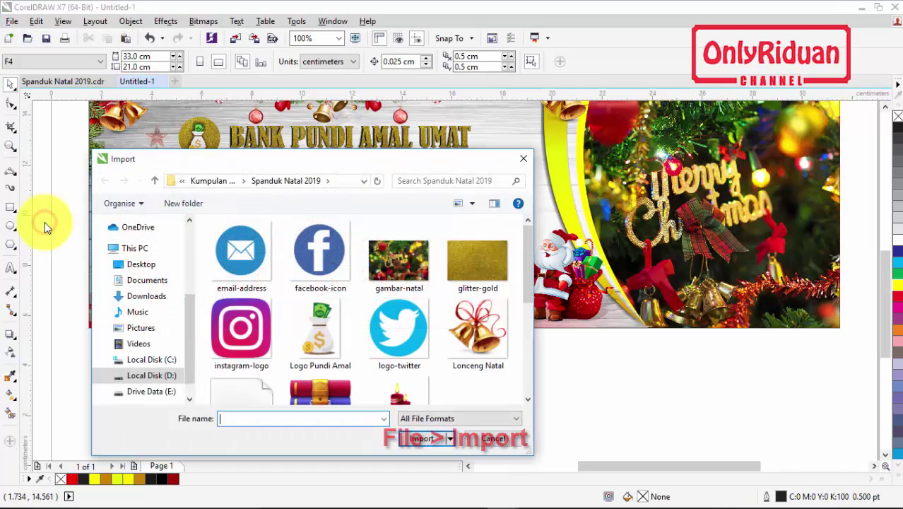
pyautogui.click(398, 330)
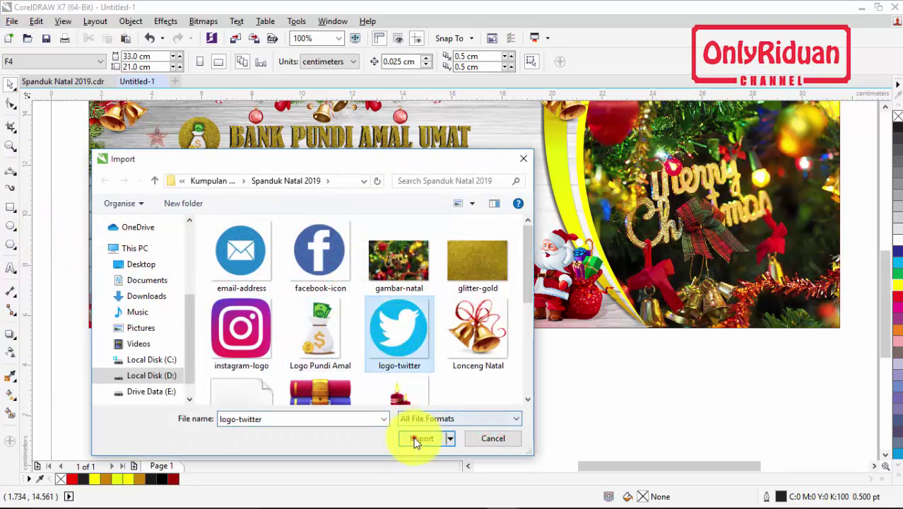
pyautogui.click(413, 439)
pyautogui.moveTo(227, 312); pyautogui.dragTo(240, 325)
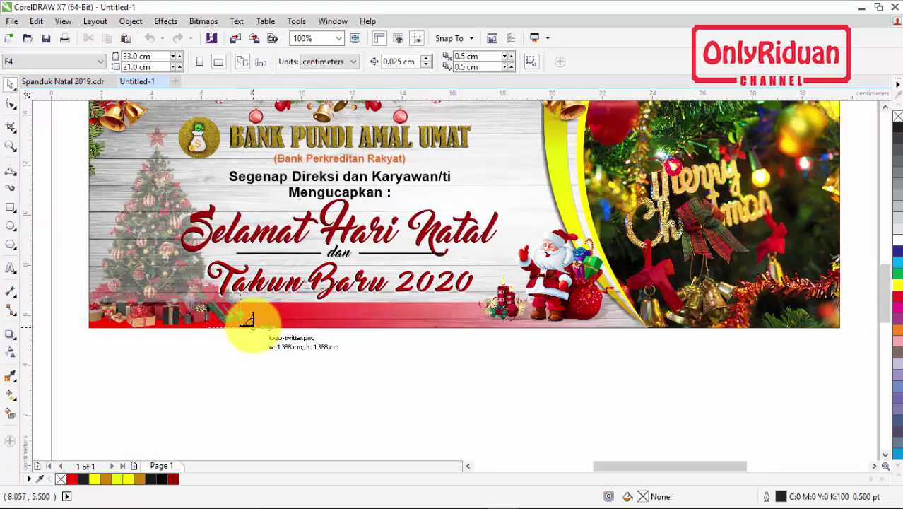
# Vectorise the Twitter logo with Quick Trace, reducing the bitmap, move the traced copy aside and delete the original bitmap.
pyautogui.scroll(2, 224, 312)
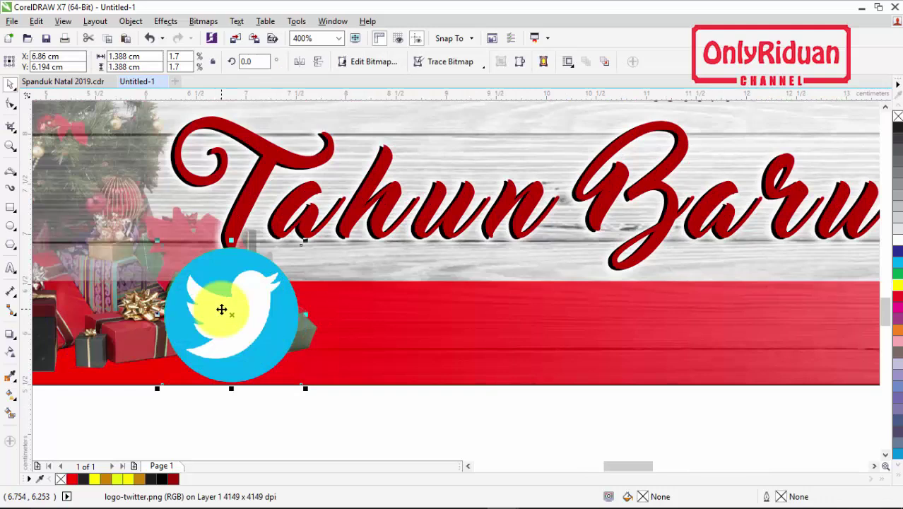
pyautogui.click(452, 62)
pyautogui.click(456, 79)
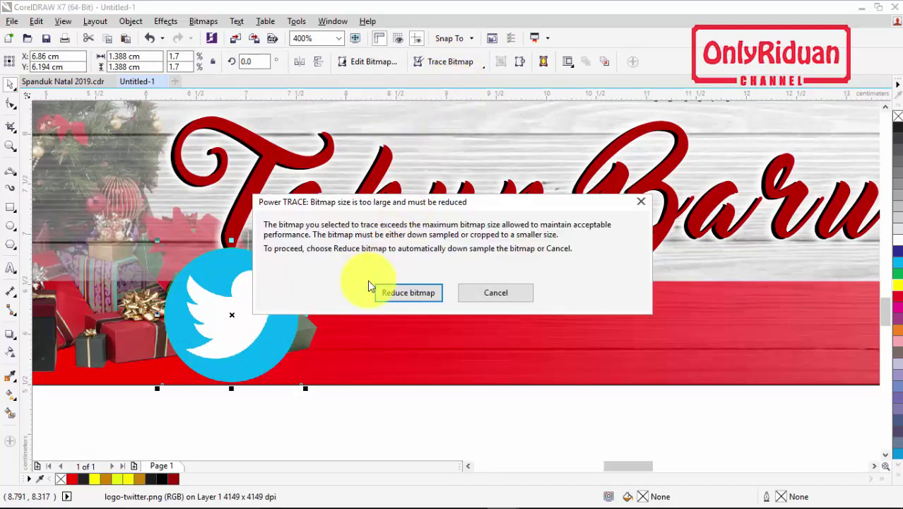
pyautogui.click(407, 292)
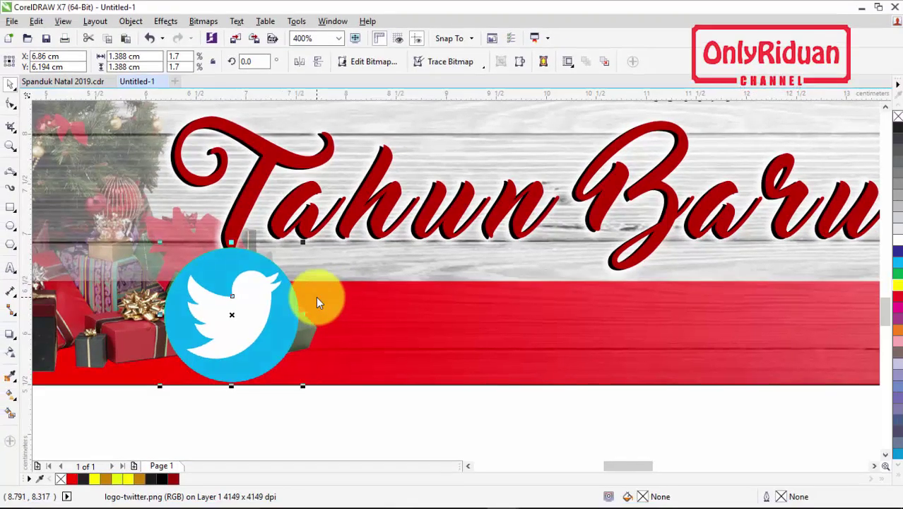
pyautogui.click(271, 294)
pyautogui.moveTo(272, 294); pyautogui.dragTo(416, 300)
pyautogui.click(250, 306)
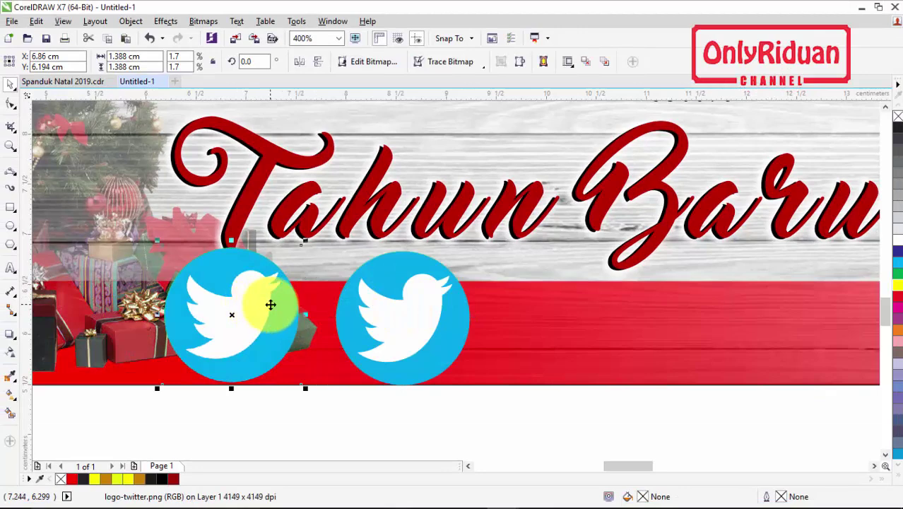
pyautogui.press('Delete')
# Scale the traced Twitter logo to about 0.53 cm and place it on the red strip just after the gifts.
pyautogui.scroll(-1, 349, 269)
pyautogui.moveTo(427, 363); pyautogui.dragTo(332, 248)
pyautogui.moveTo(415, 257); pyautogui.dragTo(357, 303)
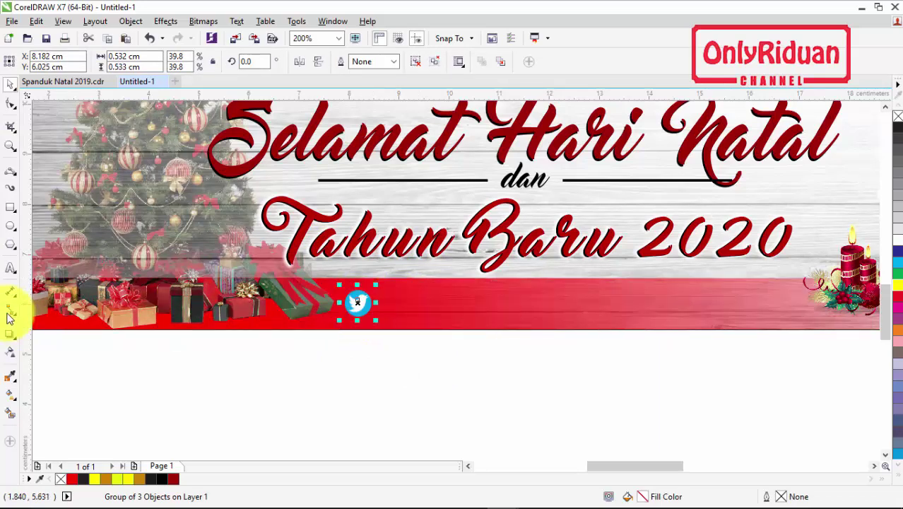
# Add the text "pundi_amal" beside the Twitter logo in bold Arial, scaled to about 10.3 pt and filled white.
pyautogui.click(10, 268)
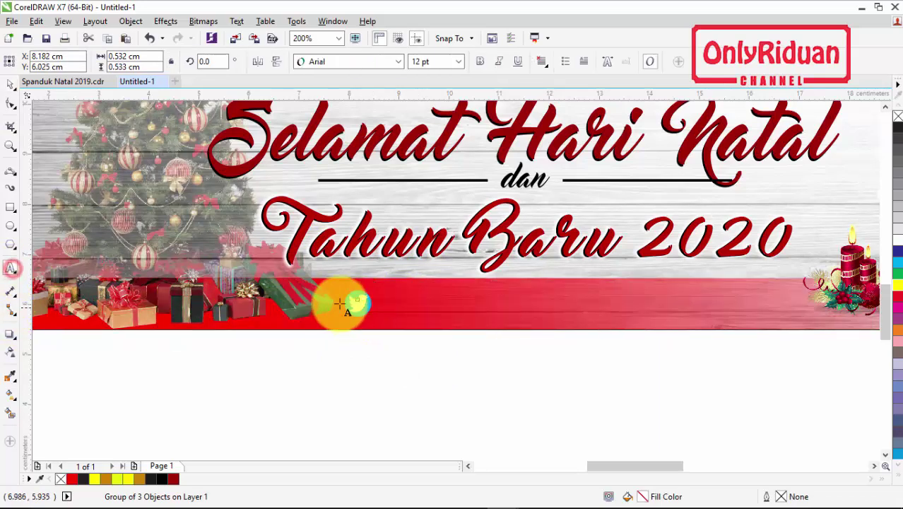
pyautogui.click(391, 306)
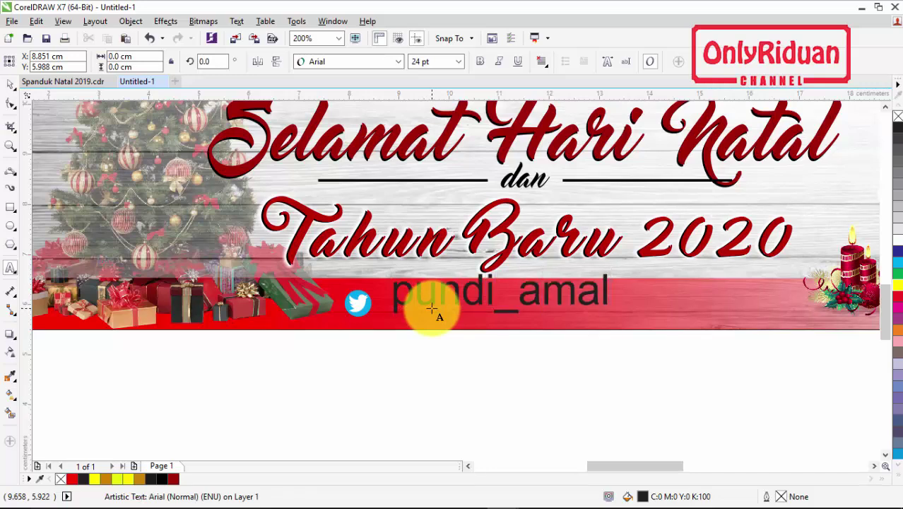
pyautogui.click(7, 88)
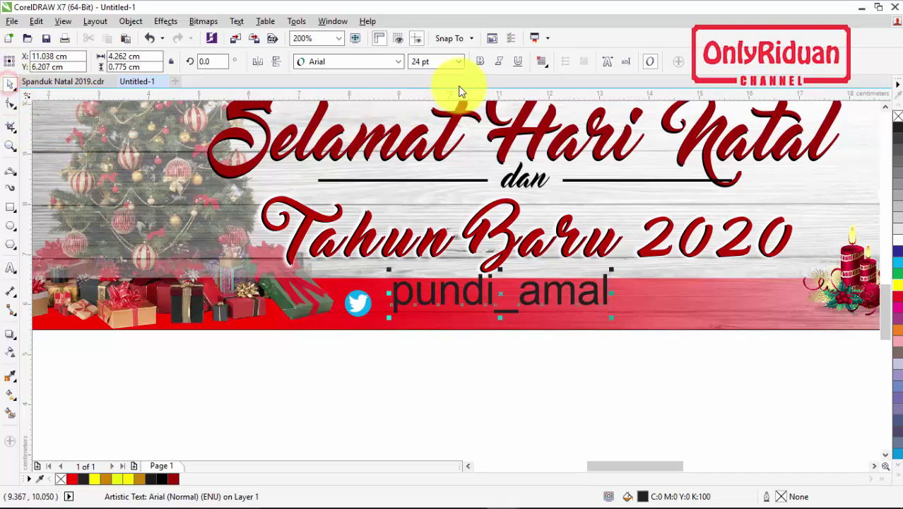
pyautogui.click(485, 62)
pyautogui.moveTo(631, 264); pyautogui.dragTo(487, 267)
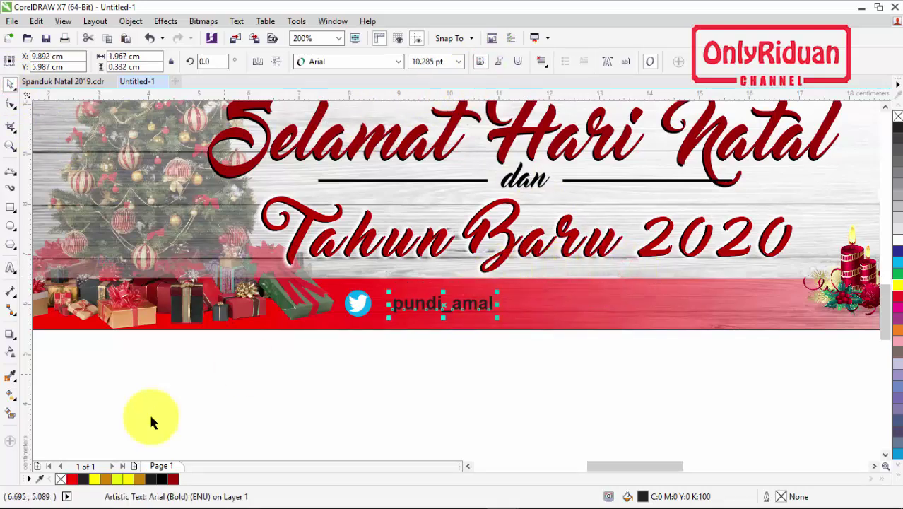
pyautogui.click(895, 239)
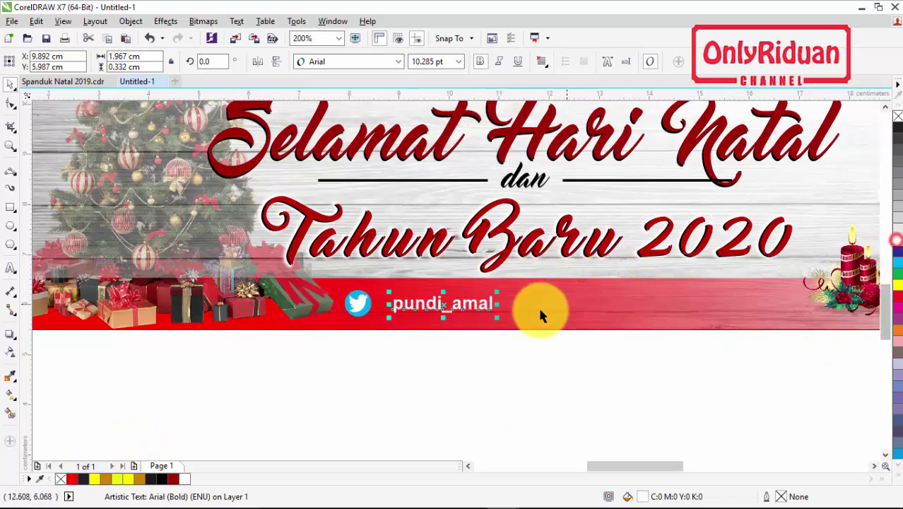
# Move "pundi_amal" closer to the Twitter logo, then scale the pair down together to about 2.2 cm wide.
pyautogui.scroll(2, 442, 311)
pyautogui.moveTo(443, 300); pyautogui.dragTo(407, 296)
pyautogui.scroll(-2, 410, 296)
pyautogui.scroll(-2, 409, 297)
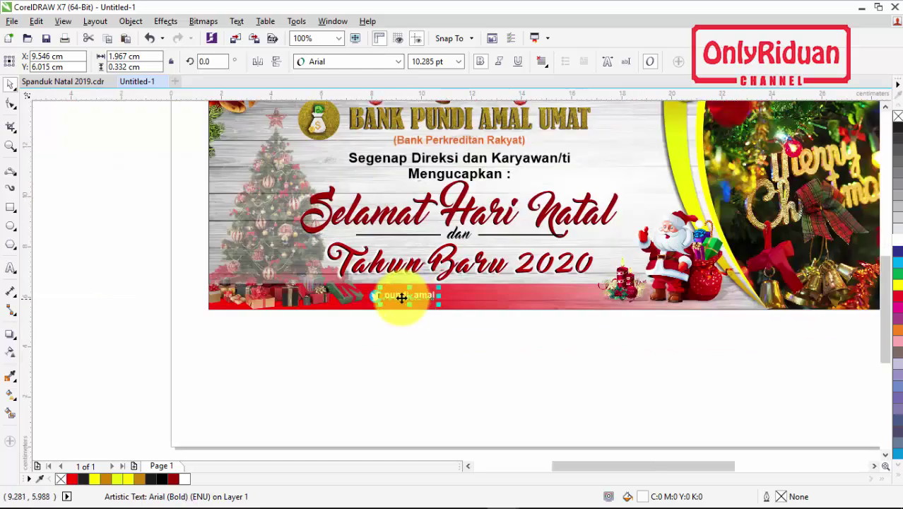
pyautogui.moveTo(473, 335); pyautogui.dragTo(358, 281)
pyautogui.scroll(2, 356, 279)
pyautogui.moveTo(516, 328); pyautogui.dragTo(492, 342)
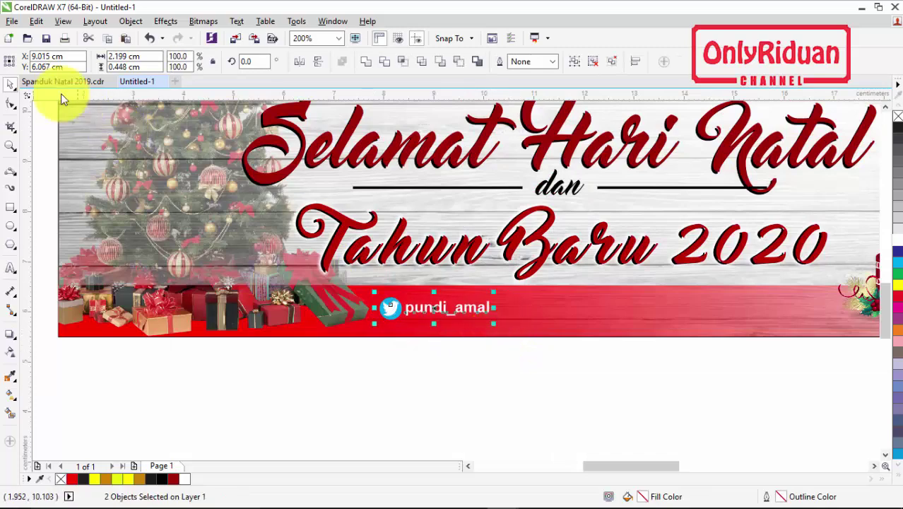
# Import facebook-icon about 1.03 cm wide on the red strip, after the "pundi_amal" text.
pyautogui.click(12, 21)
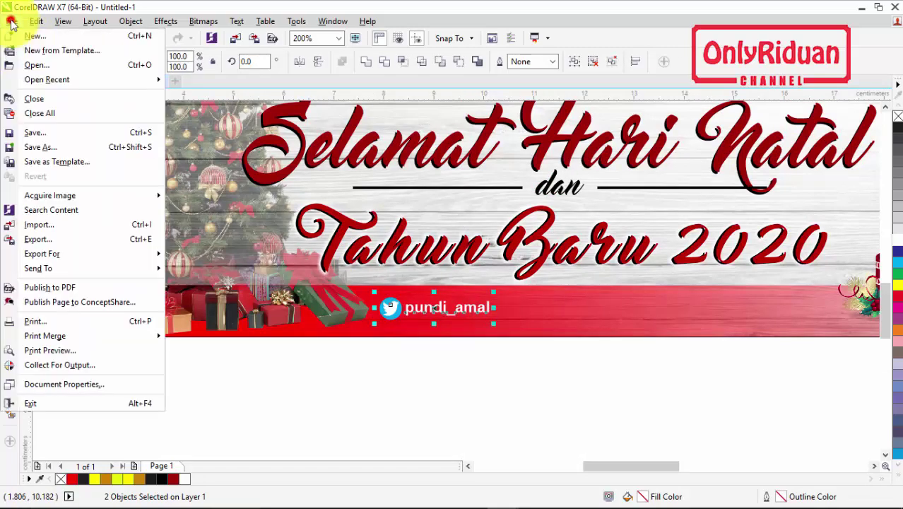
pyautogui.click(41, 226)
pyautogui.click(307, 254)
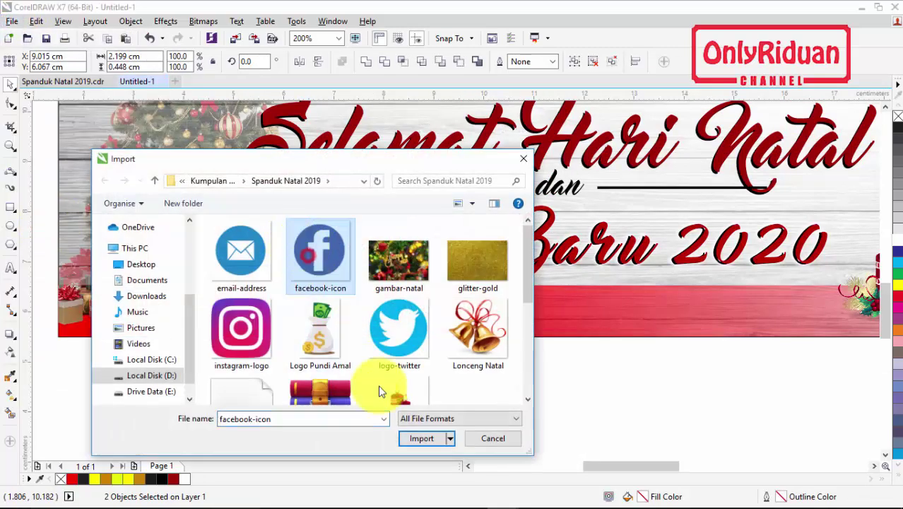
pyautogui.click(417, 438)
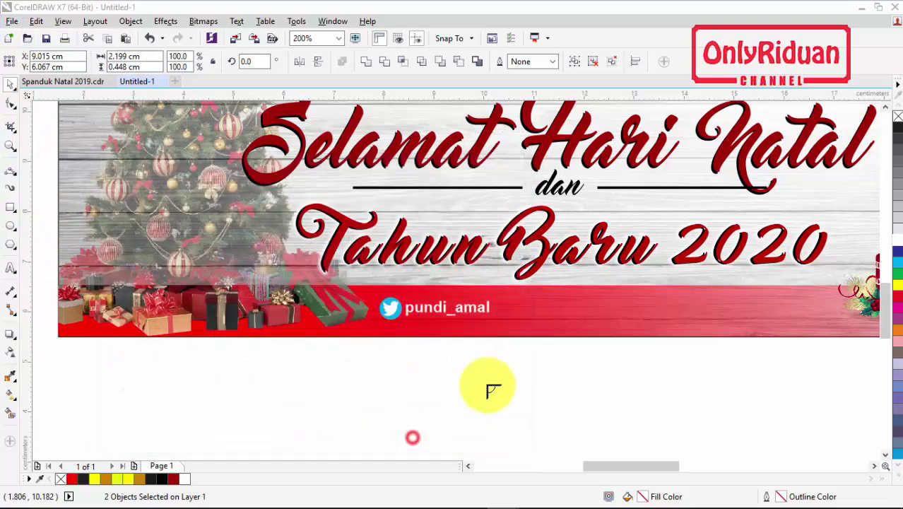
pyautogui.click(592, 332)
pyautogui.scroll(2, 570, 319)
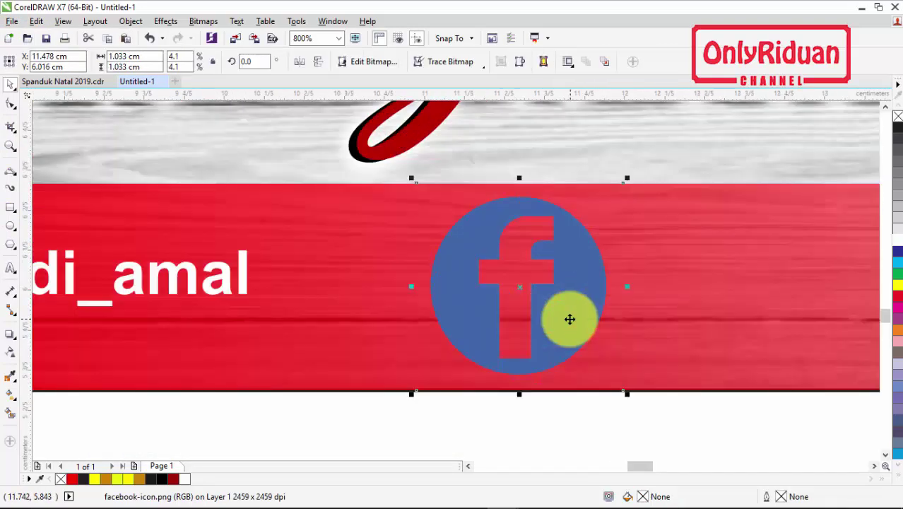
# Try to vectorise the Facebook icon with Quick Trace, move the result aside and delete it.
pyautogui.scroll(-1, 557, 291)
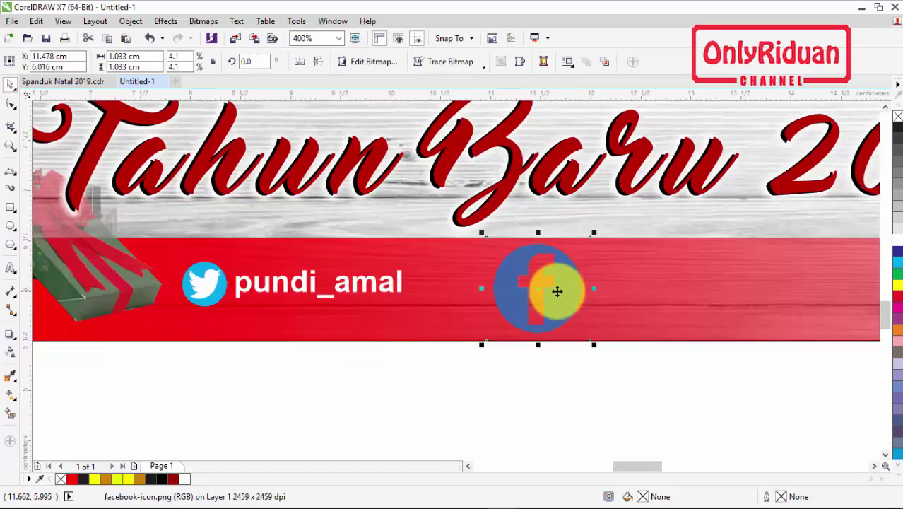
pyautogui.click(447, 61)
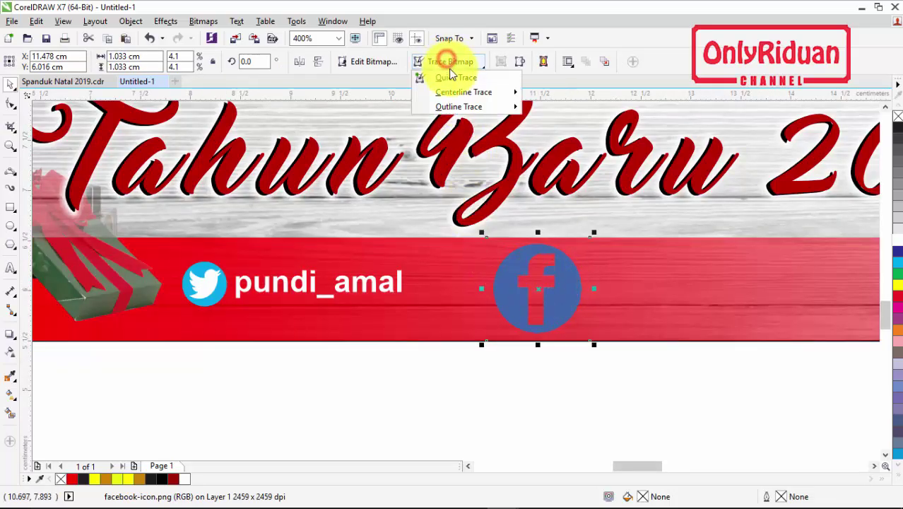
pyautogui.click(447, 77)
pyautogui.moveTo(480, 276)
pyautogui.mouseDown()
pyautogui.moveTo(553, 296)
pyautogui.moveTo(540, 276)
pyautogui.moveTo(645, 275)
pyautogui.mouseUp()
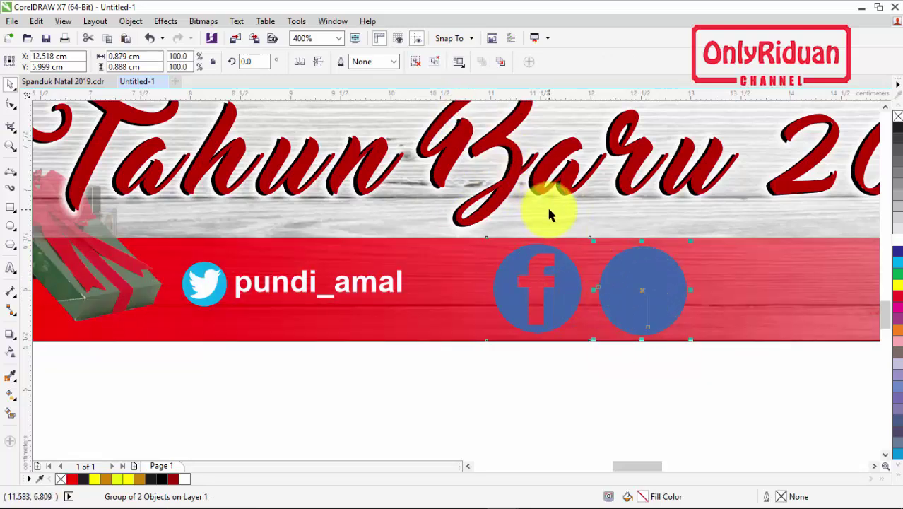
pyautogui.press('Delete')
# Trace the Facebook icon with Outline Trace set to High Quality Image, keeping the default settings.
pyautogui.click(565, 279)
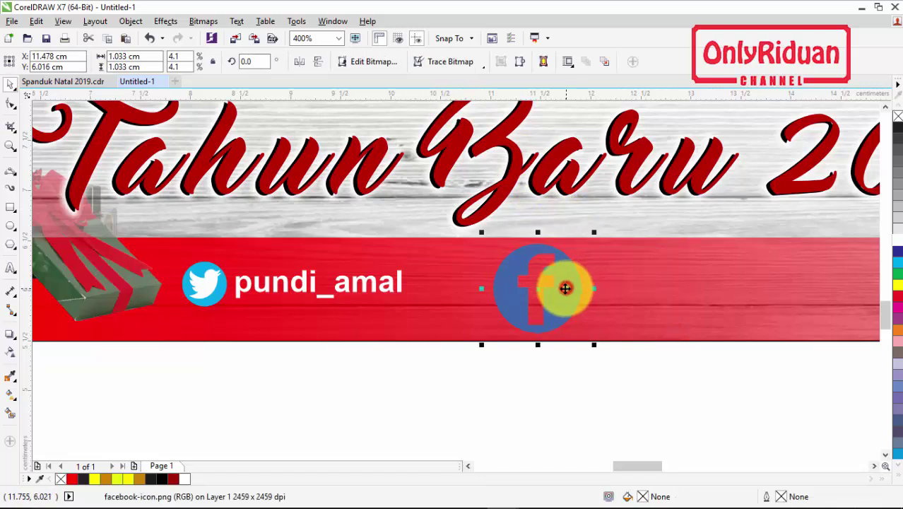
pyautogui.click(460, 63)
pyautogui.moveTo(459, 107)
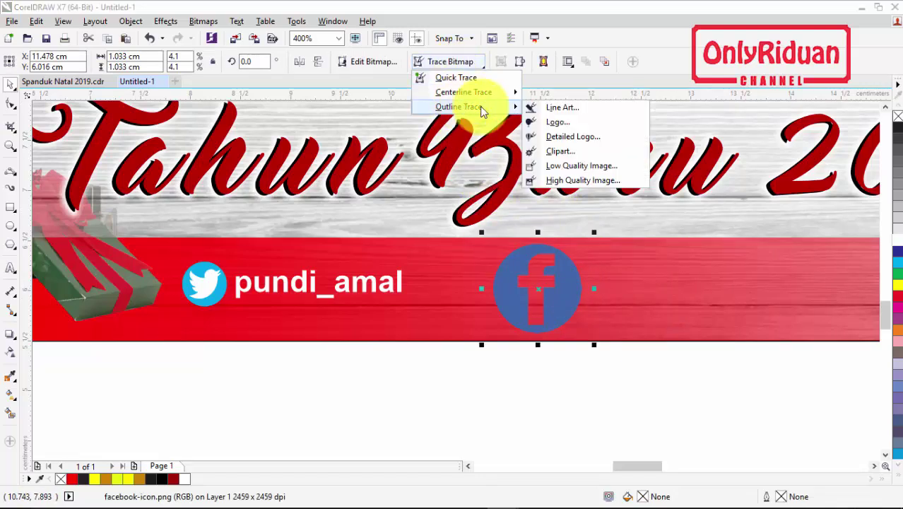
pyautogui.click(583, 180)
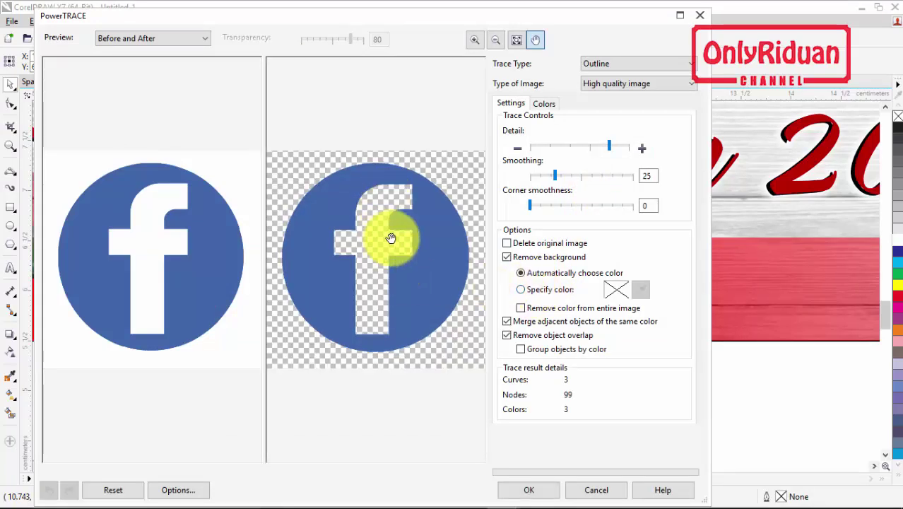
pyautogui.click(529, 493)
# Move the traced Facebook icon aside, delete the original bitmap, and put the trace back at about X 11.65, Y 6.03 cm.
pyautogui.moveTo(555, 322)
pyautogui.mouseDown()
pyautogui.moveTo(611, 302)
pyautogui.moveTo(676, 301)
pyautogui.mouseUp()
pyautogui.click(564, 296)
pyautogui.press('Delete')
pyautogui.moveTo(659, 305); pyautogui.dragTo(556, 304)
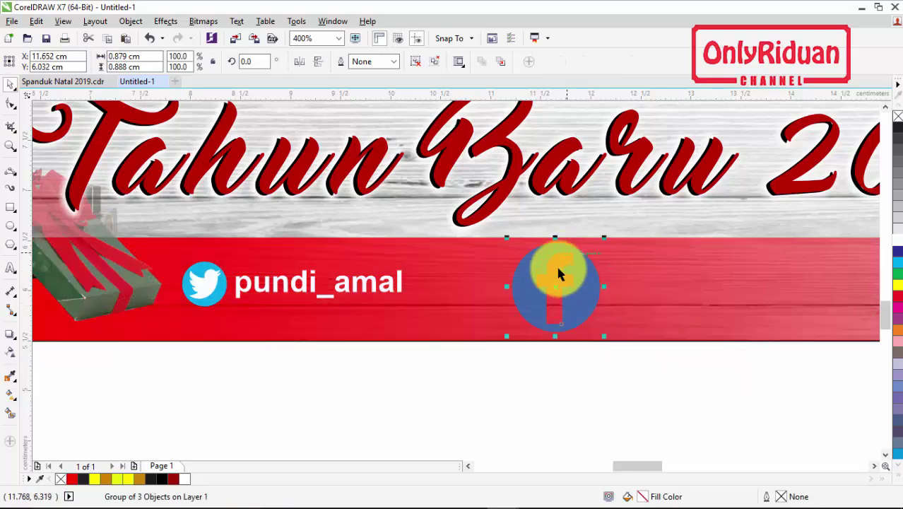
# Draw a circle about 0.78 cm in diameter, fill it white and centre it over the Facebook icon.
pyautogui.click(10, 225)
pyautogui.moveTo(408, 337); pyautogui.dragTo(487, 416)
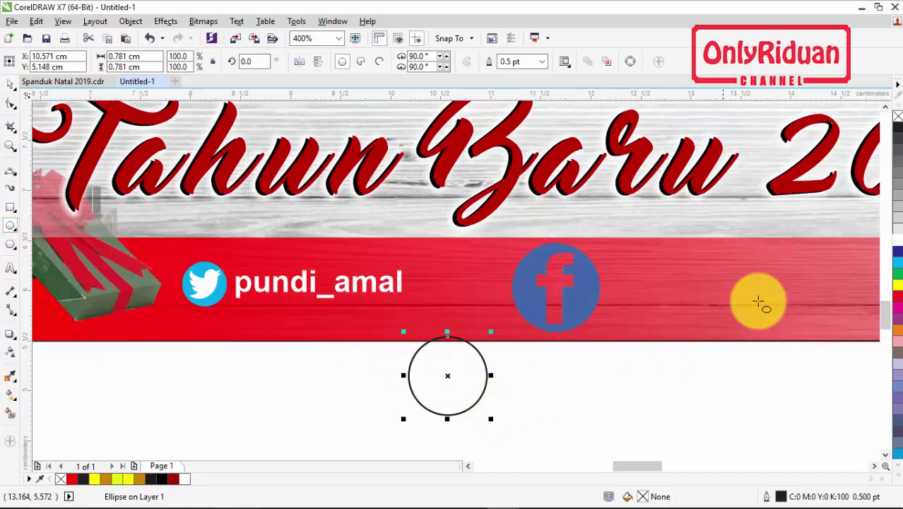
pyautogui.click(895, 242)
pyautogui.moveTo(447, 374); pyautogui.dragTo(556, 290)
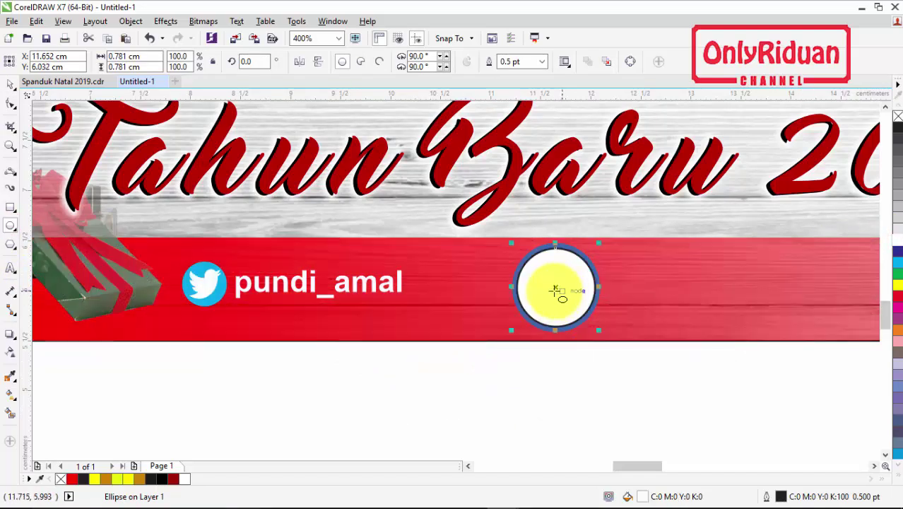
# Bring the traced Facebook icon group to the front of the page, above the white circle.
pyautogui.click(8, 84)
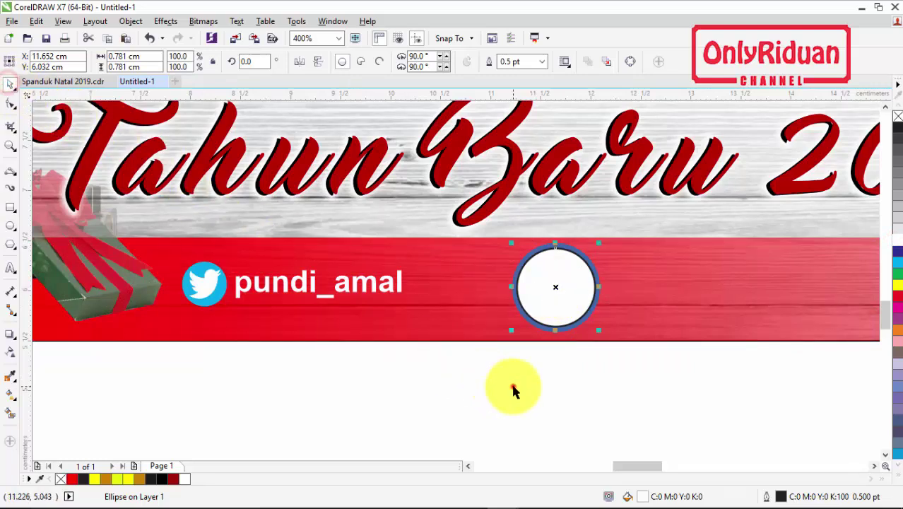
pyautogui.click(512, 383)
pyautogui.click(553, 333)
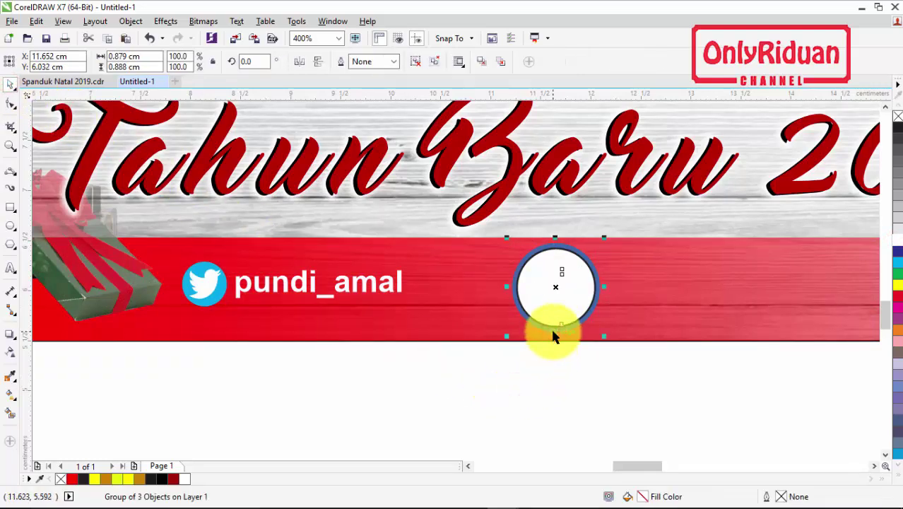
pyautogui.rightClick(553, 332)
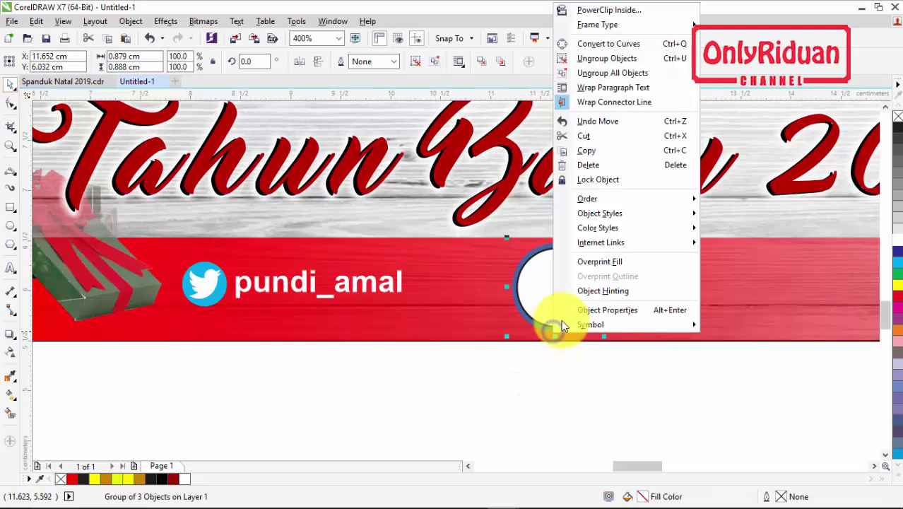
pyautogui.moveTo(606, 198)
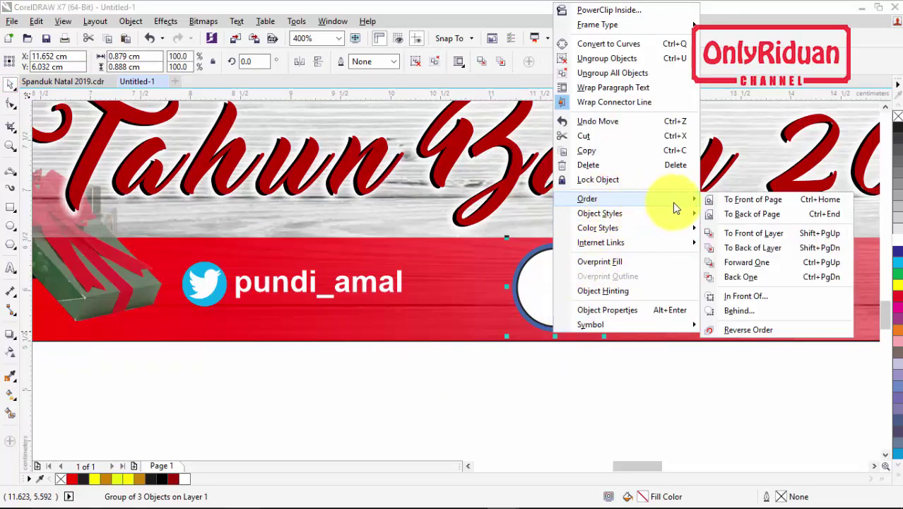
pyautogui.click(728, 199)
# Group the Facebook icon with its white circle, shrink it to match the Twitter icon, and place it beside the Twitter handle.
pyautogui.moveTo(649, 378); pyautogui.dragTo(478, 234)
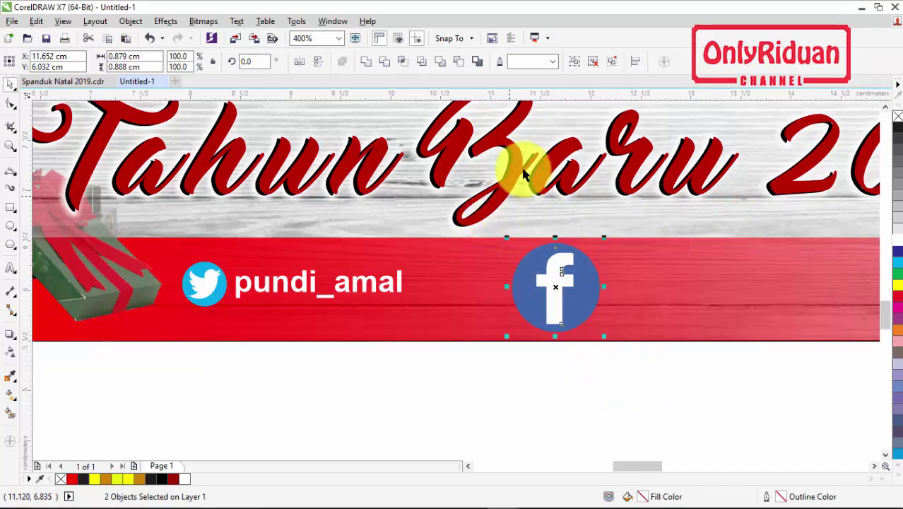
pyautogui.click(577, 62)
pyautogui.moveTo(603, 337); pyautogui.dragTo(555, 322)
pyautogui.moveTo(538, 266); pyautogui.dragTo(477, 284)
# Duplicate the white pundi_amal text beside the Facebook icon at about X 12.09, Y 6.06 cm.
pyautogui.click(401, 283)
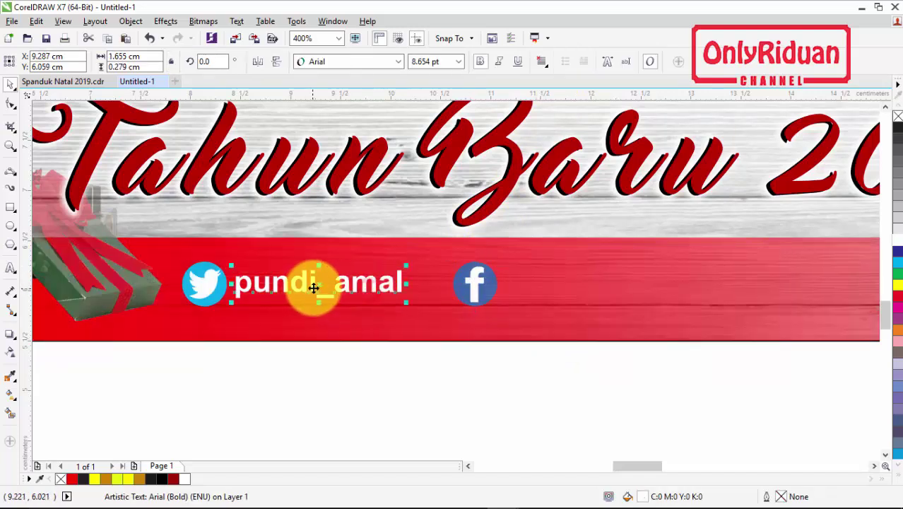
pyautogui.moveTo(319, 284); pyautogui.dragTo(600, 291)
pyautogui.moveTo(599, 285); pyautogui.dragTo(598, 282)
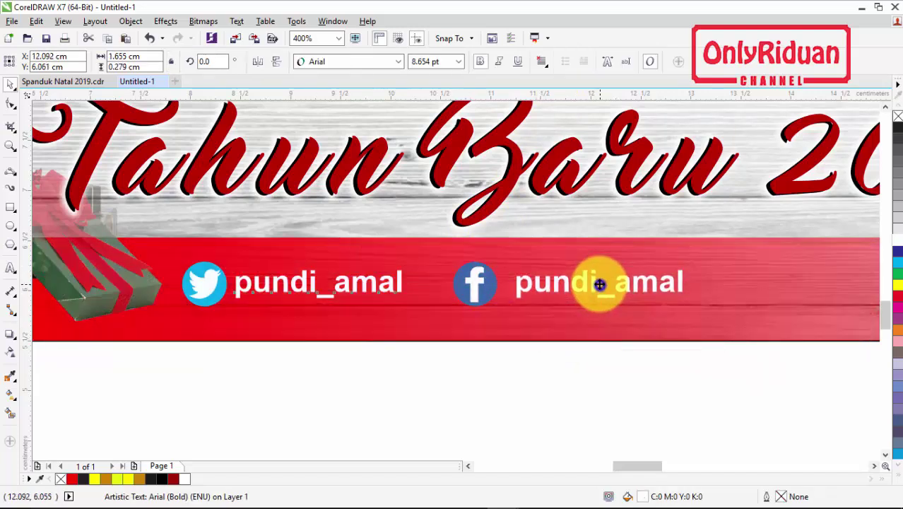
pyautogui.click(551, 362)
# Select all objects of the banner and combine them into one group.
pyautogui.scroll(-1, 550, 362)
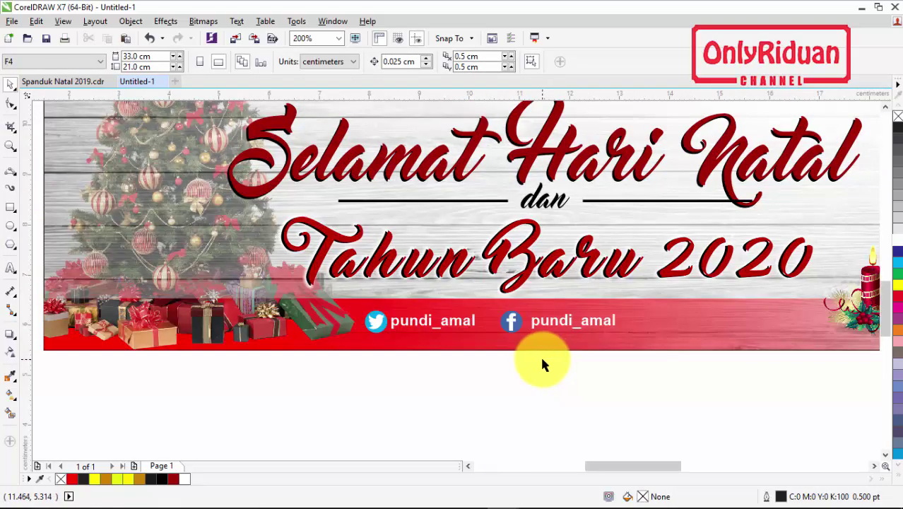
pyautogui.scroll(-1, 540, 354)
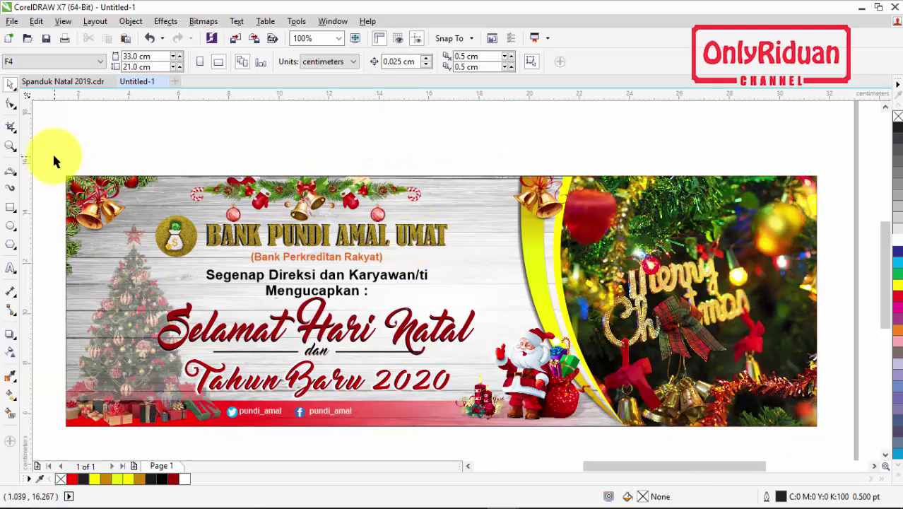
pyautogui.moveTo(54, 153); pyautogui.dragTo(698, 348)
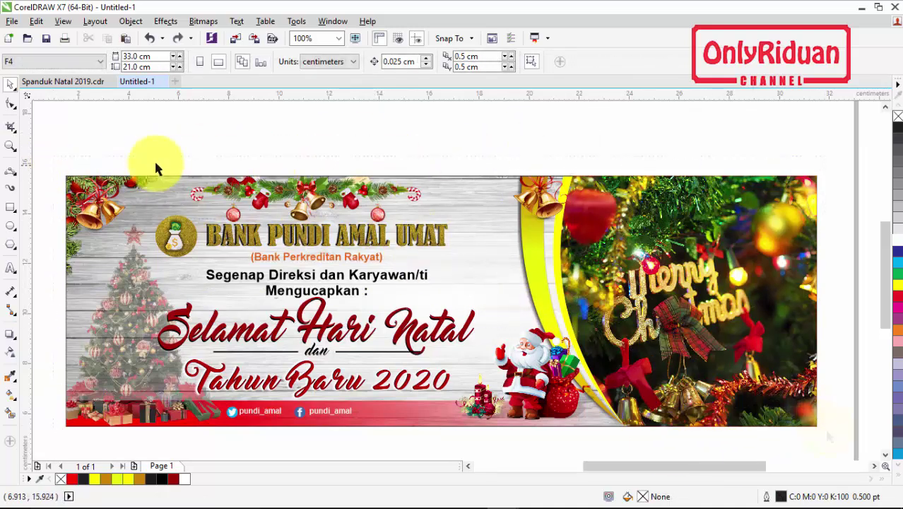
pyautogui.moveTo(52, 152); pyautogui.dragTo(830, 440)
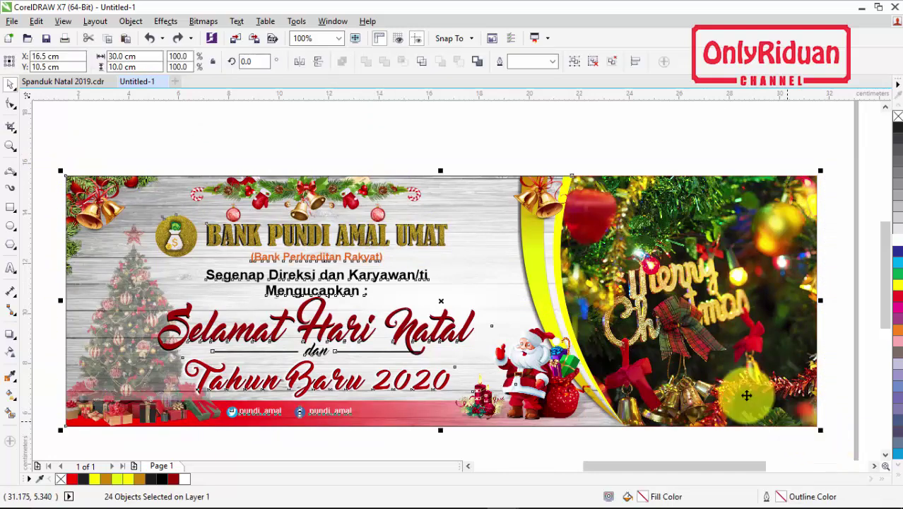
pyautogui.click(574, 62)
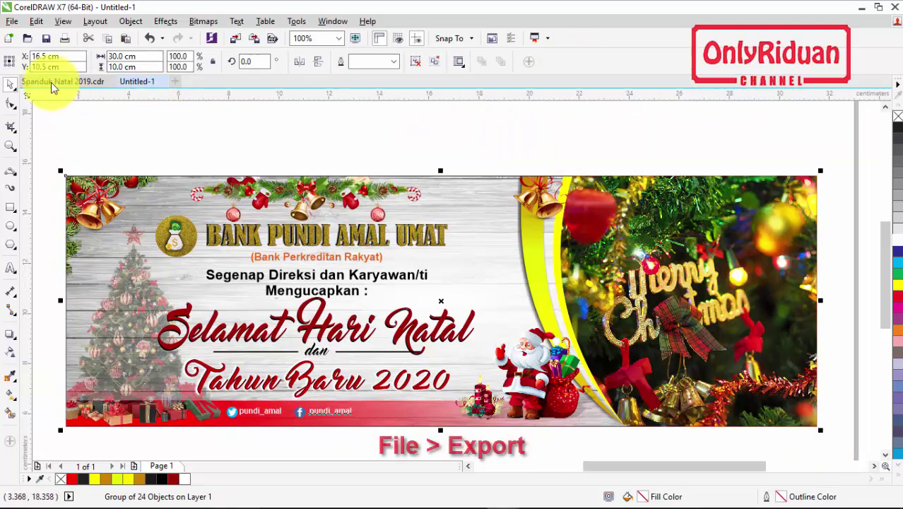
# Start exporting the banner as a JPG named "Spanduk Natal 1x3m 1 lembar MA" in the Spanduk Natal 2019 folder.
pyautogui.click(12, 21)
pyautogui.click(42, 238)
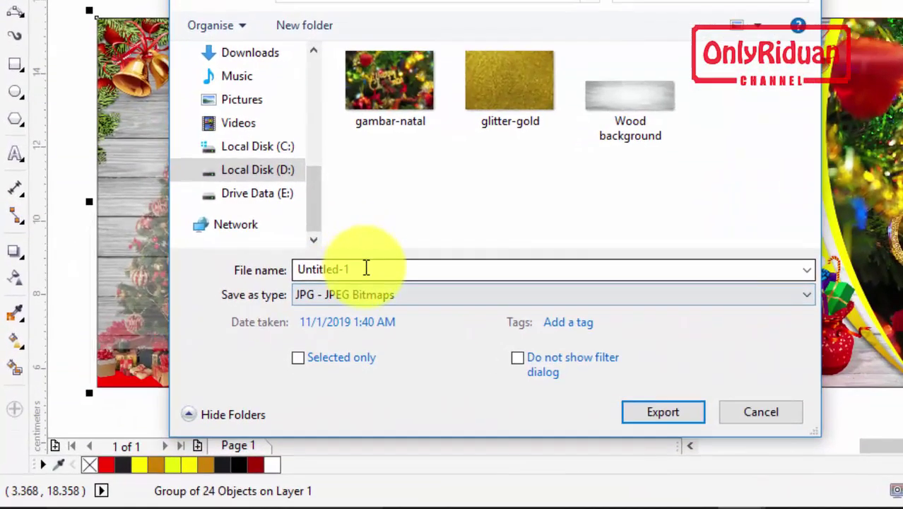
pyautogui.moveTo(247, 344); pyautogui.dragTo(176, 342)
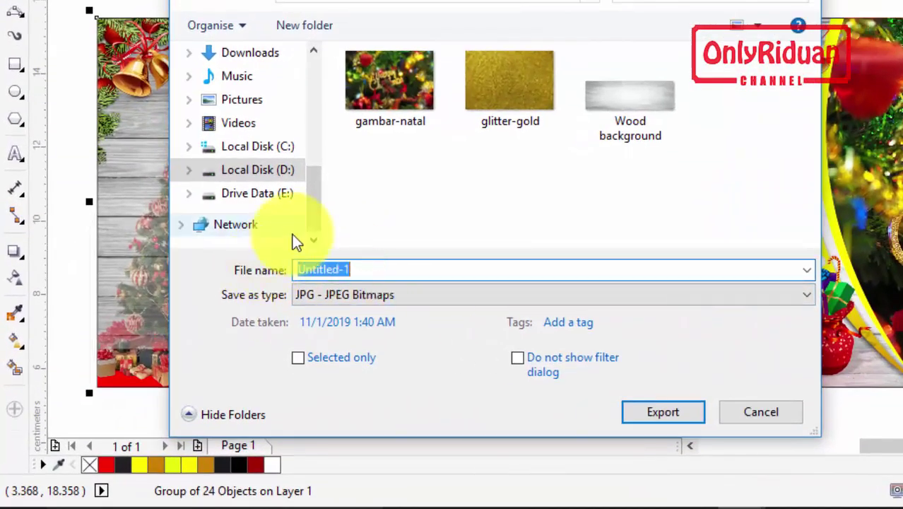
pyautogui.write('S')
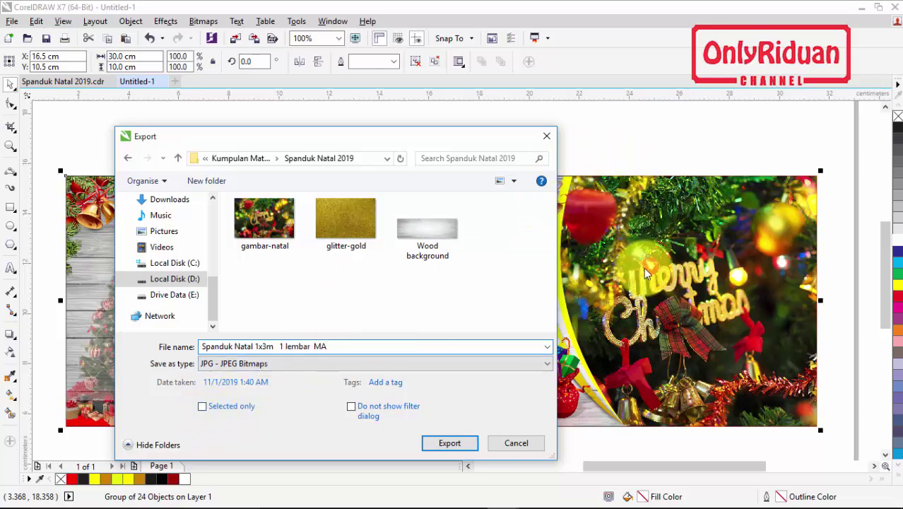
pyautogui.click(449, 442)
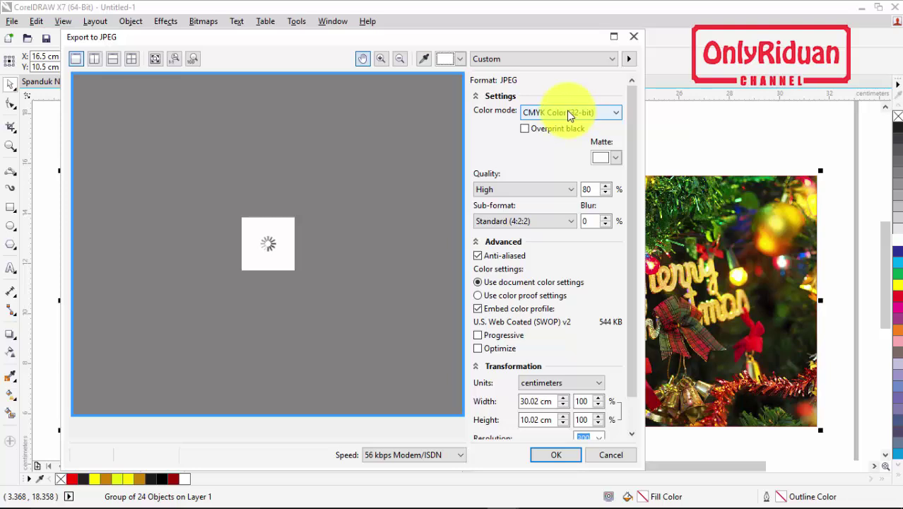
# Set the JPEG export resolution to 96 and the width to 300 cm, keeping the aspect ratio.
pyautogui.moveTo(633, 134); pyautogui.dragTo(619, 246)
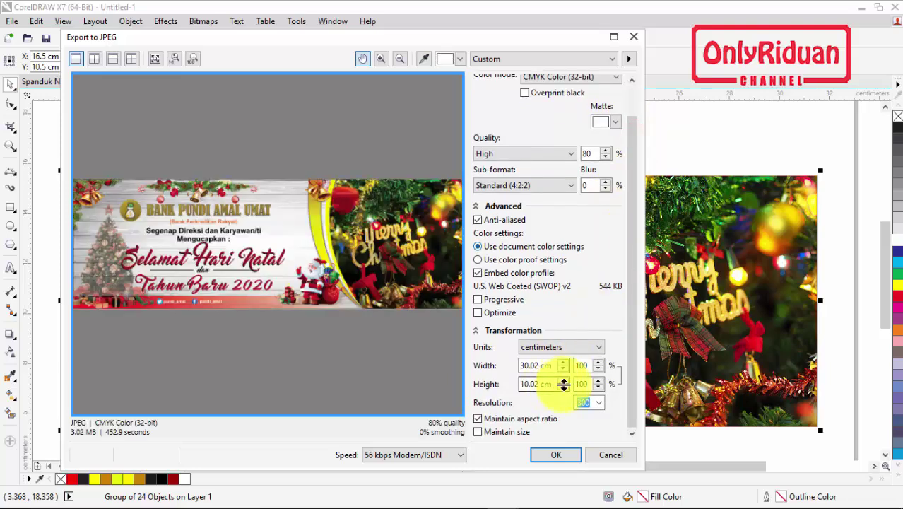
pyautogui.click(598, 403)
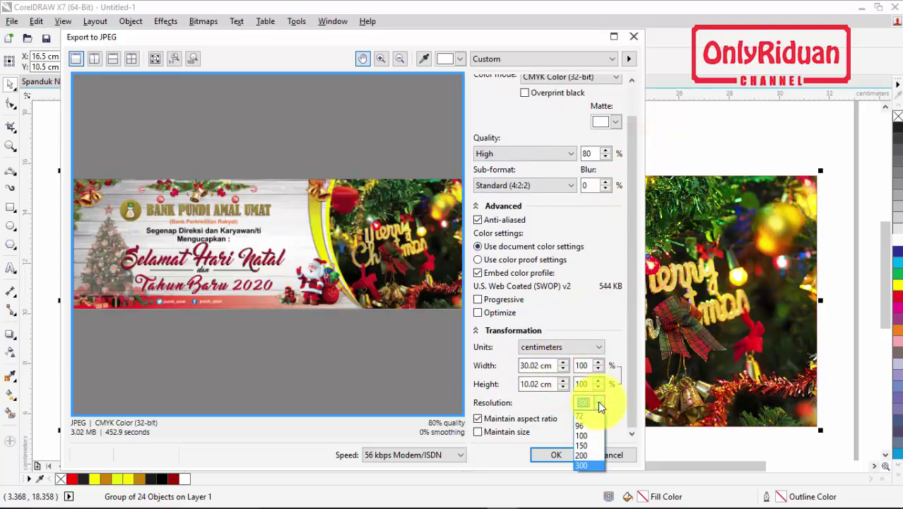
pyautogui.click(583, 424)
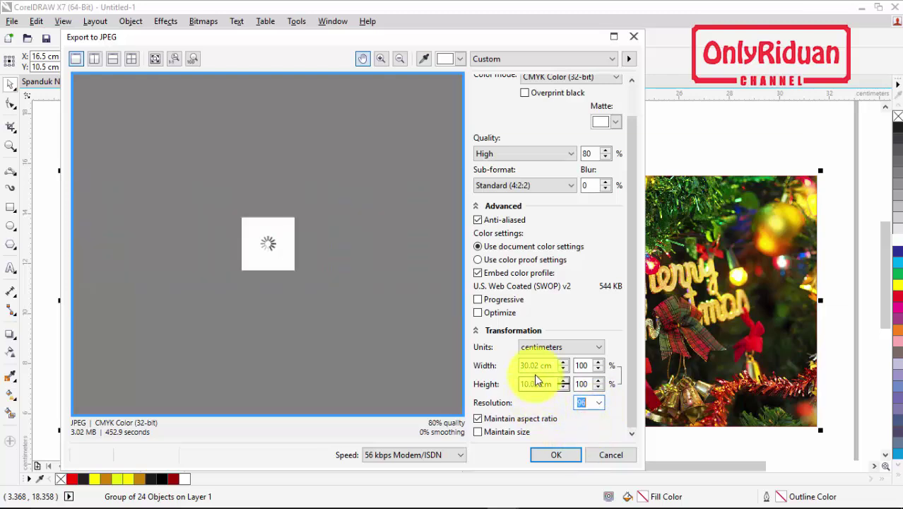
pyautogui.moveTo(536, 366); pyautogui.dragTo(507, 368)
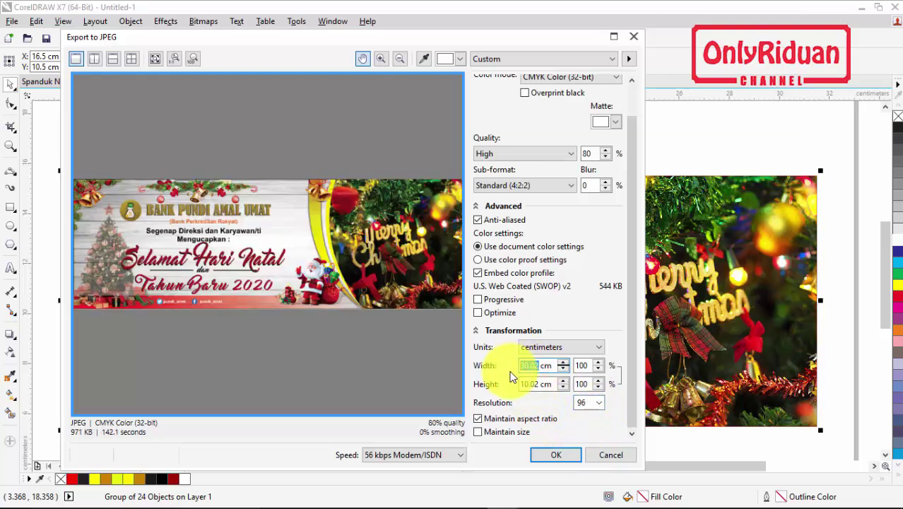
pyautogui.write('3')
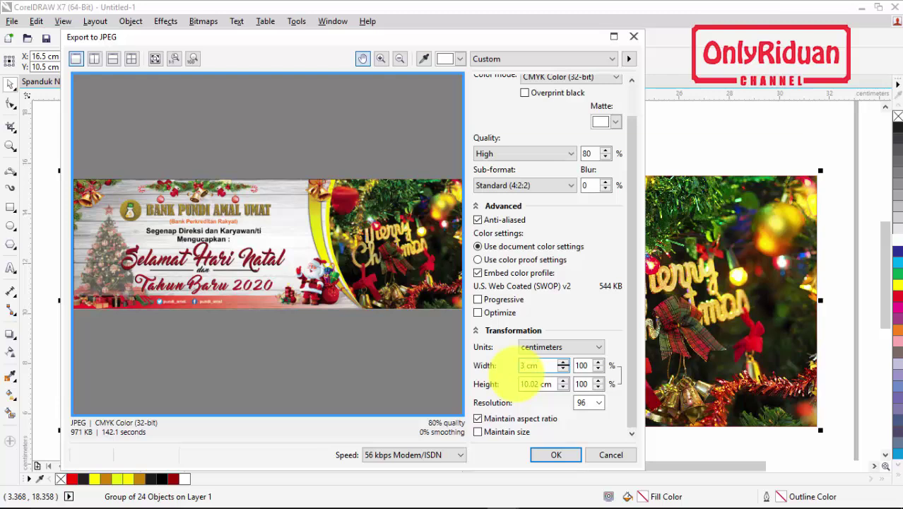
pyautogui.write('00')
pyautogui.click(534, 384)
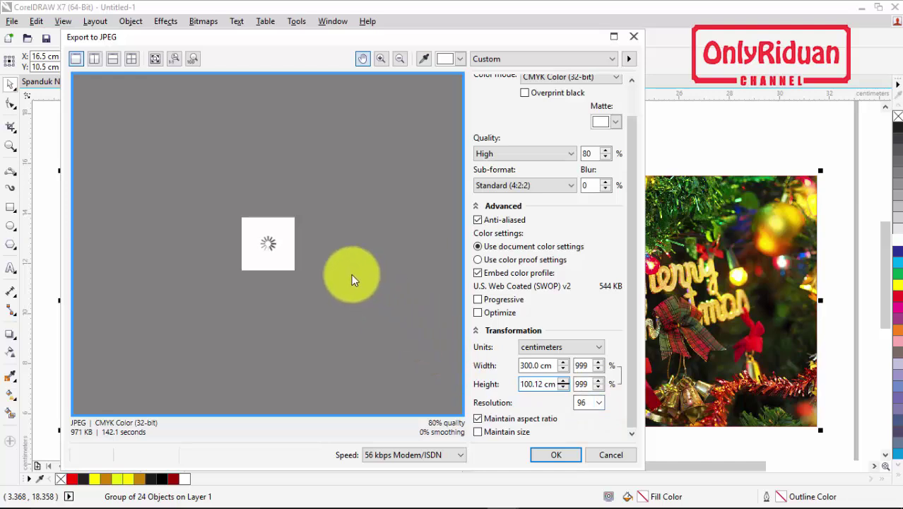
# Examine the JPEG export preview across the whole banner for image quality at the enlarged size.
pyautogui.moveTo(354, 280); pyautogui.dragTo(178, 152)
pyautogui.moveTo(369, 373); pyautogui.dragTo(288, 257)
pyautogui.moveTo(452, 410); pyautogui.dragTo(243, 196)
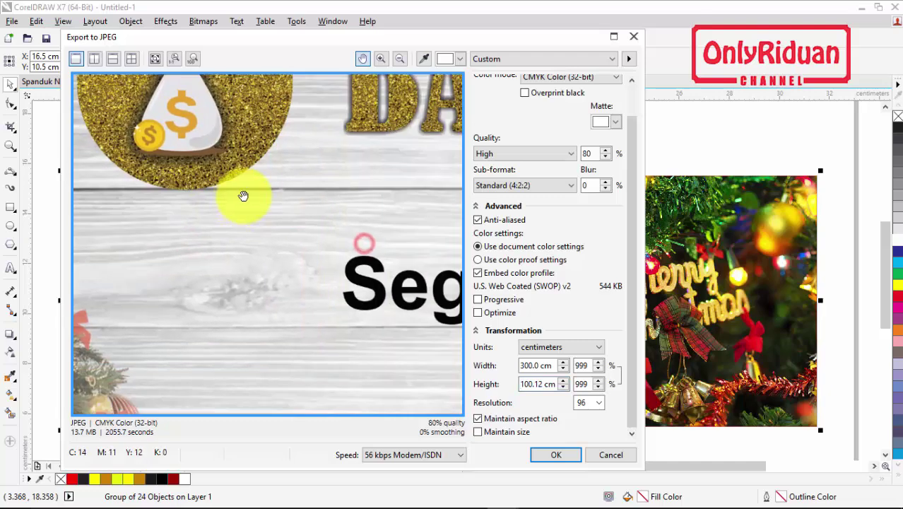
pyautogui.scroll(-5, 243, 196)
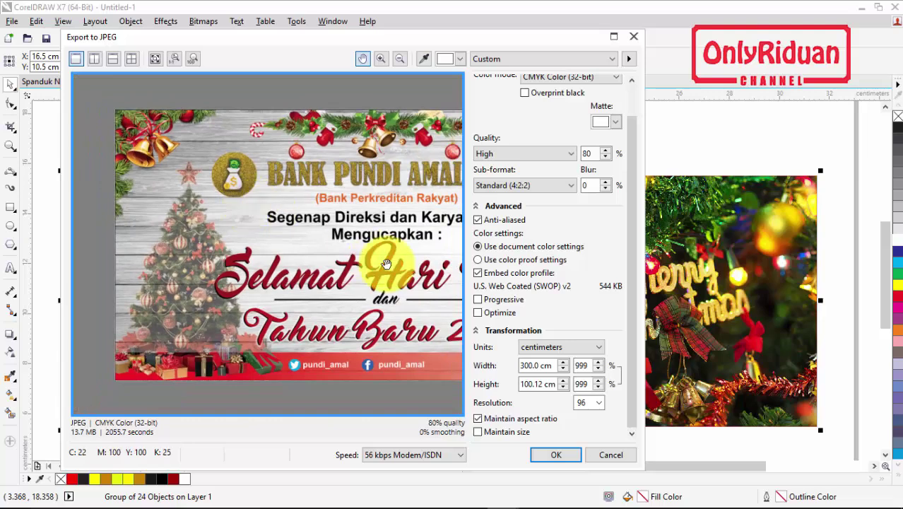
pyautogui.scroll(-1, 385, 264)
pyautogui.scroll(2, 332, 238)
pyautogui.moveTo(267, 256); pyautogui.dragTo(199, 255)
pyautogui.moveTo(332, 255); pyautogui.dragTo(209, 252)
pyautogui.moveTo(277, 252); pyautogui.dragTo(241, 252)
pyautogui.moveTo(242, 212); pyautogui.dragTo(347, 233)
pyautogui.moveTo(212, 226); pyautogui.dragTo(311, 220)
pyautogui.moveTo(113, 219); pyautogui.dragTo(299, 202)
pyautogui.moveTo(228, 235); pyautogui.dragTo(279, 237)
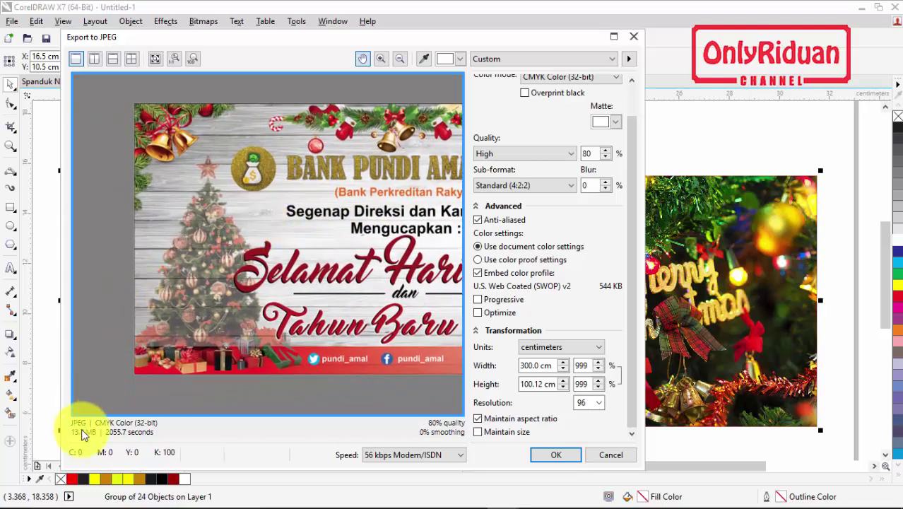
pyautogui.moveTo(434, 230); pyautogui.dragTo(282, 230)
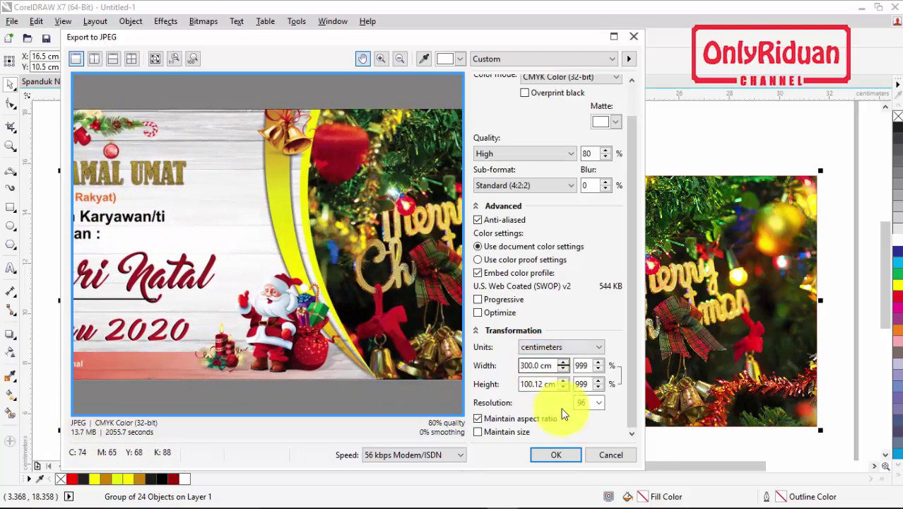
# Finish the JPEG export, view the exported banner image from File Explorer, and return to CorelDRAW.
pyautogui.click(557, 454)
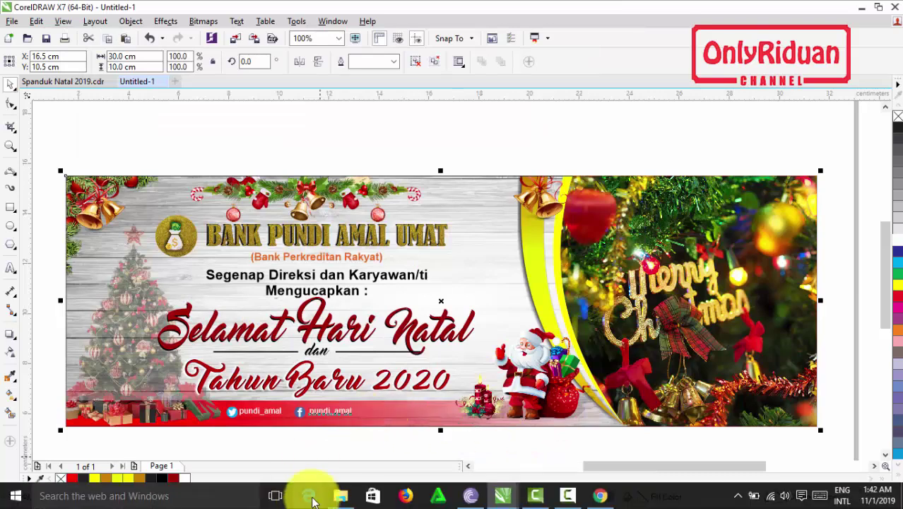
pyautogui.click(343, 496)
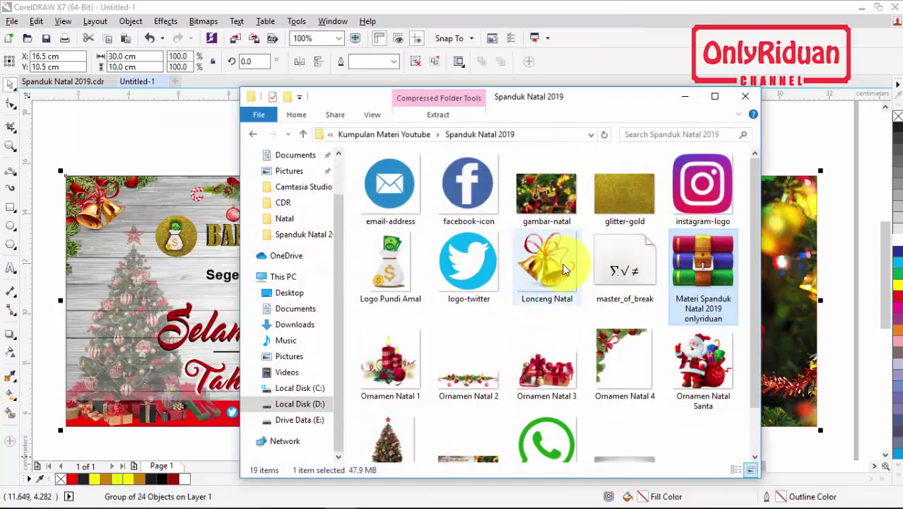
pyautogui.scroll(-1, 554, 299)
pyautogui.doubleClick(469, 420)
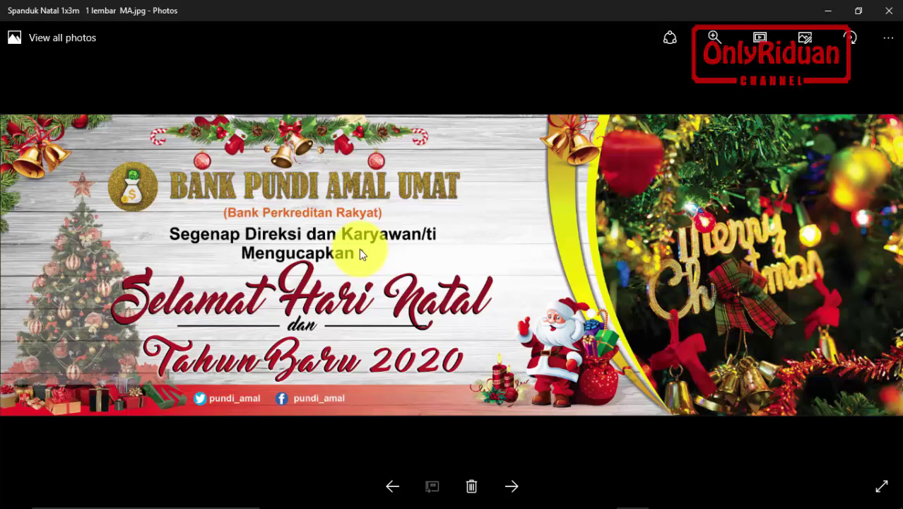
pyautogui.click(887, 12)
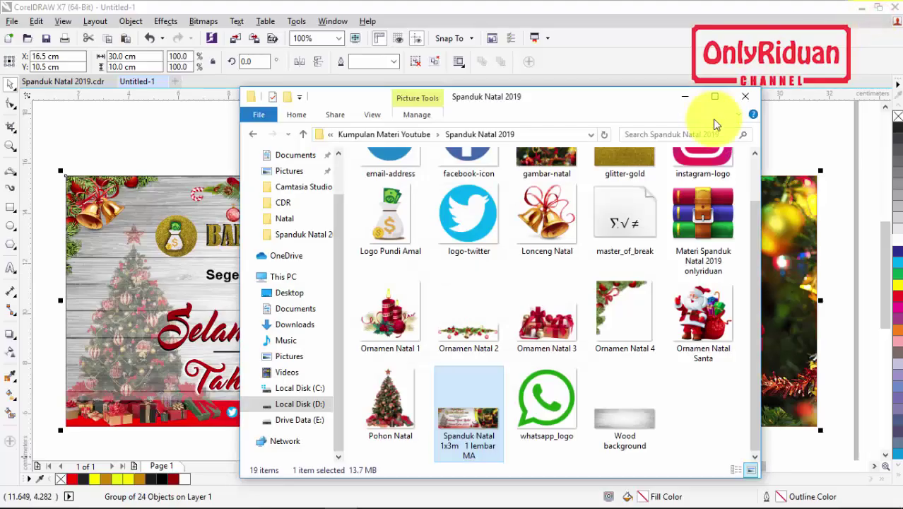
pyautogui.click(684, 97)
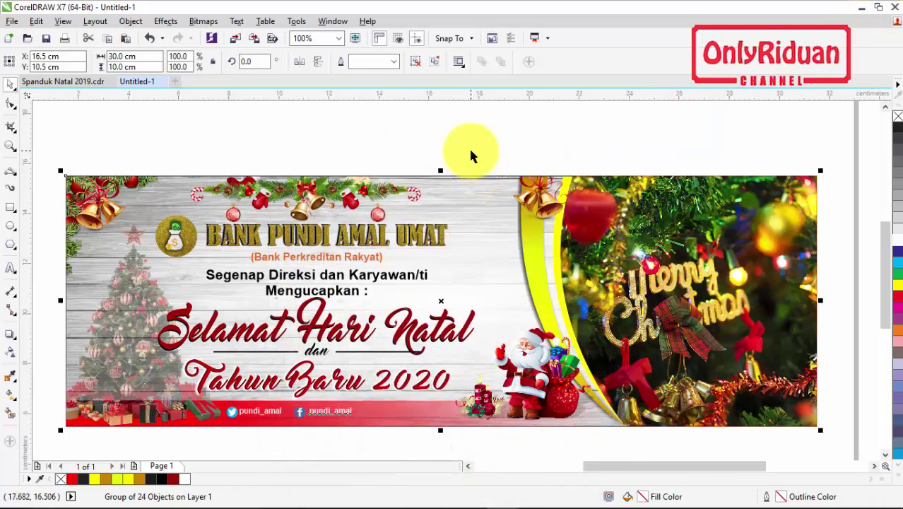